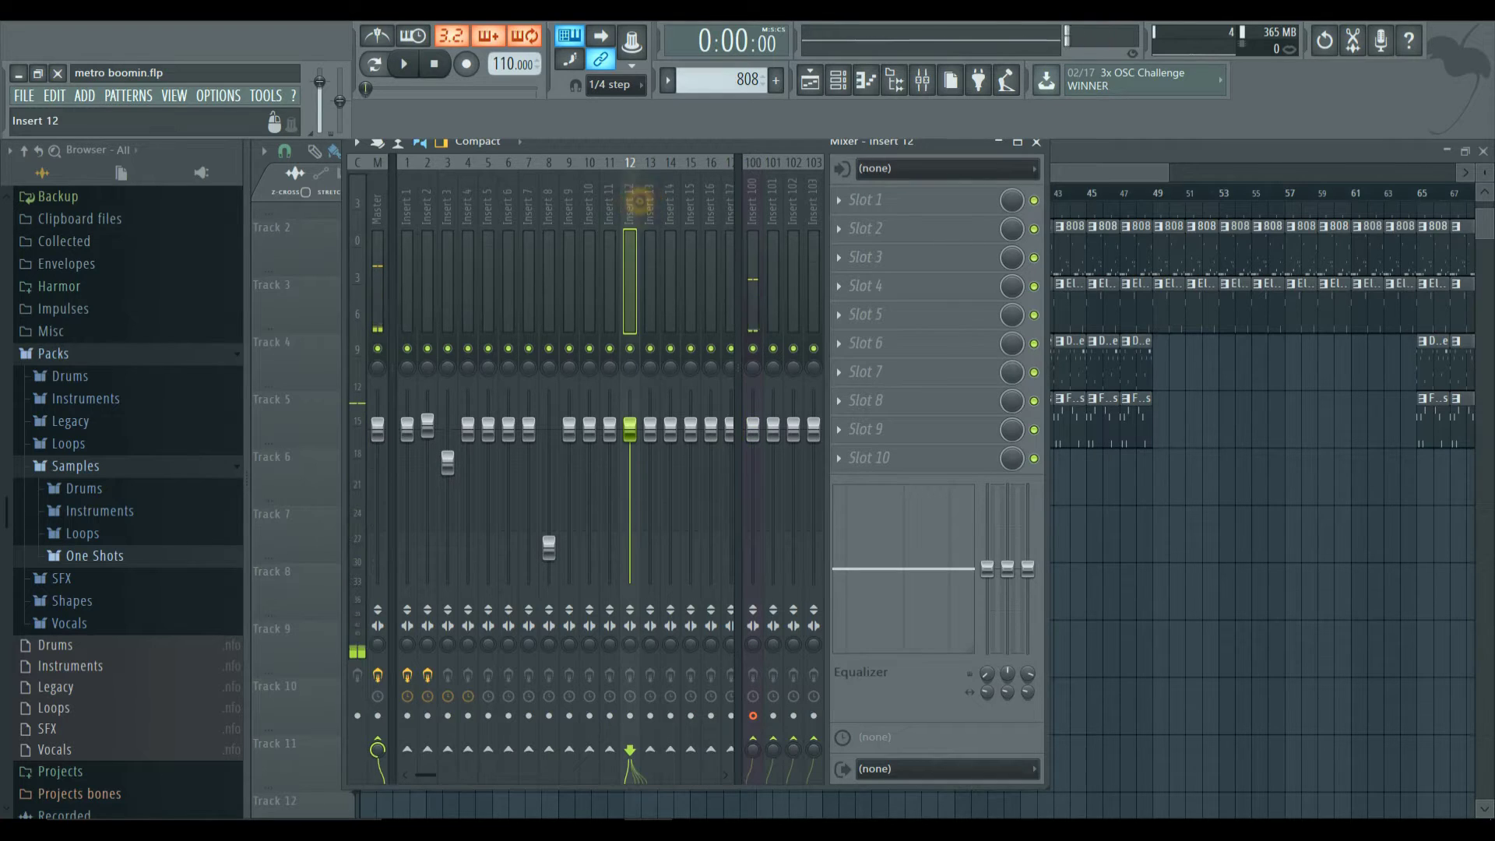
# Load Edison into the first effect slot of Insert 12 and open the recent sample "Maroon 5 Ft. Future - Cold (Acapella Clean)100 BPM.mp3" in it
pyautogui.click(839, 200)
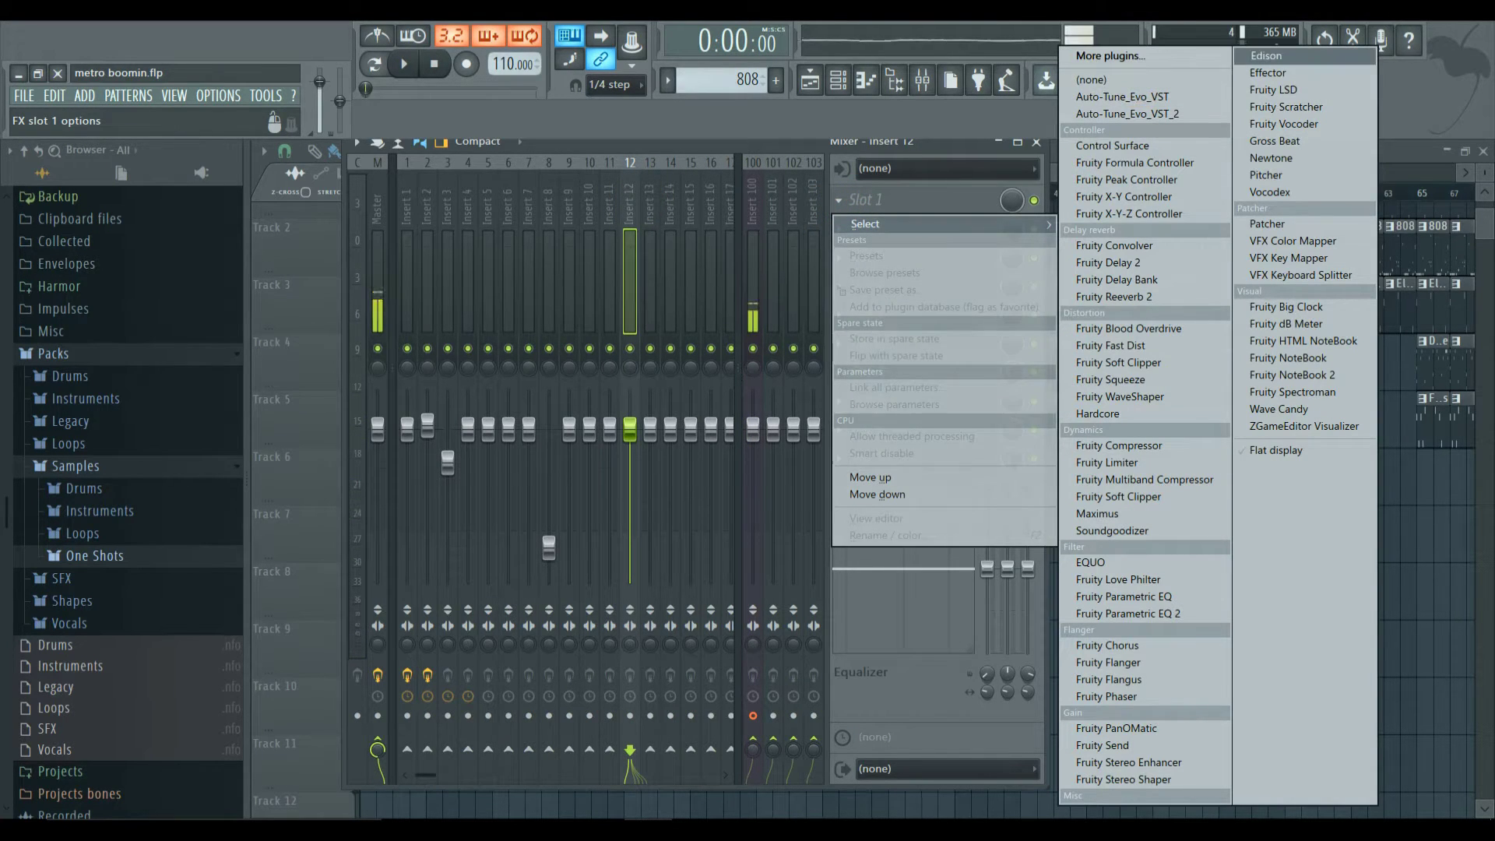
pyautogui.click(1277, 55)
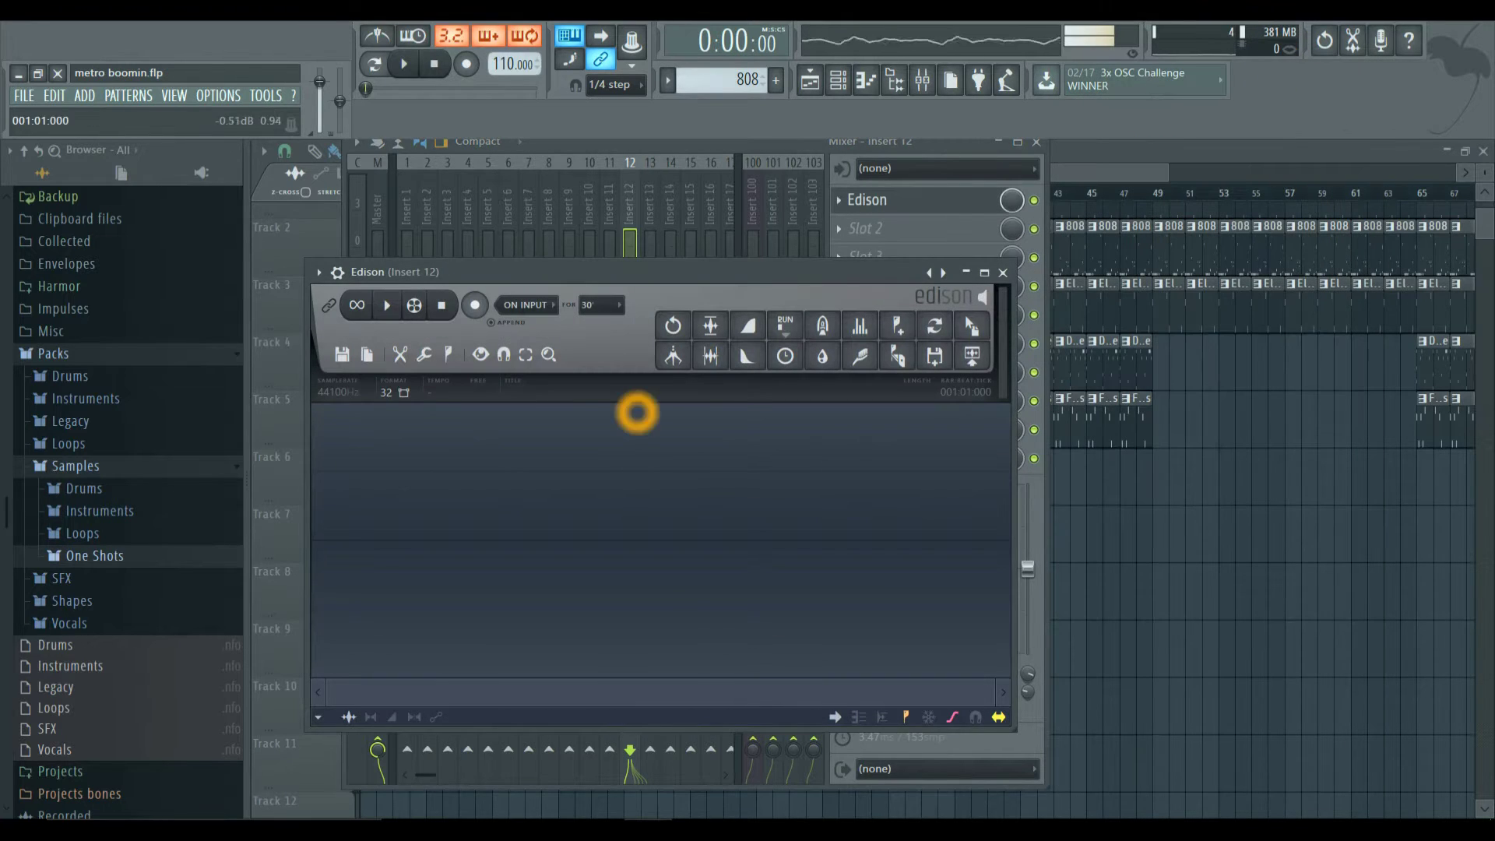
pyautogui.click(342, 355)
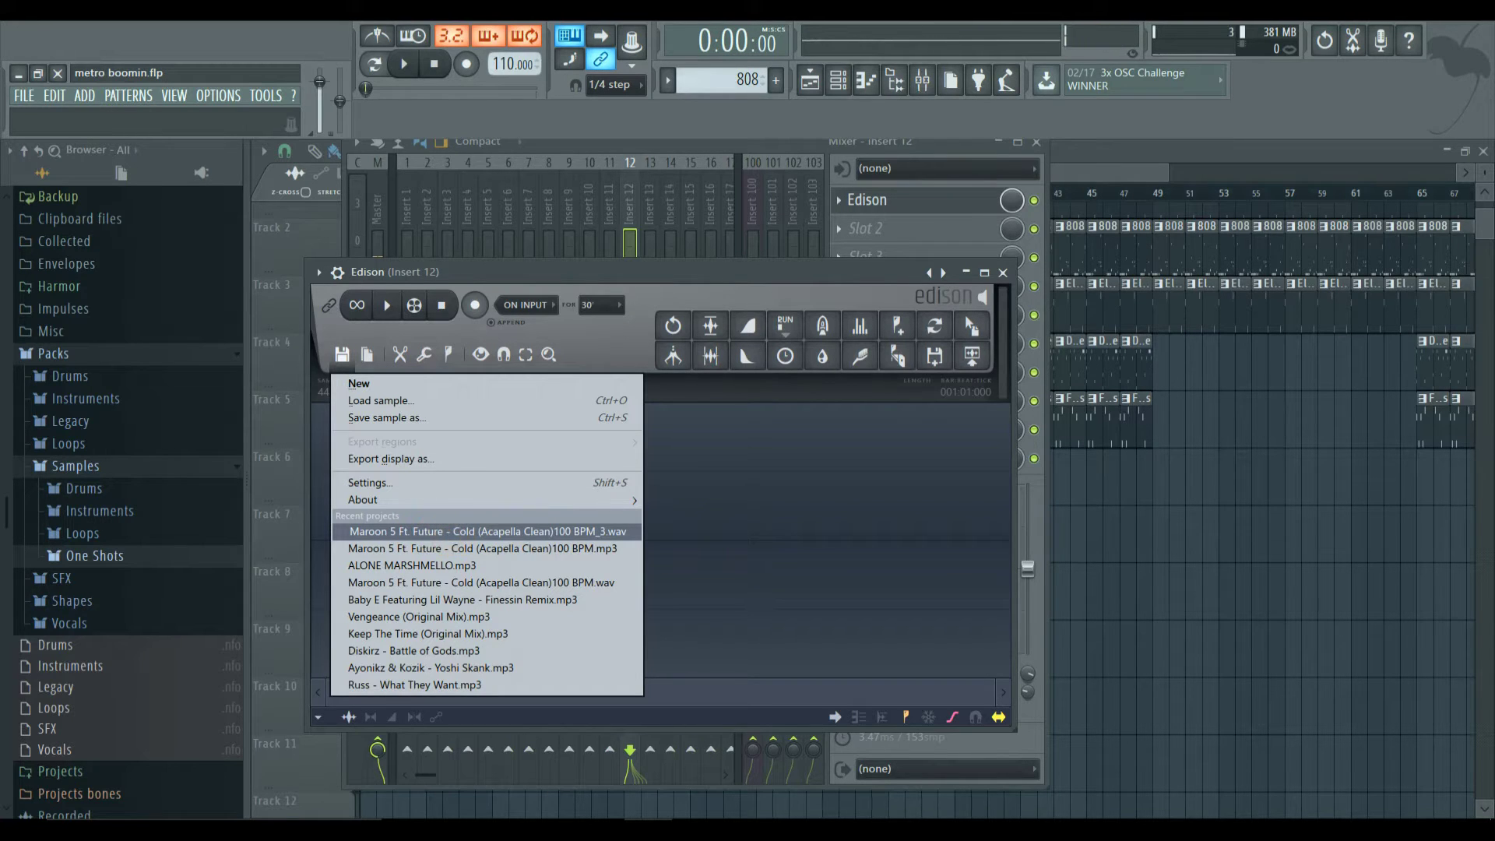
pyautogui.click(561, 533)
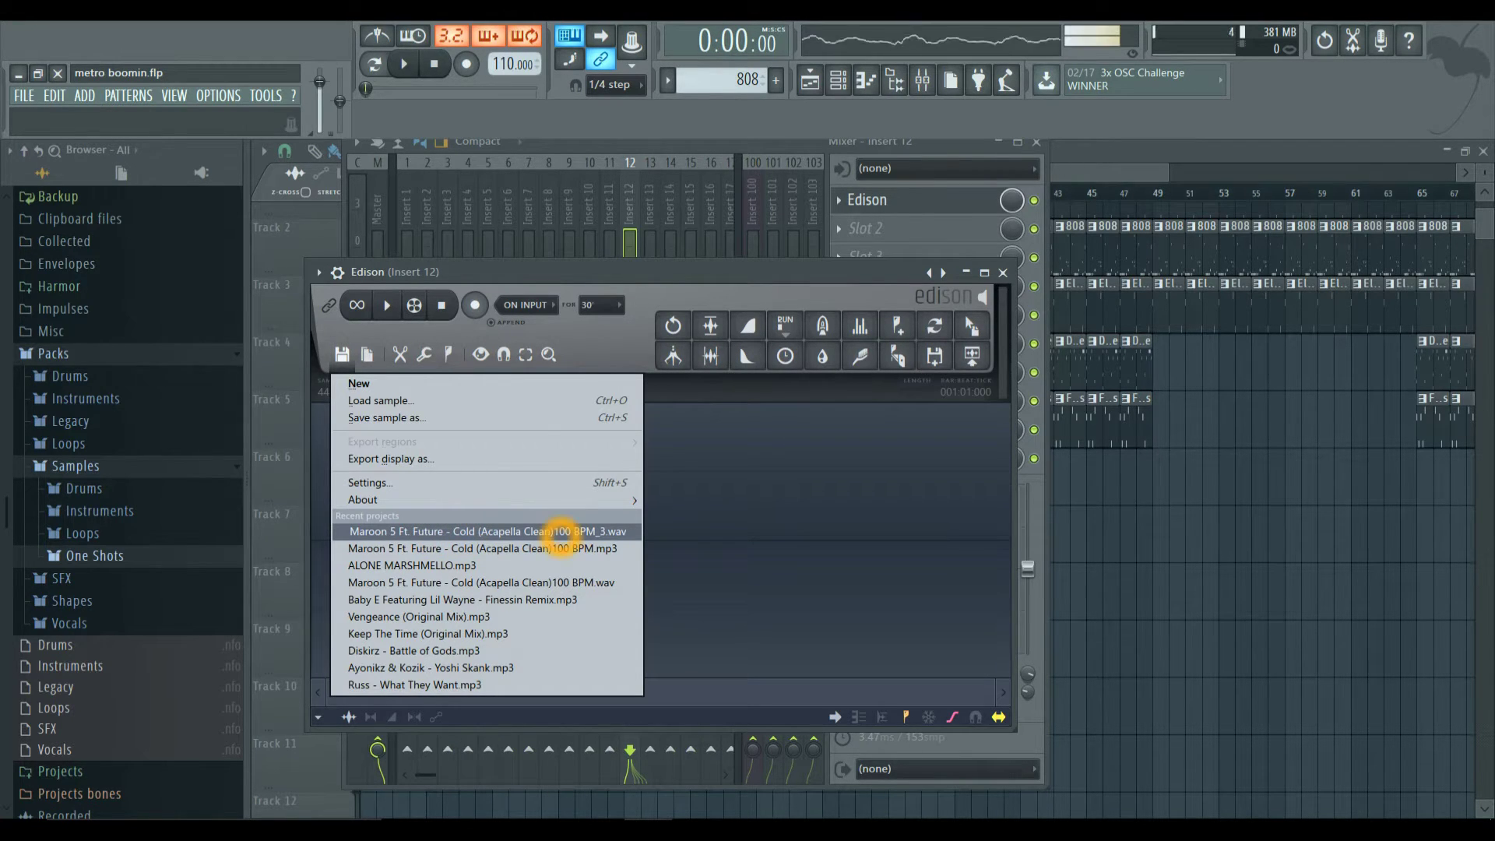
pyautogui.click(586, 533)
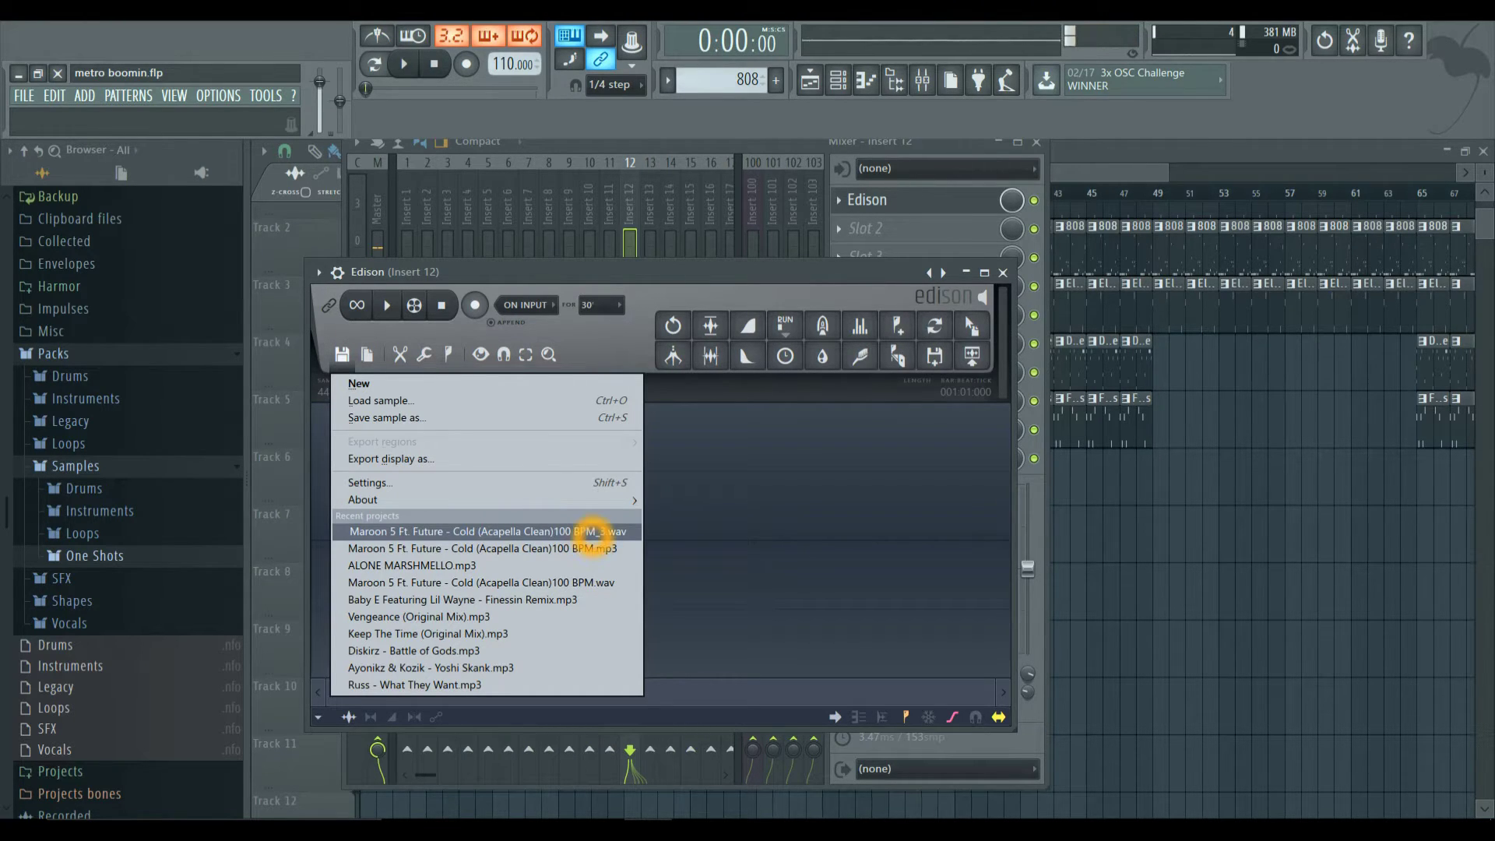
pyautogui.click(572, 531)
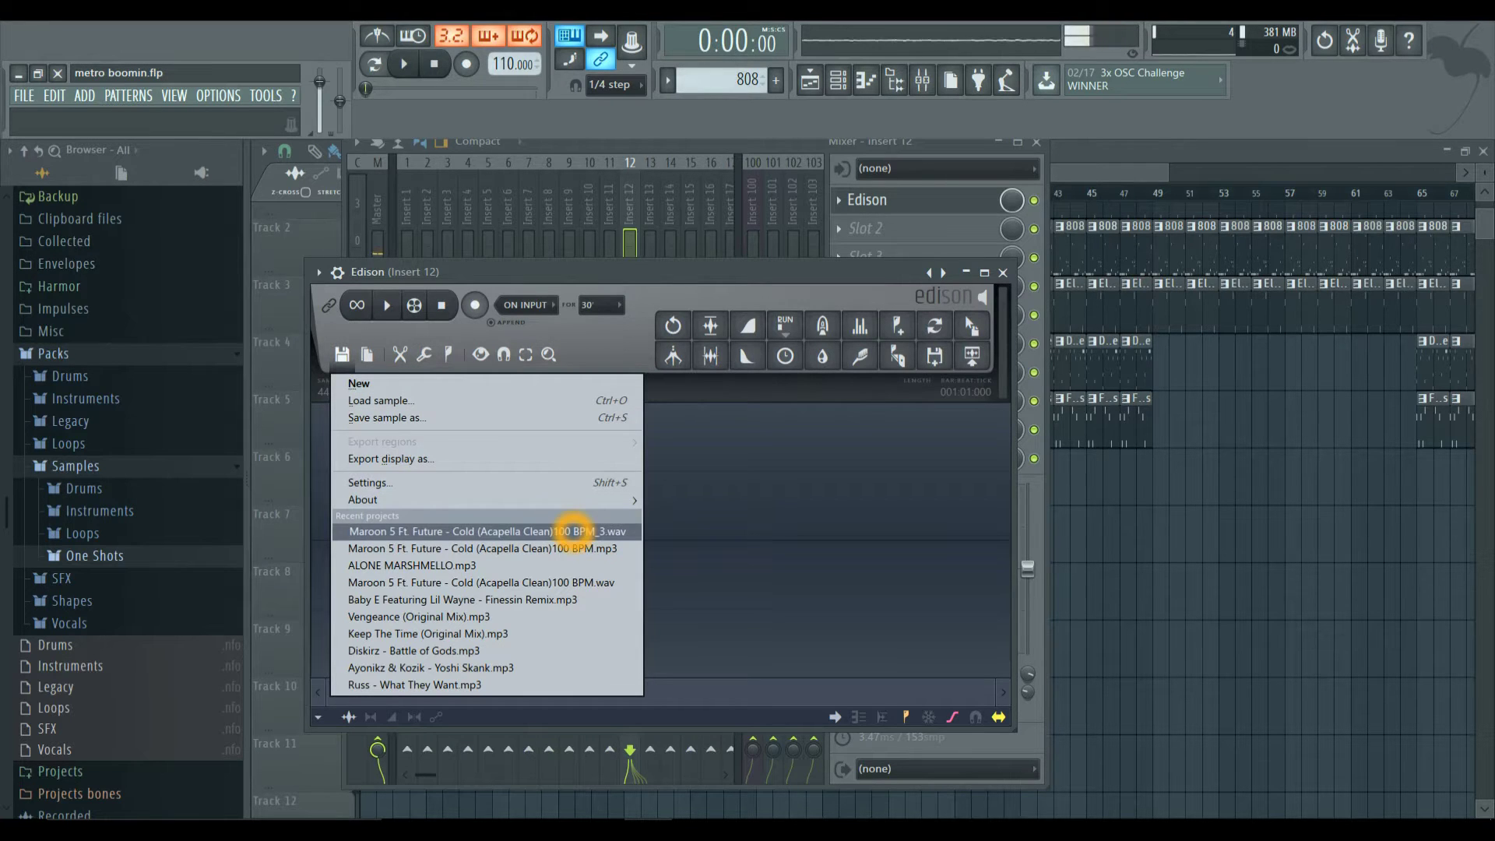
pyautogui.click(574, 548)
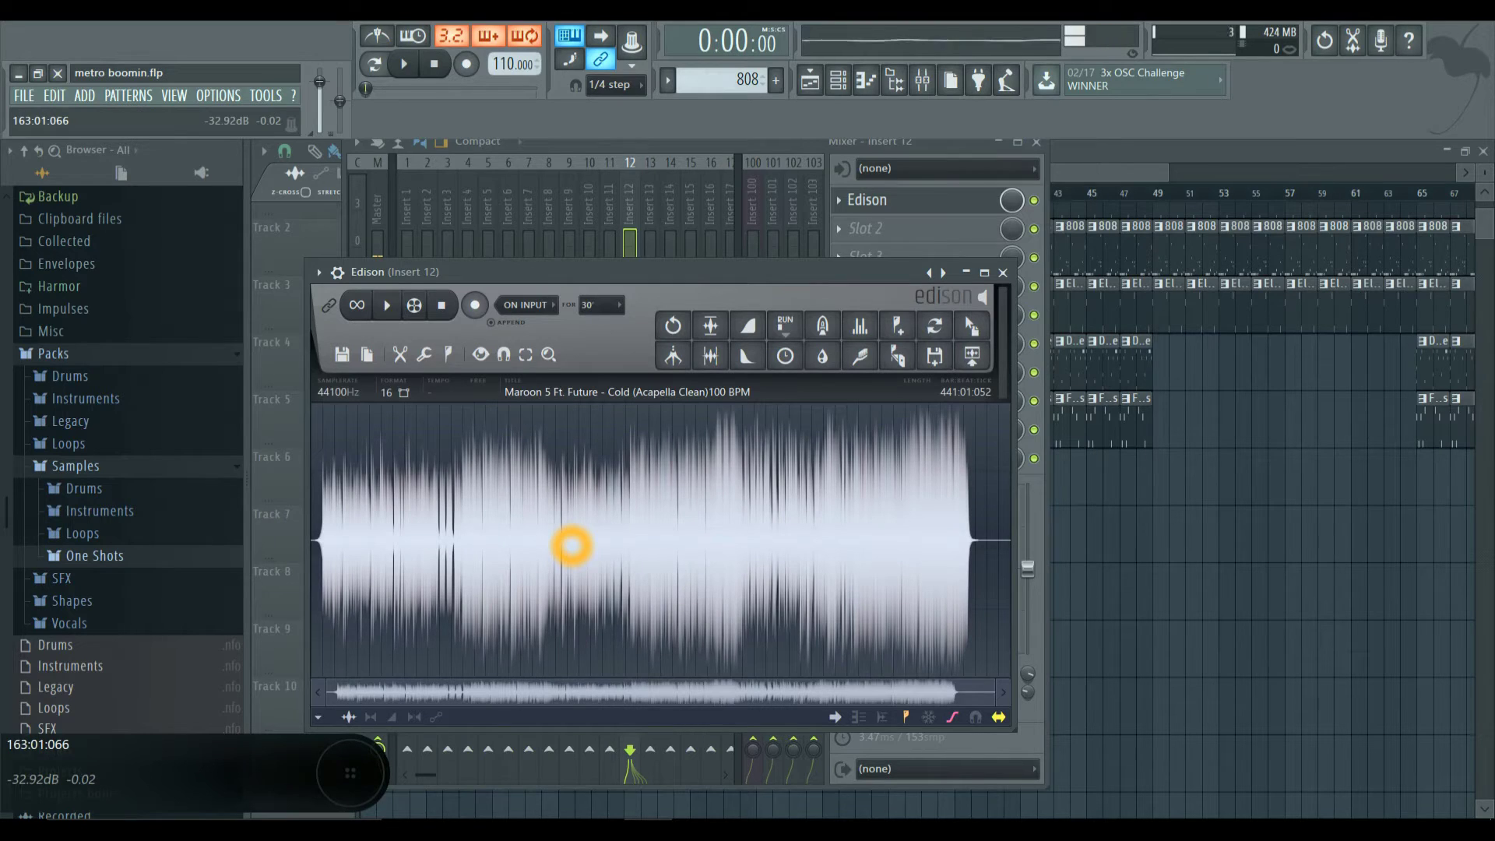
pyautogui.click(665, 459)
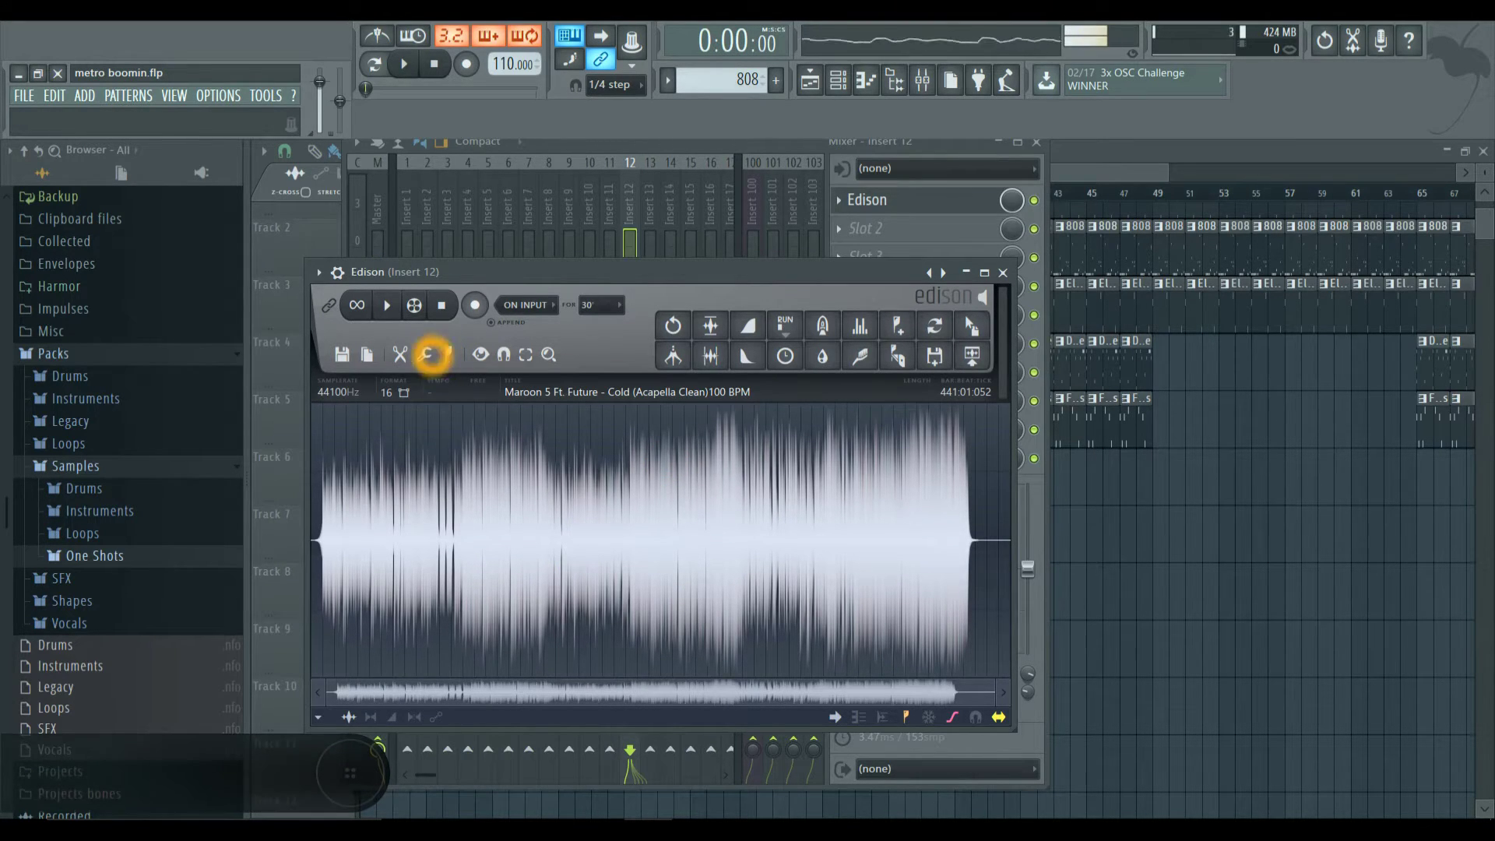
# Send the loaded acapella from Edison to the playlist as an audio clip and bring the playlist to the front
pyautogui.click(427, 355)
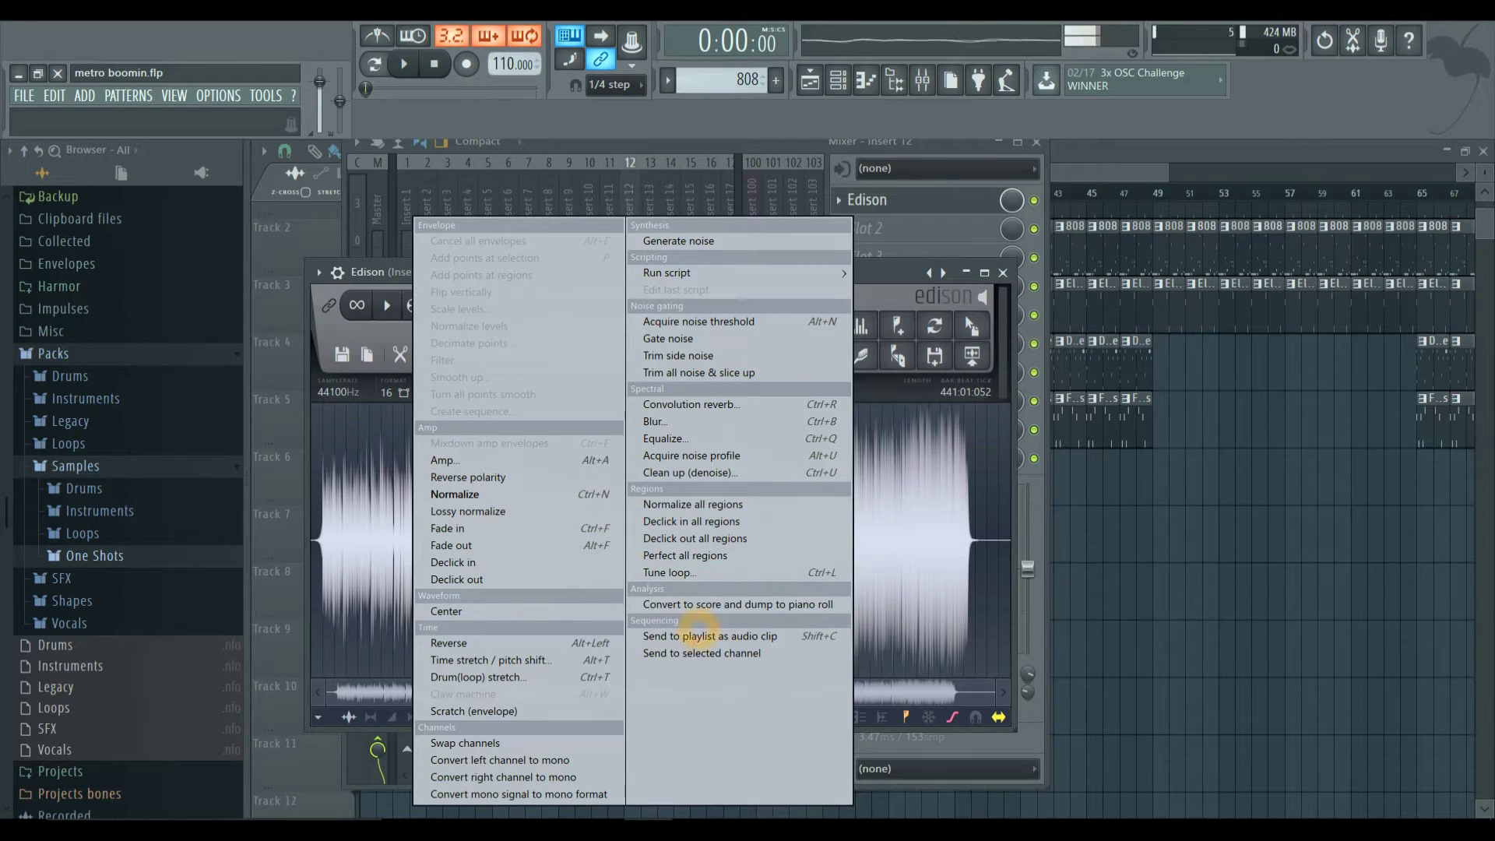
pyautogui.click(698, 637)
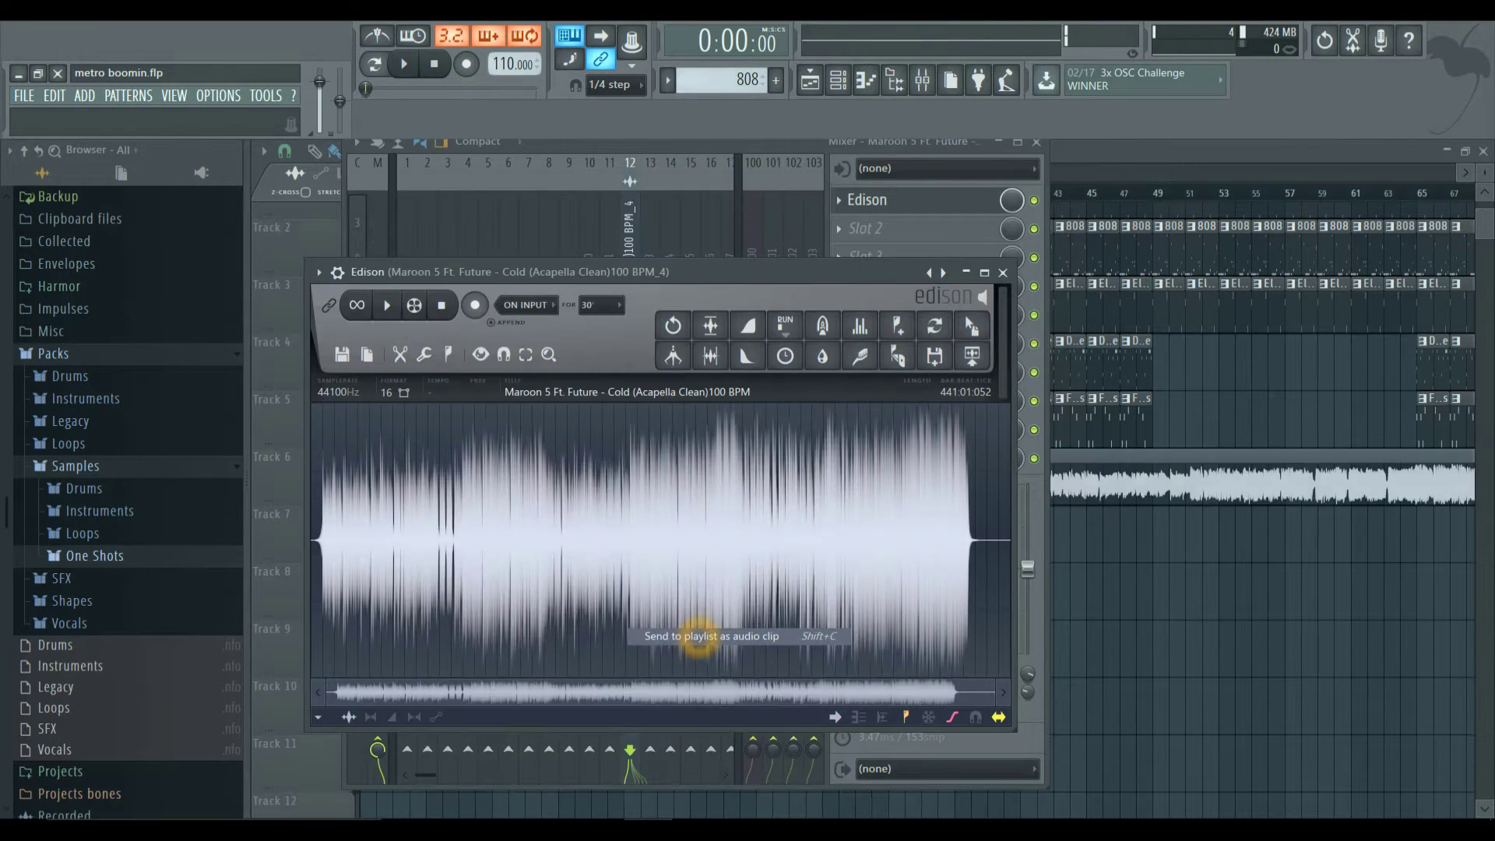
pyautogui.click(1144, 154)
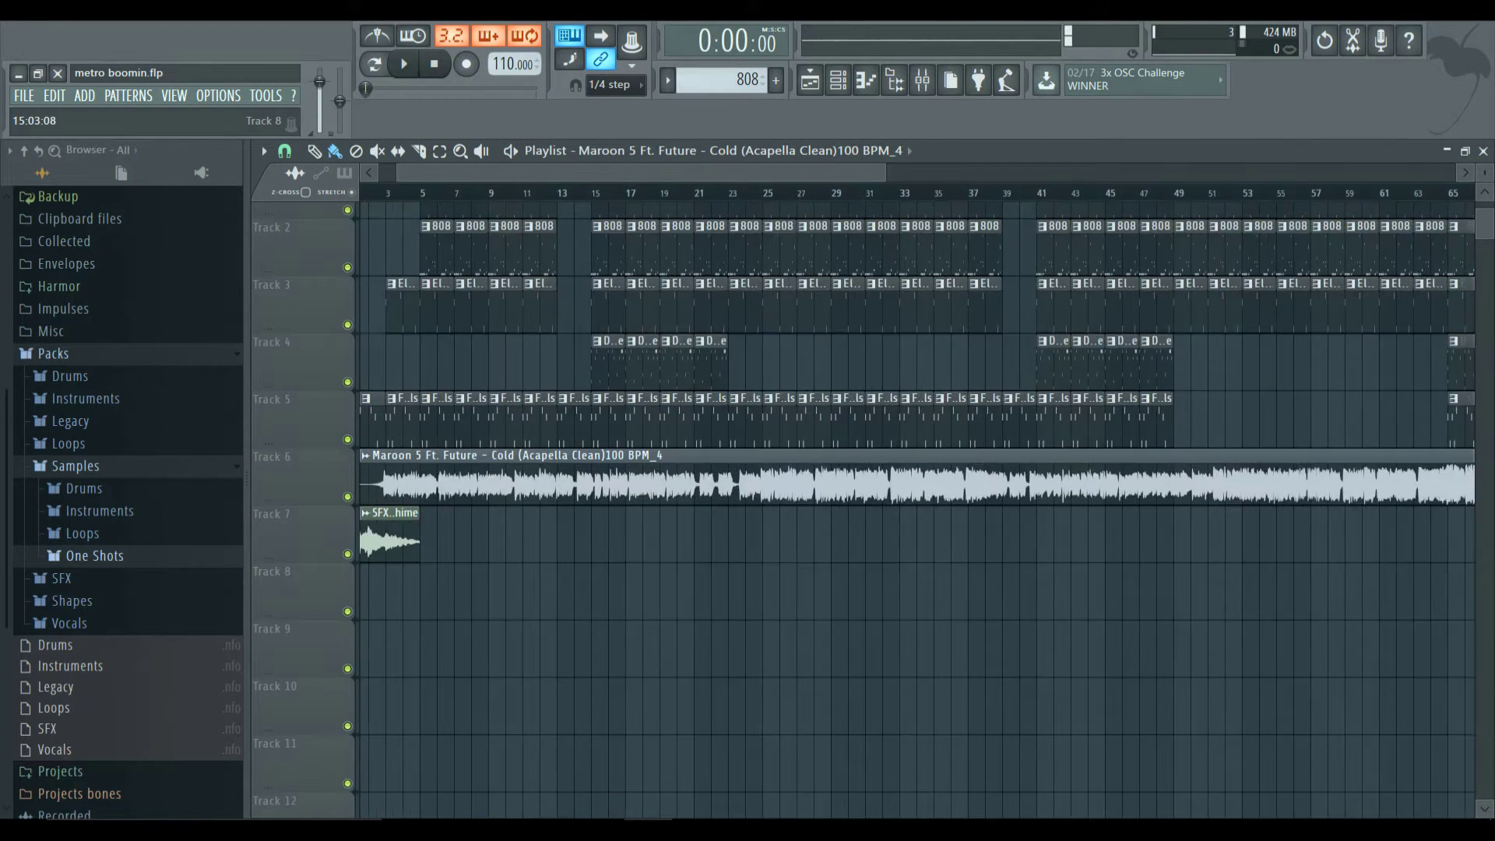
pyautogui.scroll(3, 598, 570)
pyautogui.scroll(5, 598, 570)
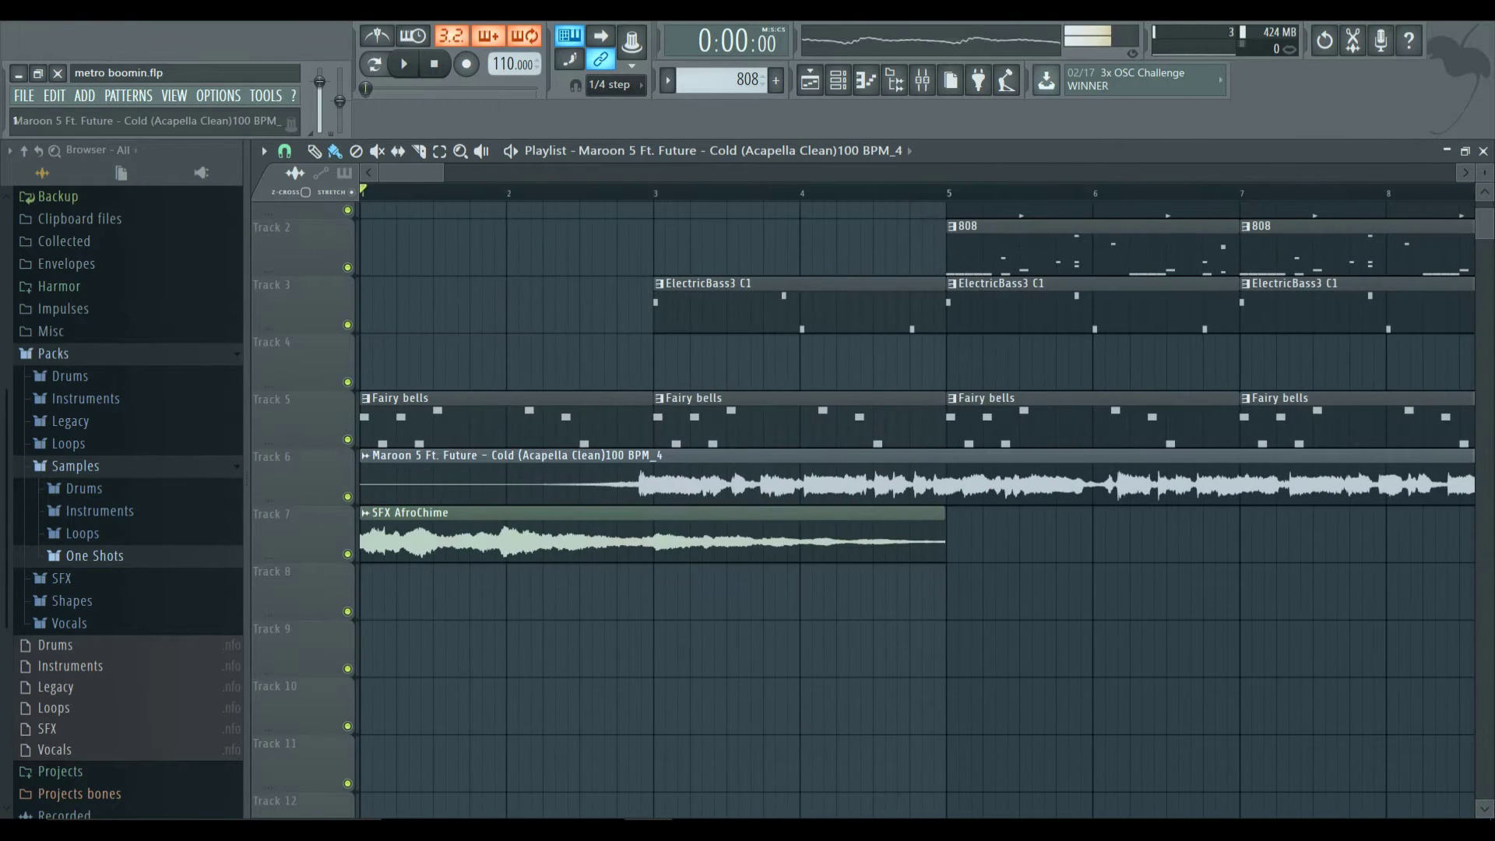
# Mute Track 6 with the acapella and play the instrumental alone from the start to hear the beat
pyautogui.click(347, 497)
pyautogui.click(543, 450)
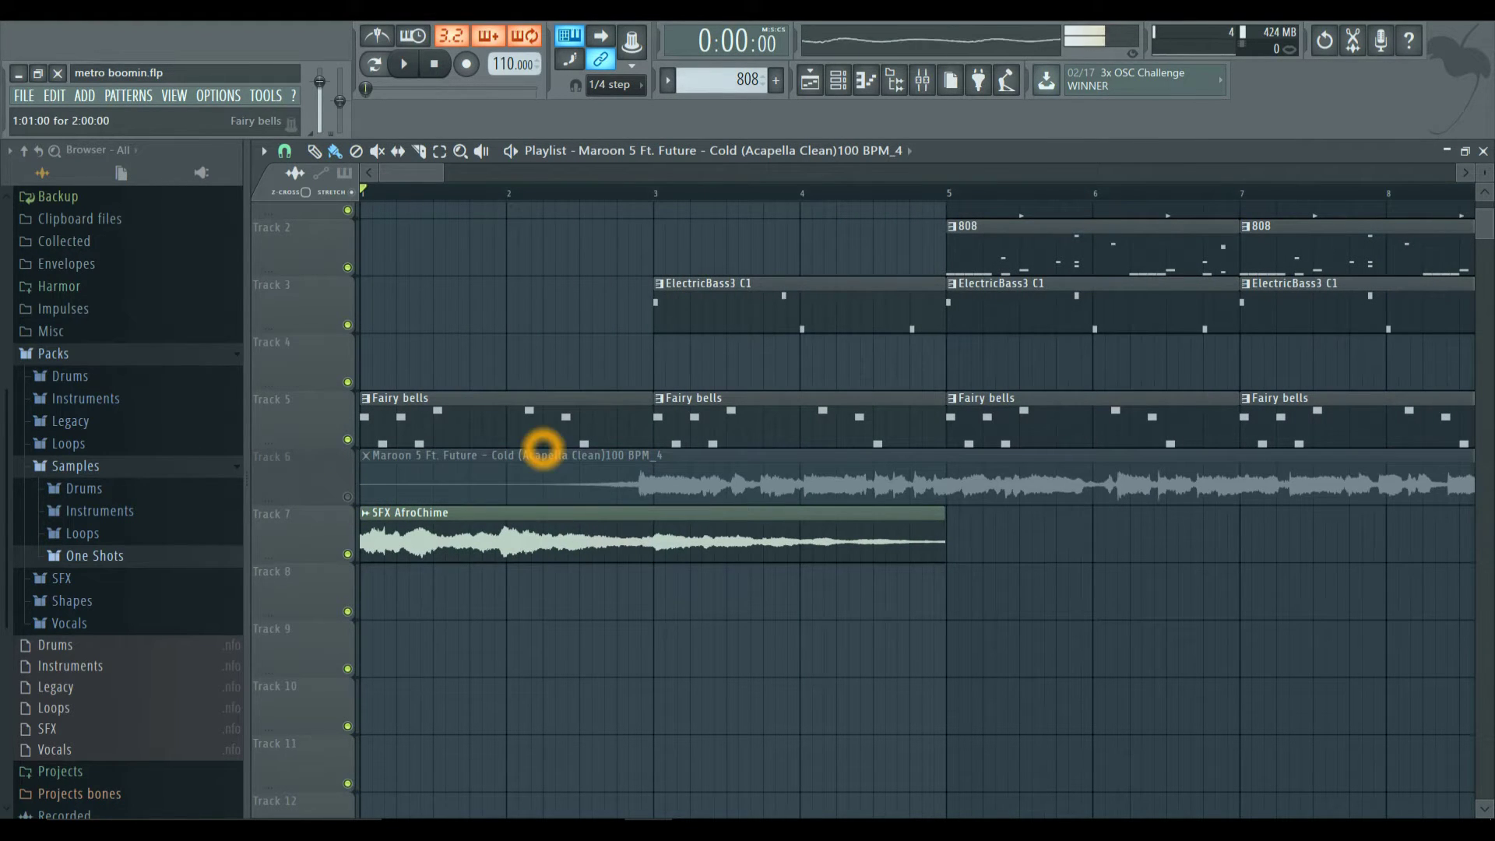
pyautogui.click(640, 478)
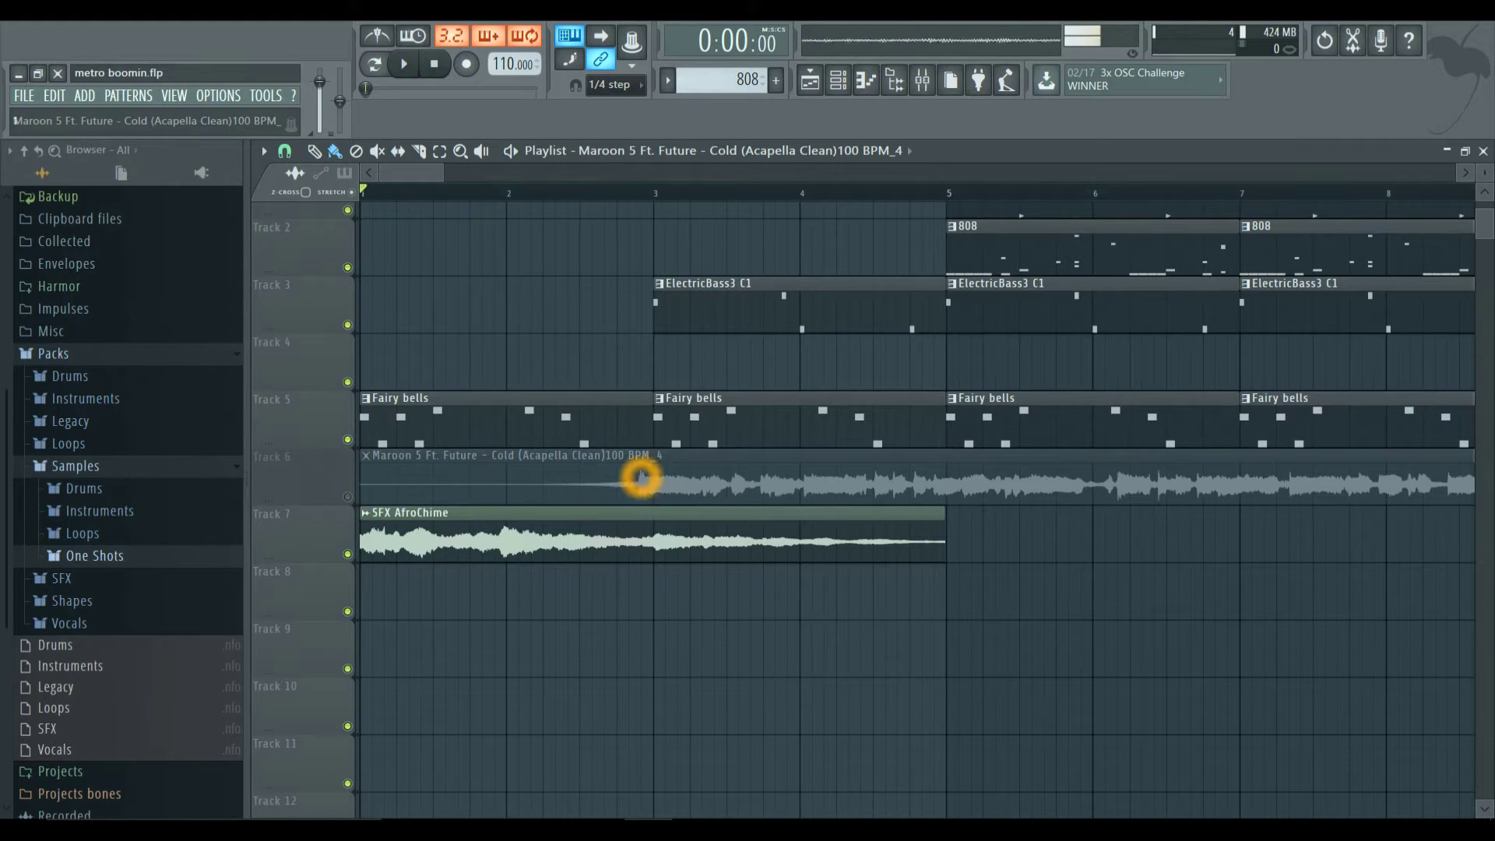
pyautogui.click(722, 578)
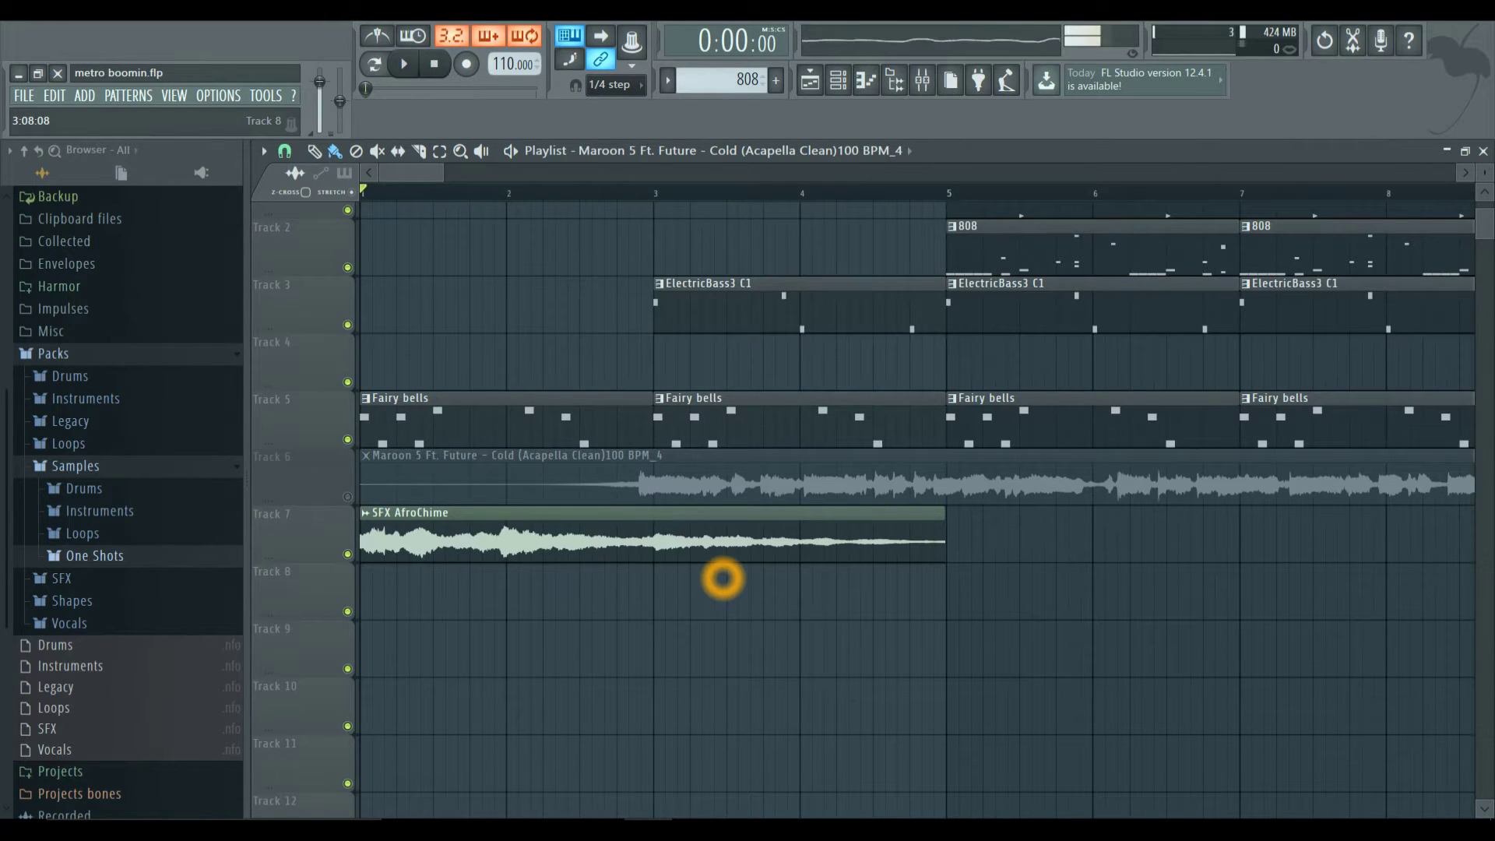
pyautogui.press('space')
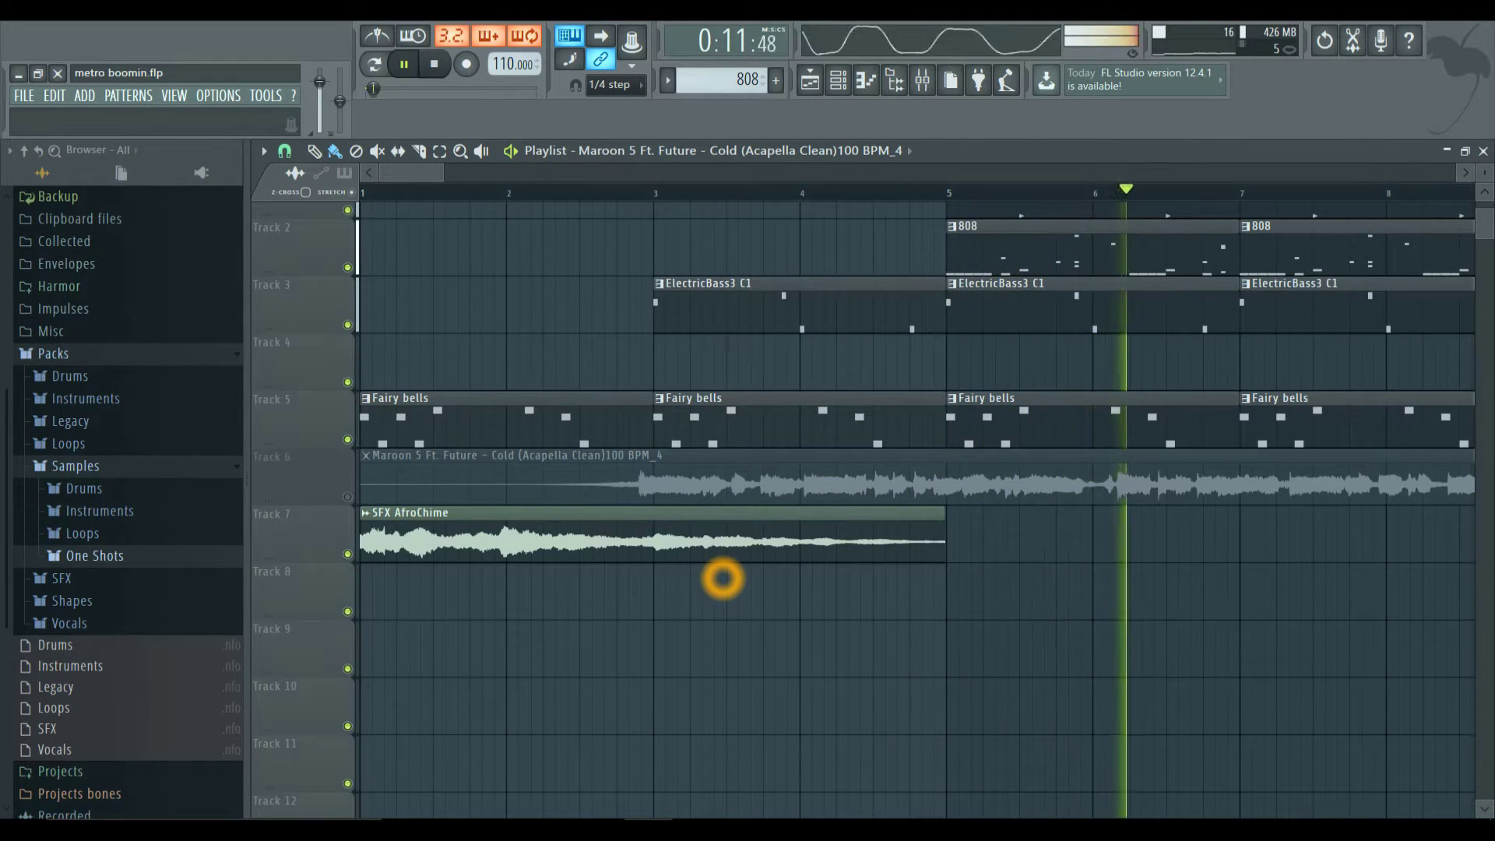
pyautogui.press('space')
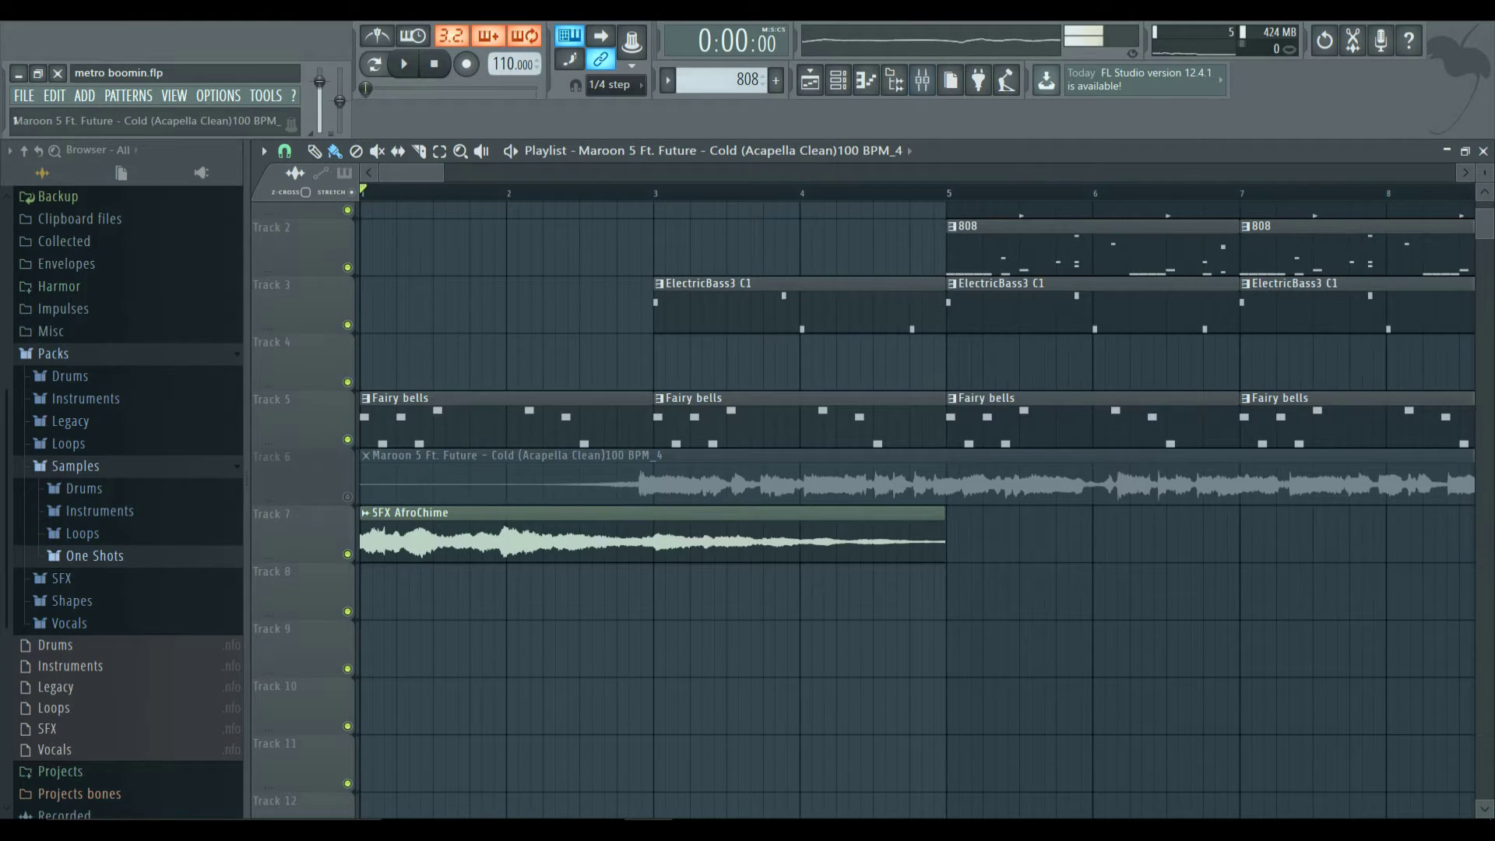
# Unmute Track 6 and move the acapella clip later so its first loud vocal onset sits at bar 5
pyautogui.click(348, 496)
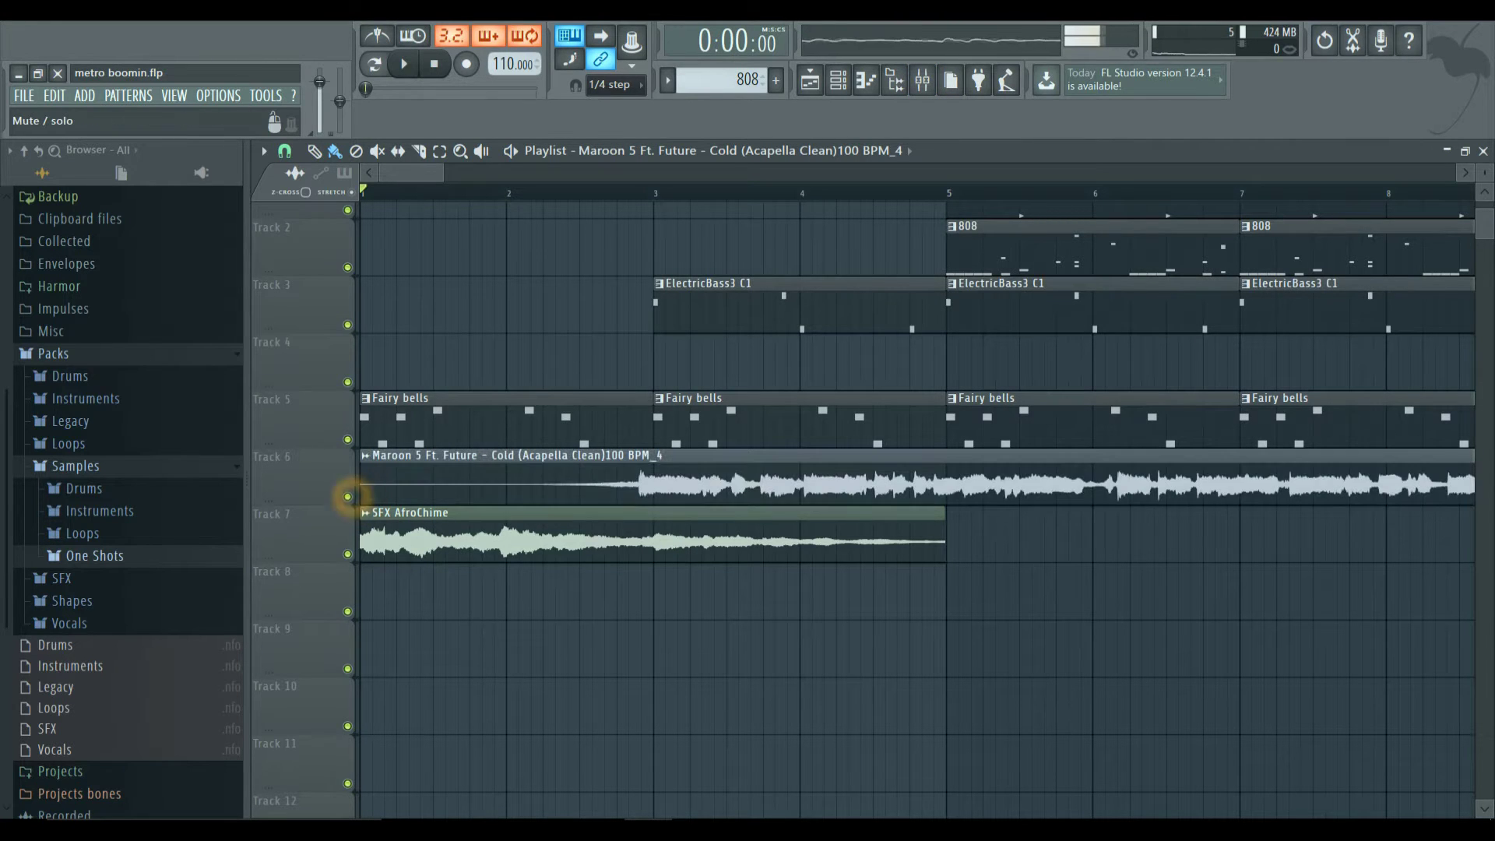
pyautogui.scroll(4, 602, 508)
pyautogui.click(668, 474)
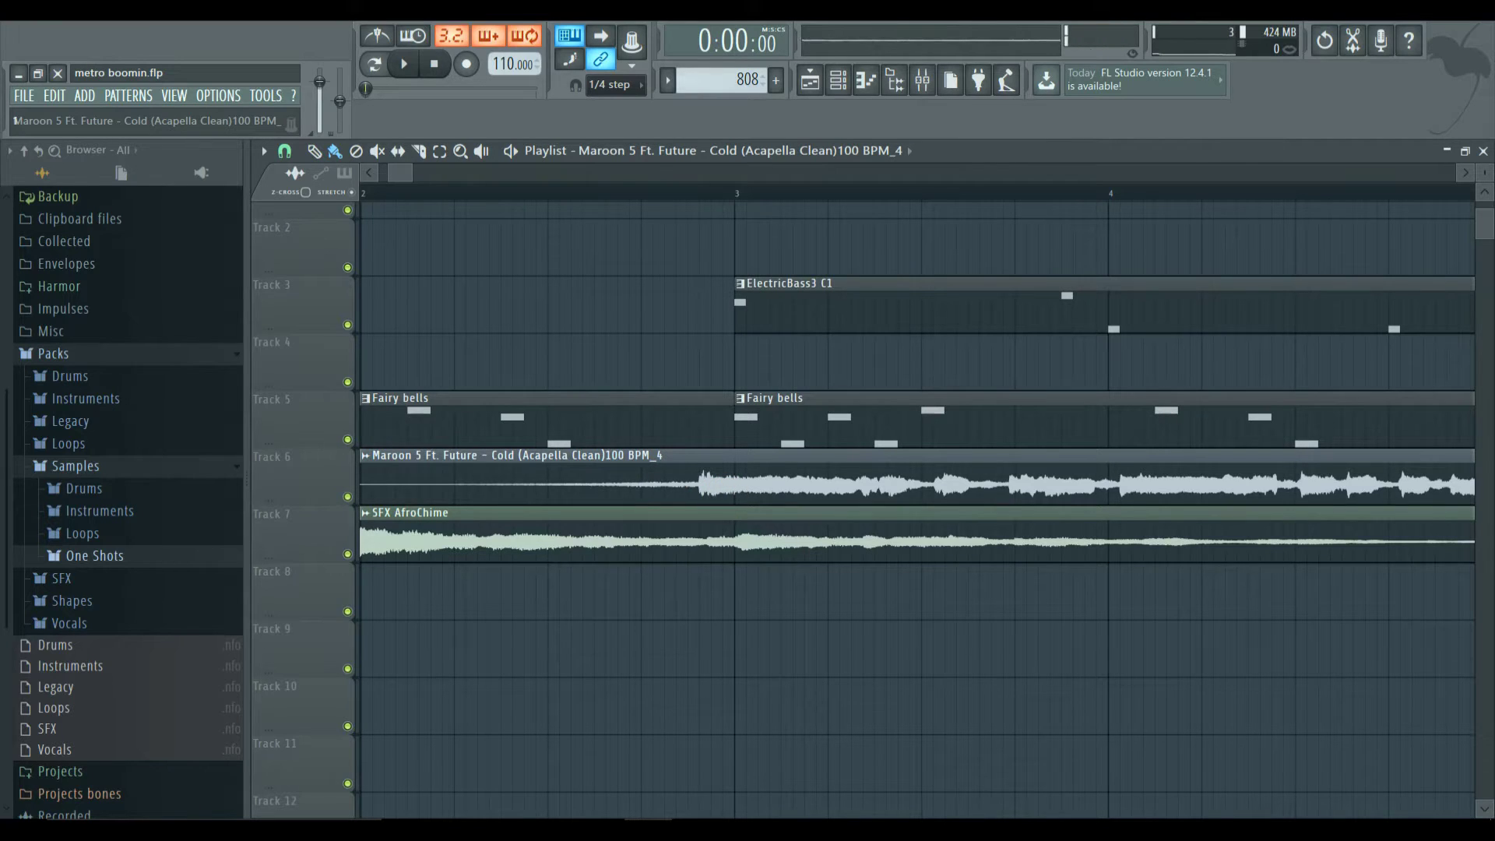
pyautogui.click(712, 491)
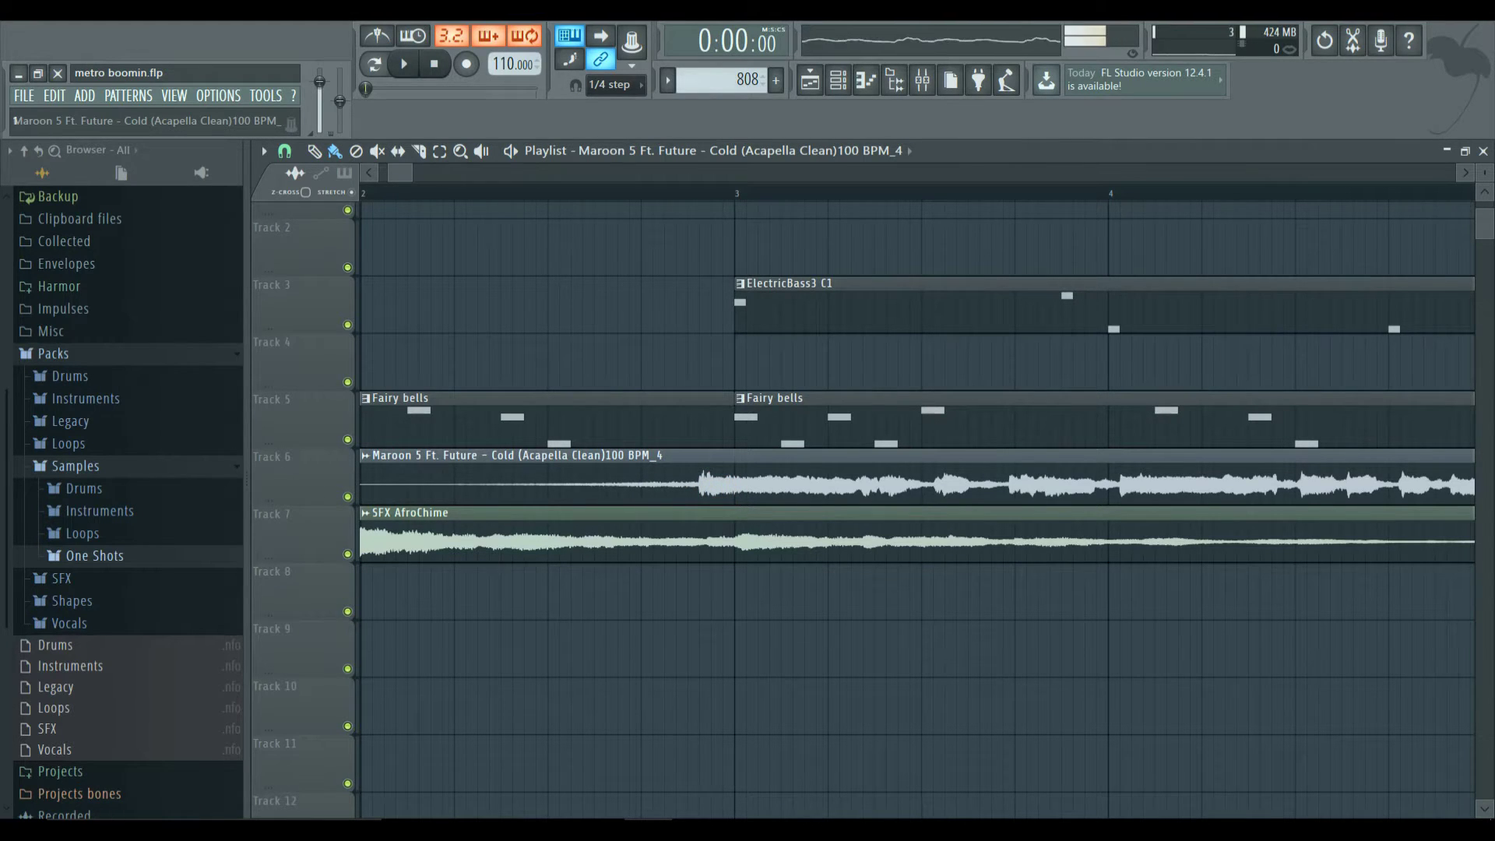
pyautogui.click(703, 472)
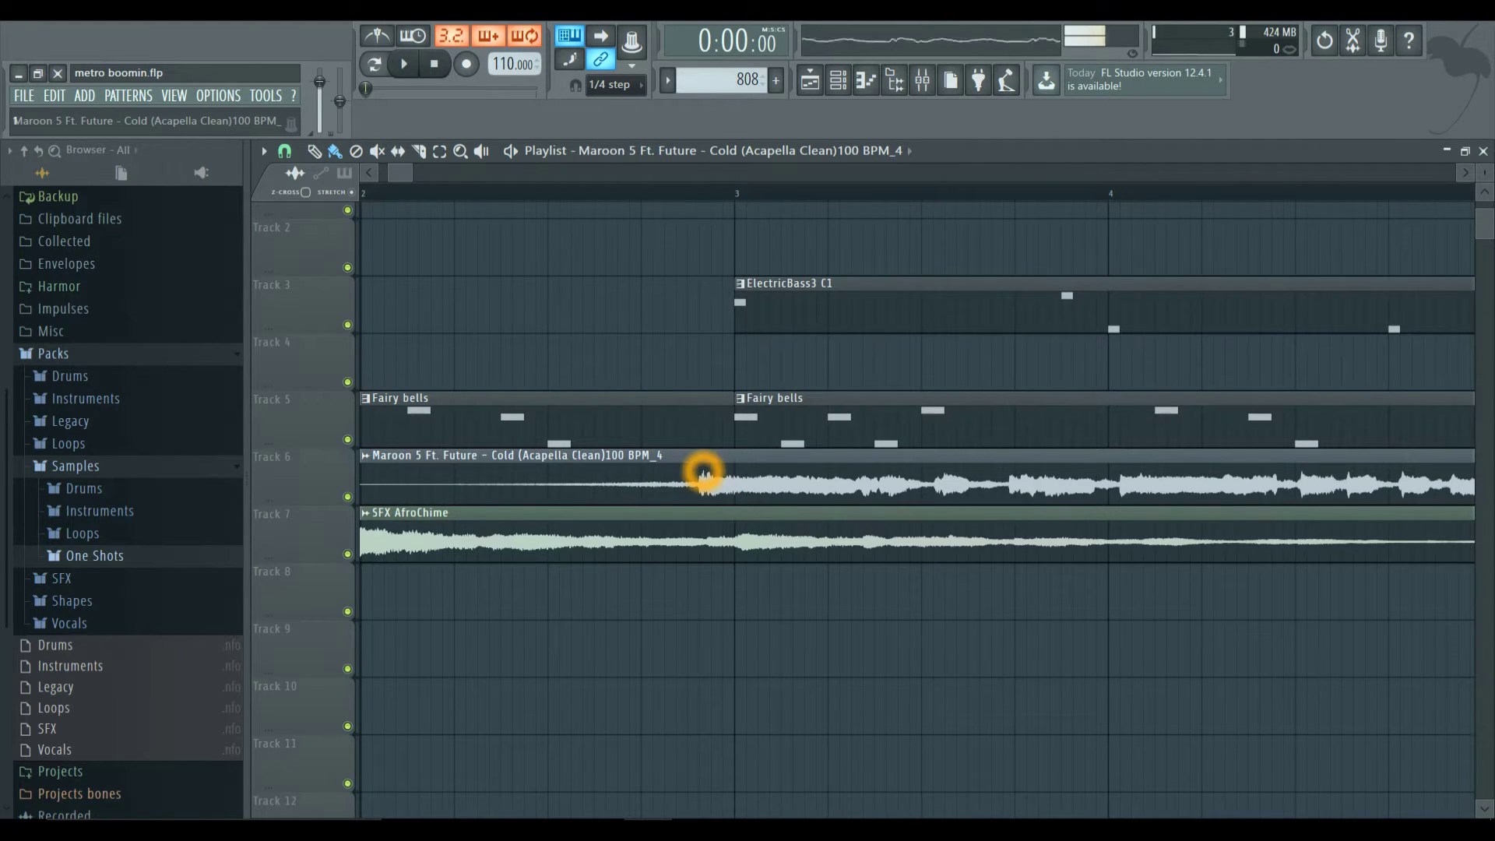
pyautogui.moveTo(703, 473); pyautogui.dragTo(734, 470)
pyautogui.scroll(-5, 732, 475)
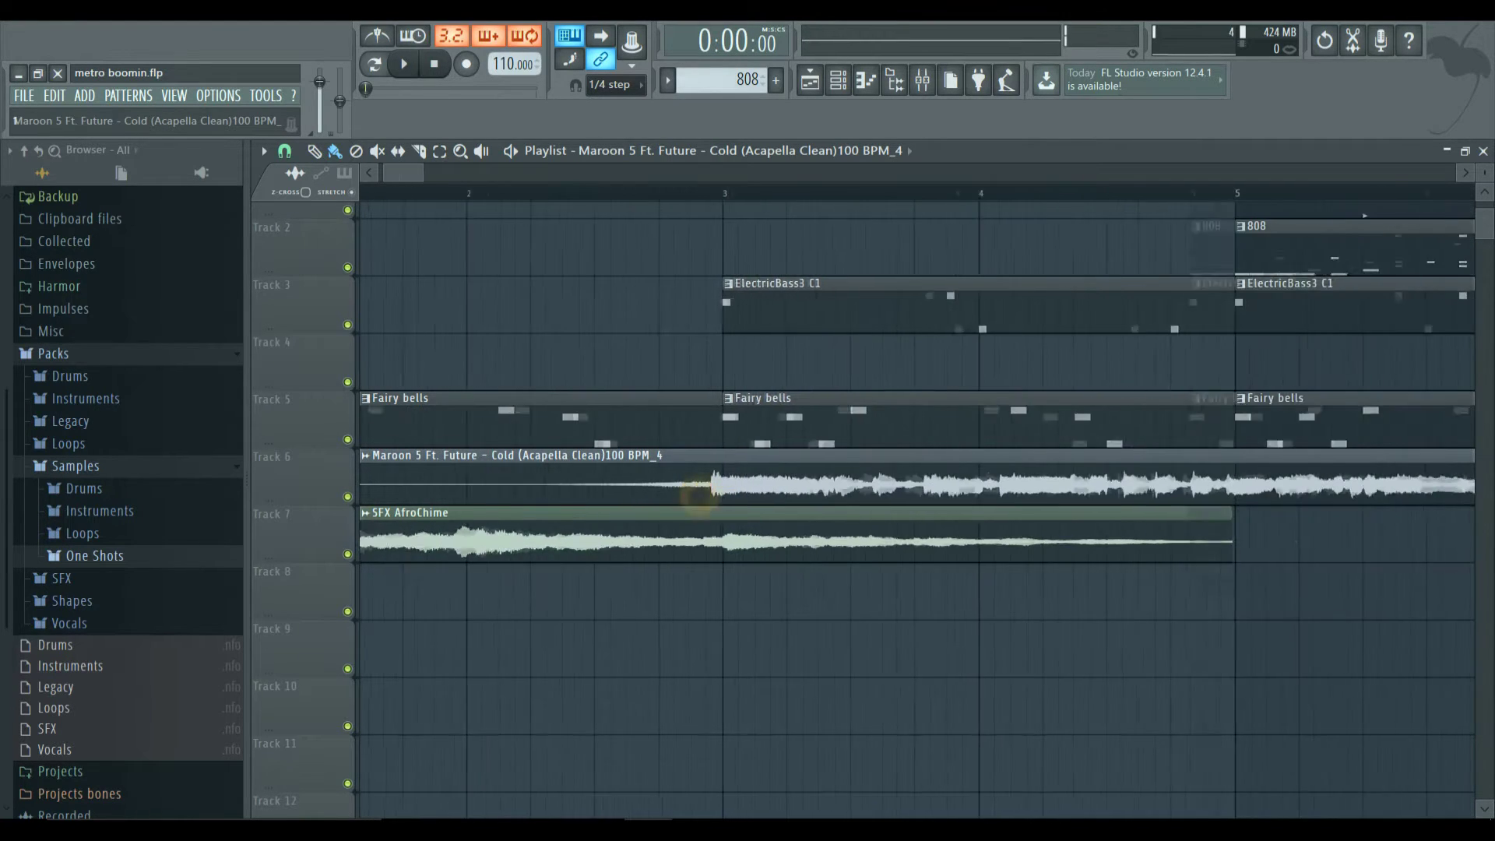
pyautogui.moveTo(698, 494); pyautogui.dragTo(951, 485)
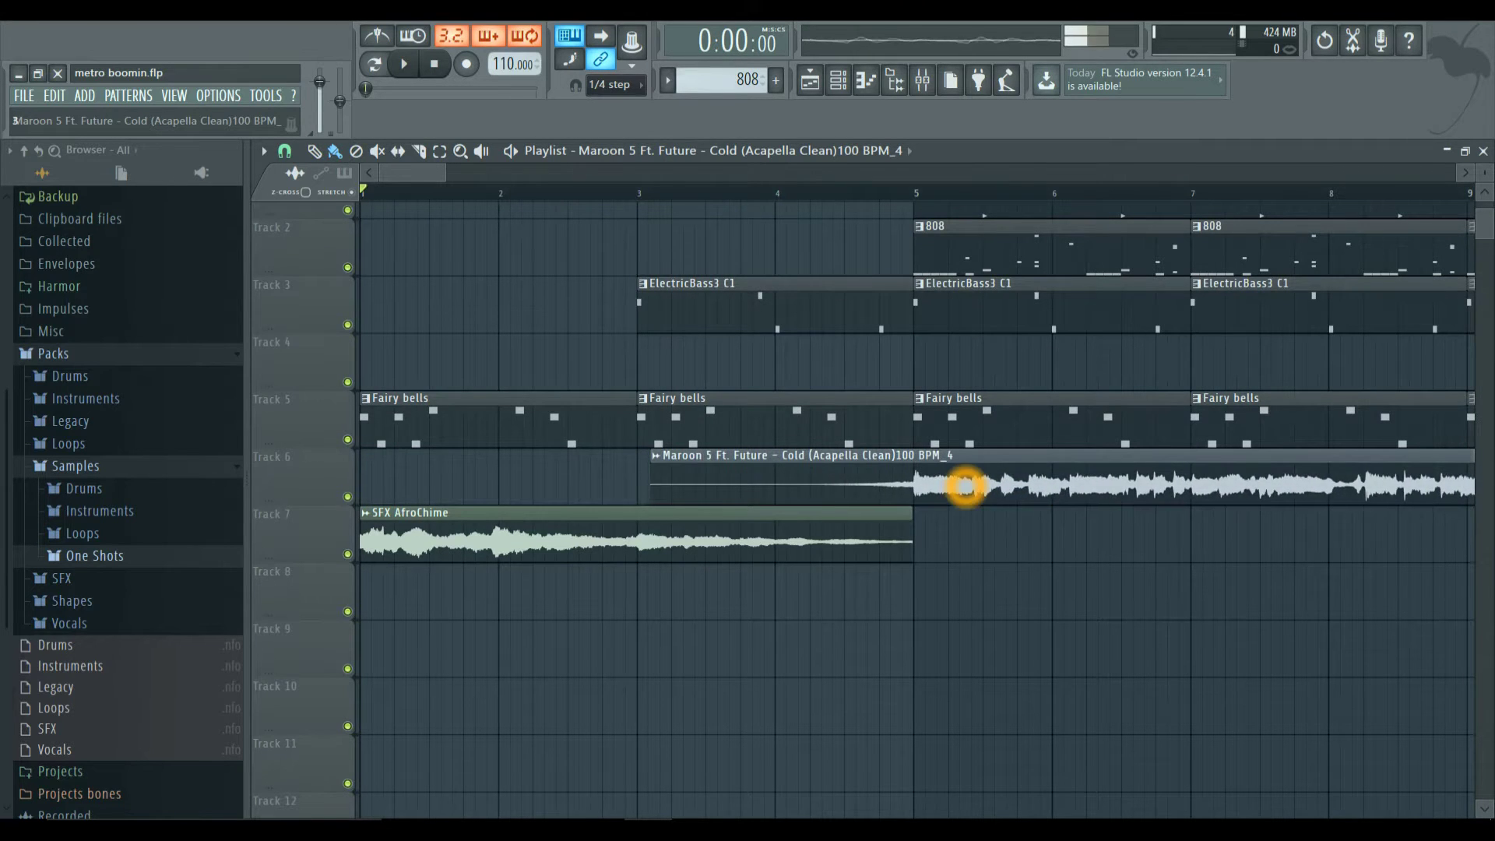
# Nudge the acapella clip slightly earlier so its vocal onset begins just before the bar 5 line
pyautogui.scroll(5, 964, 487)
pyautogui.hscroll(-4, 965, 488)
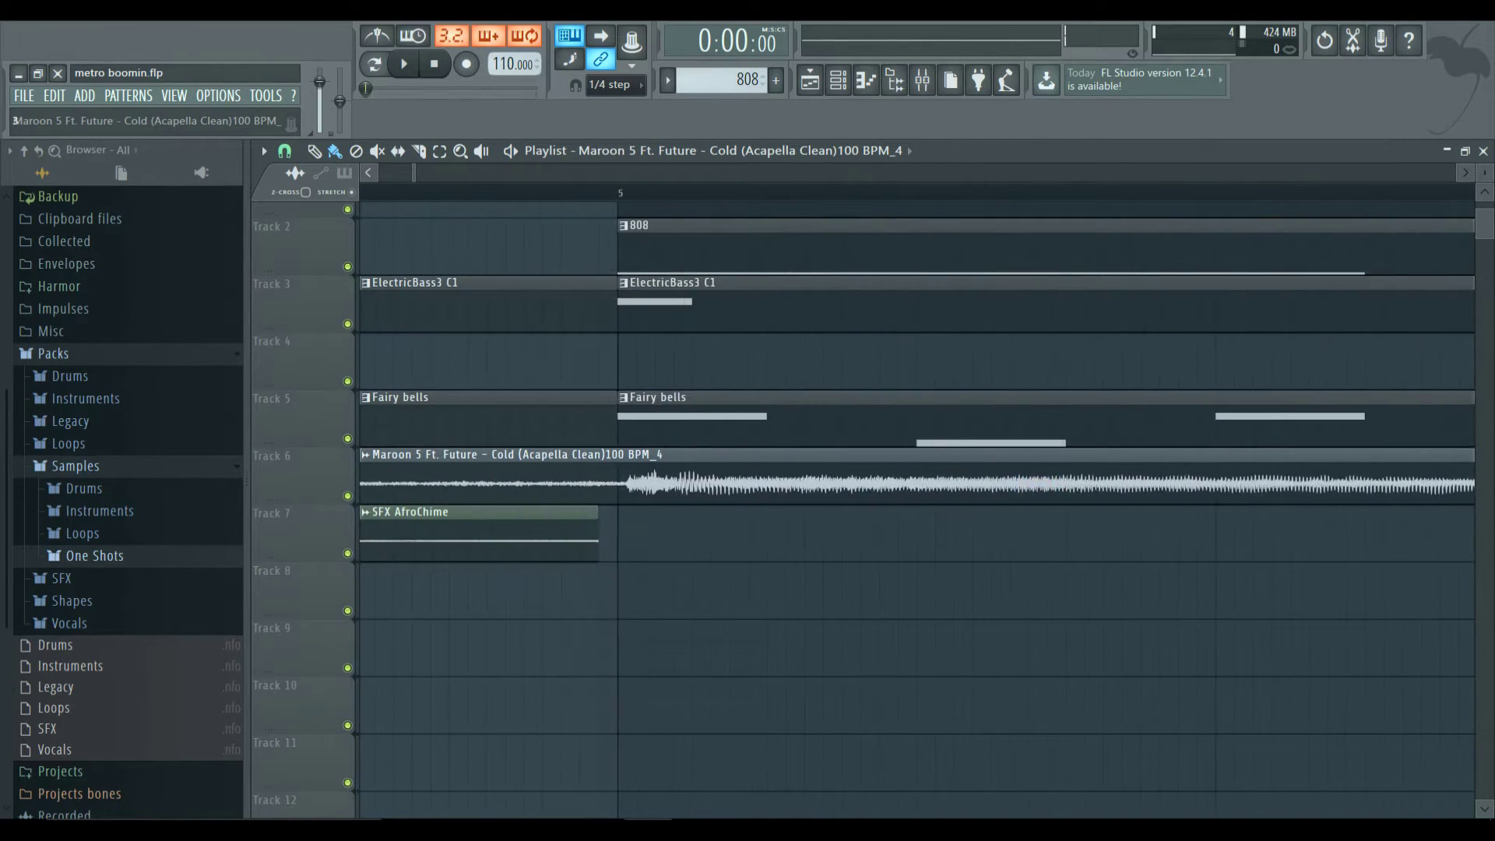
pyautogui.moveTo(777, 494); pyautogui.dragTo(714, 489)
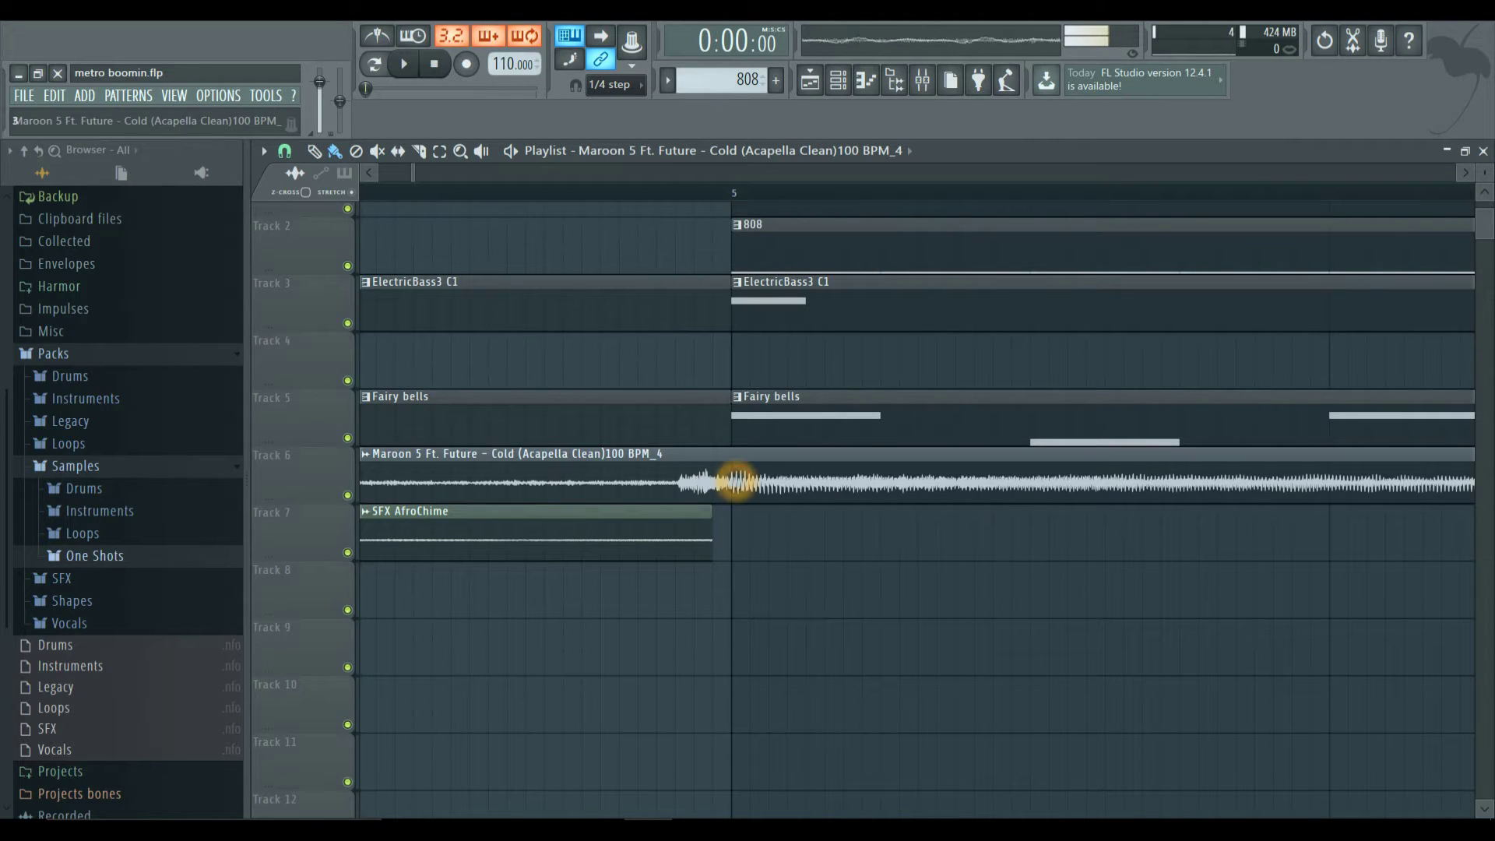
pyautogui.click(738, 507)
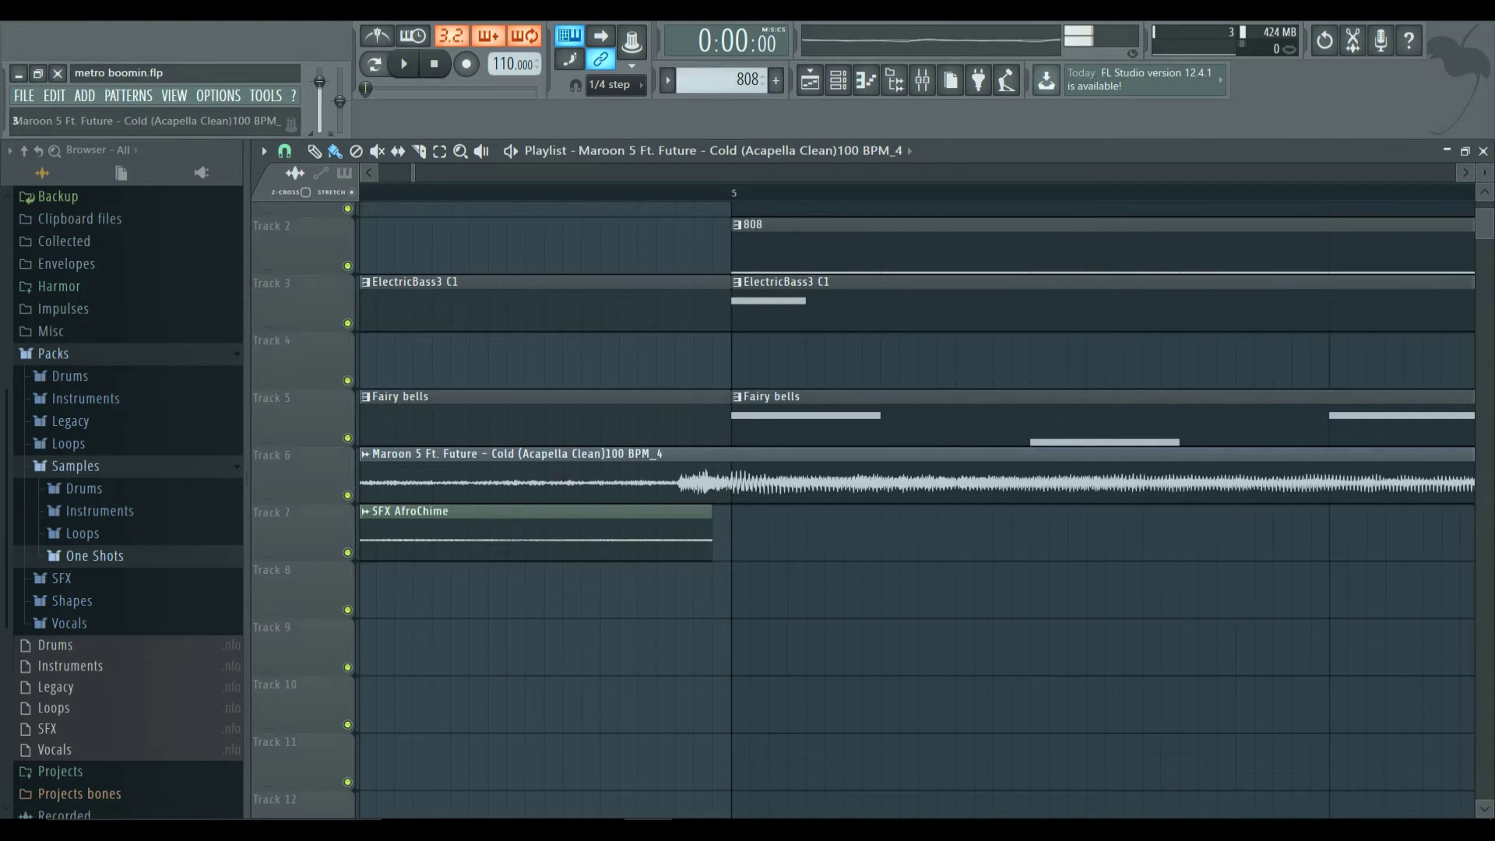
pyautogui.moveTo(683, 491); pyautogui.dragTo(717, 496)
pyautogui.click(746, 496)
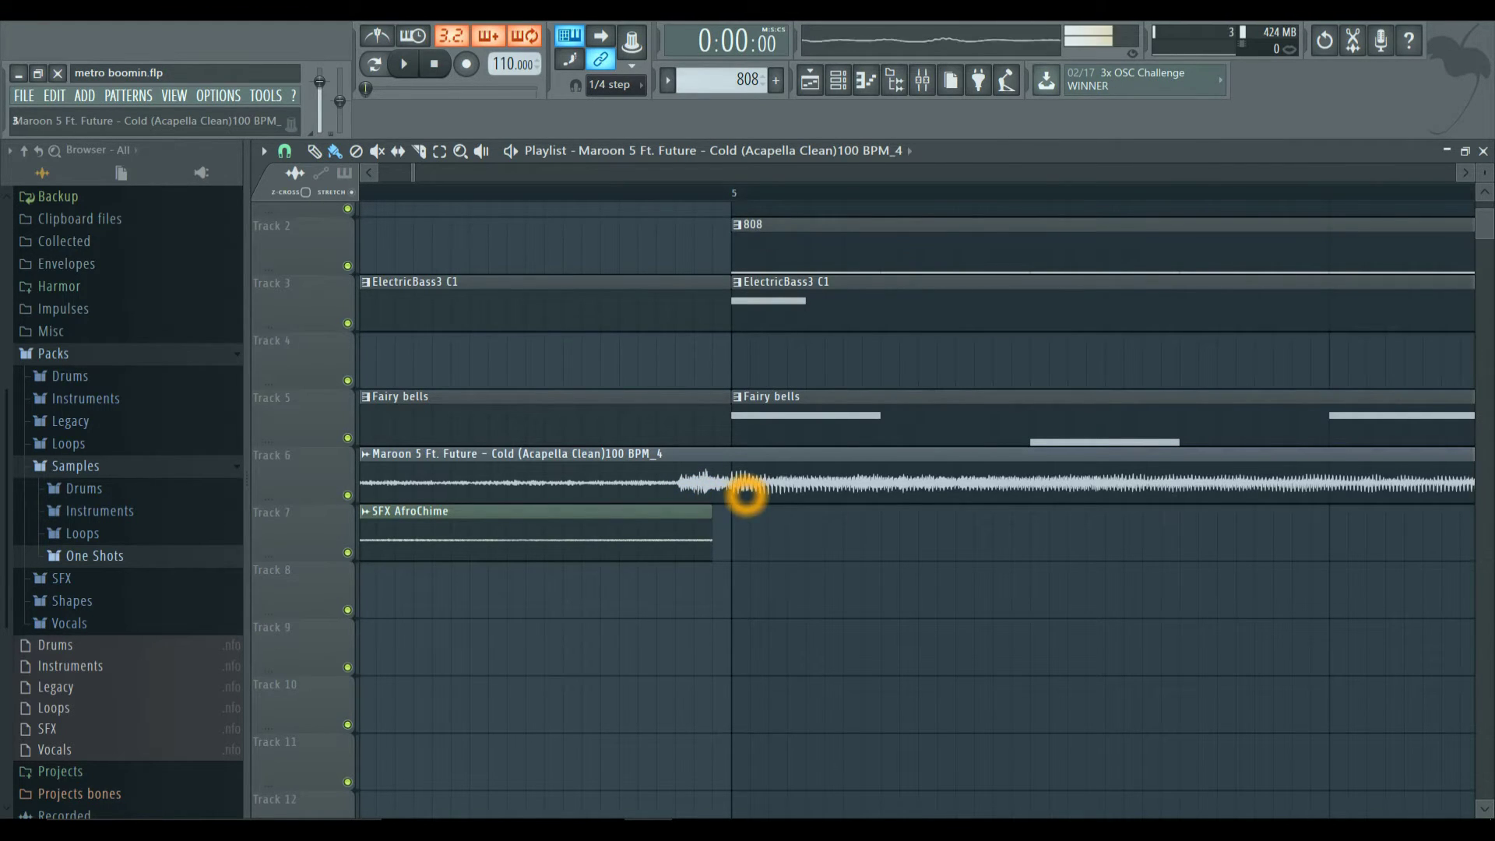
pyautogui.click(722, 496)
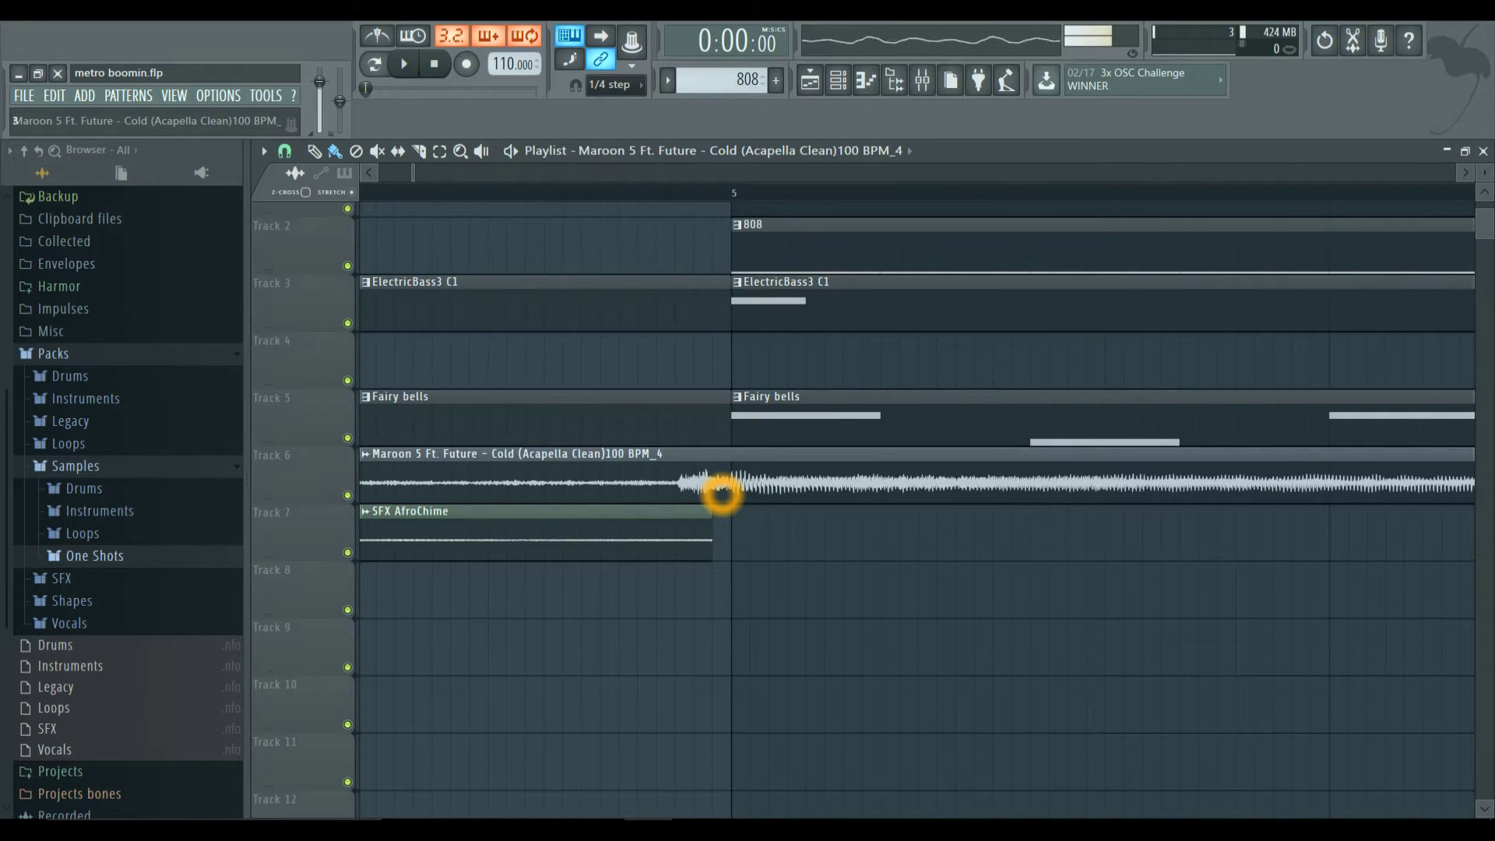
pyautogui.click(716, 496)
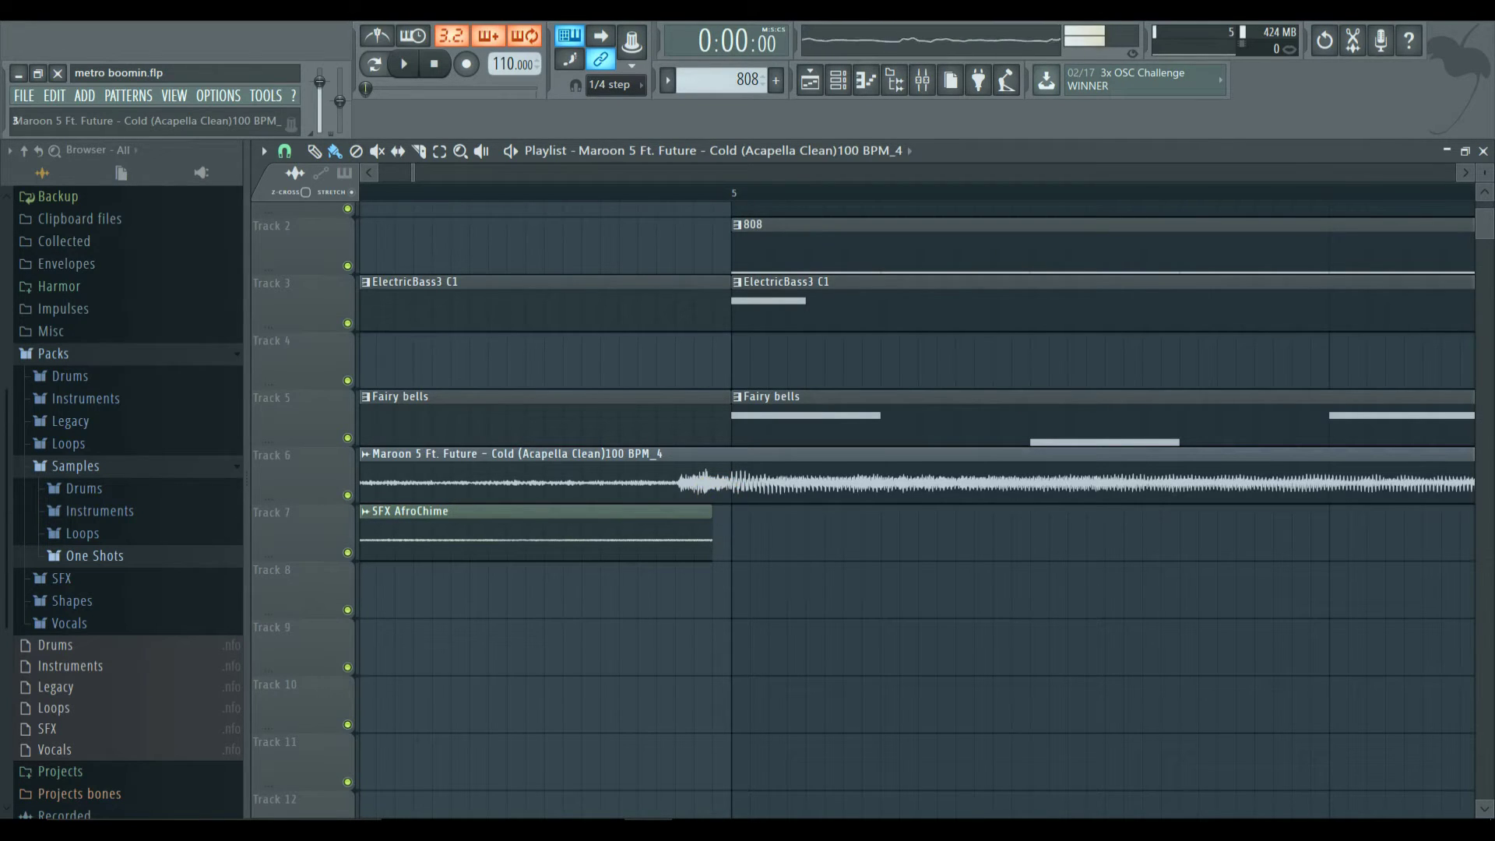
# Set the project tempo to 100 BPM to match the acapella
pyautogui.click(627, 466)
pyautogui.click(539, 156)
pyautogui.click(508, 64)
pyautogui.moveTo(508, 64); pyautogui.dragTo(510, 104)
pyautogui.click(374, 460)
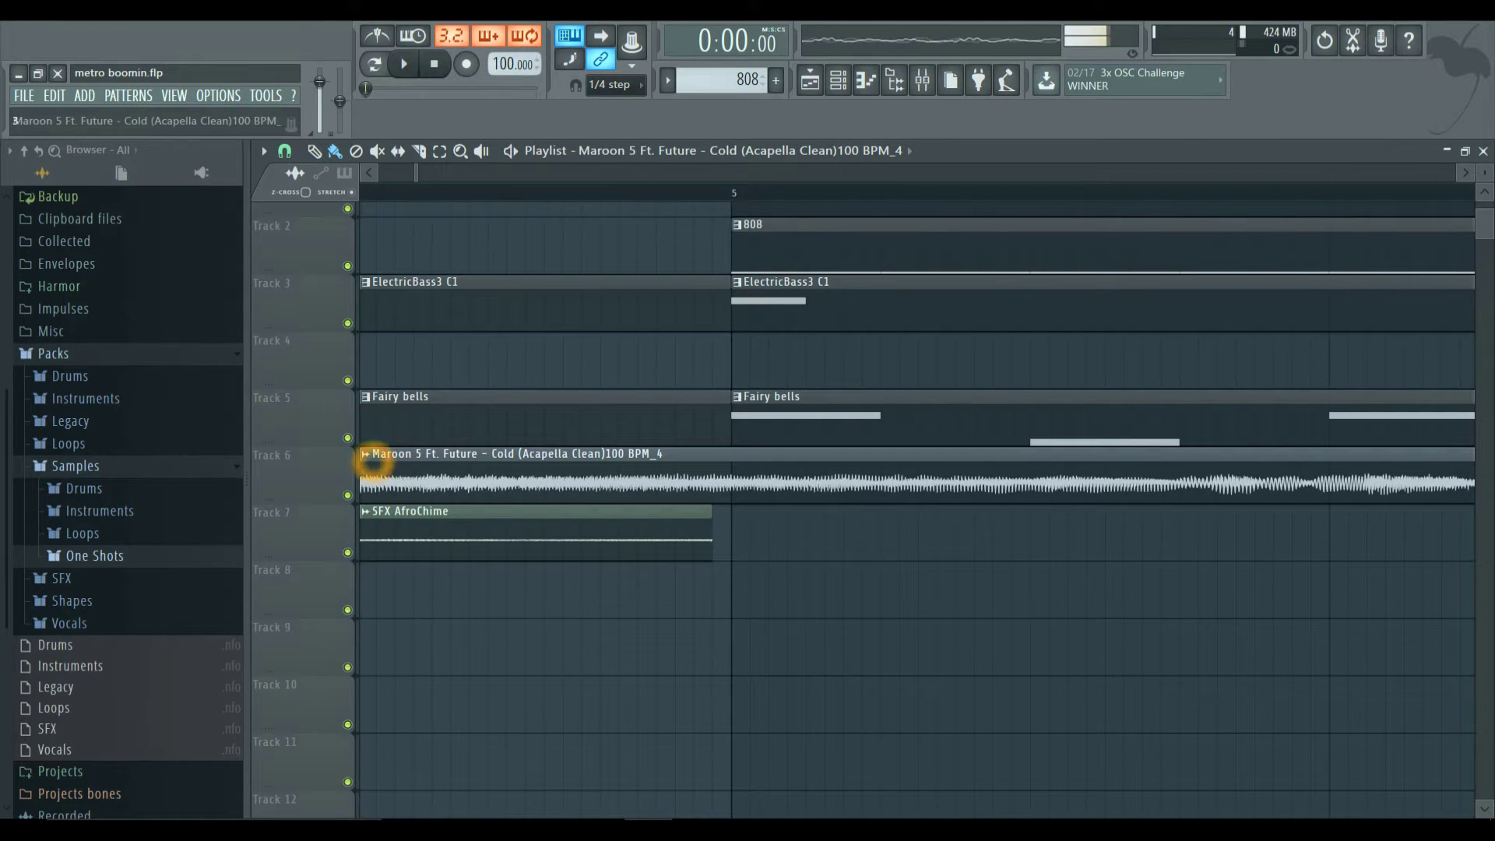
# Realign the acapella clip so its first vocal onset begins just before bar 5, and play the arrangement to check the timing
pyautogui.click(741, 489)
pyautogui.moveTo(741, 489); pyautogui.dragTo(815, 487)
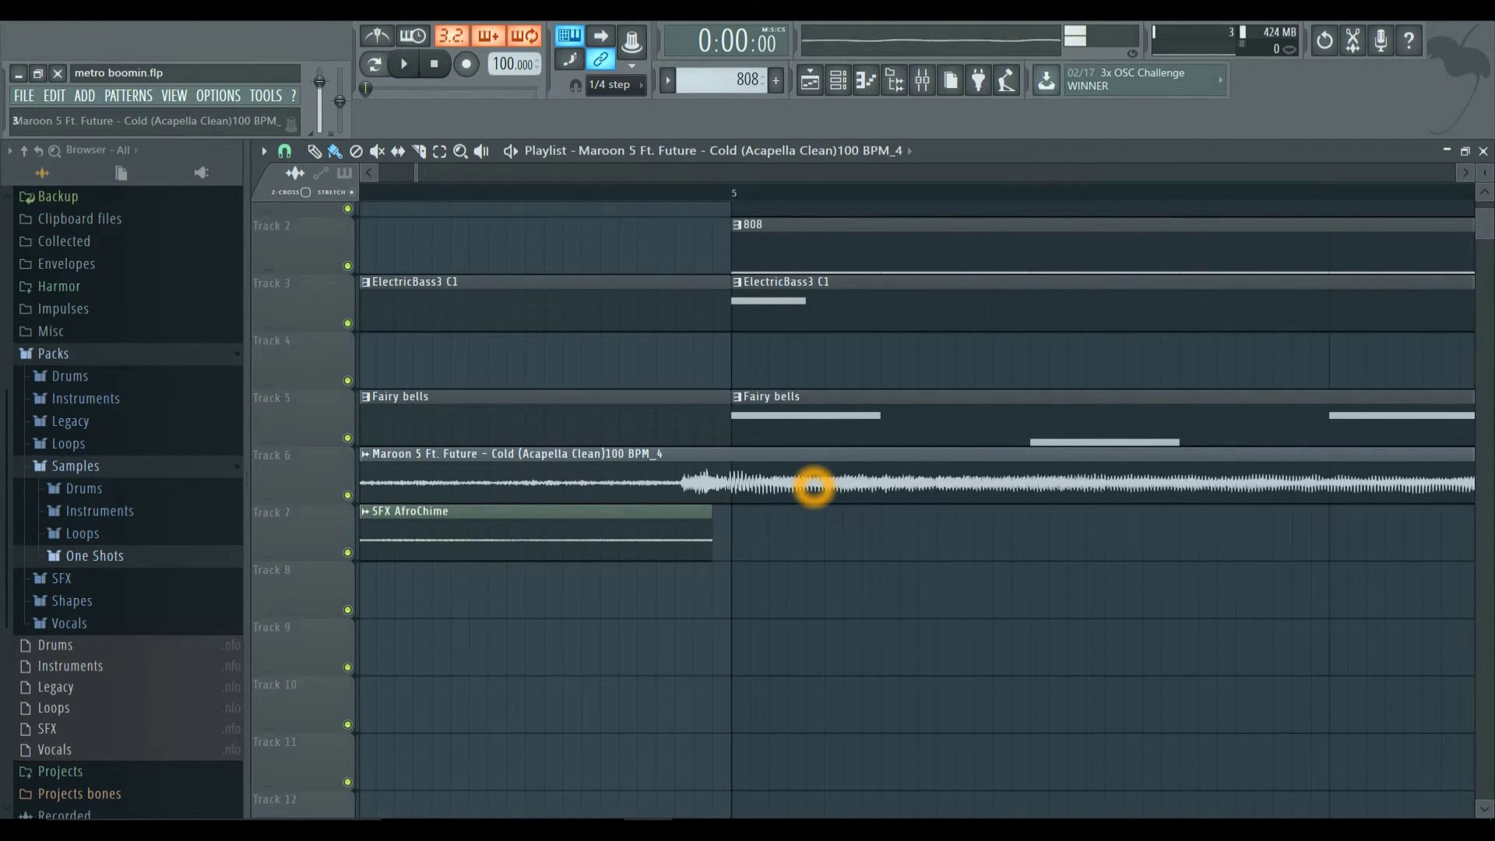
pyautogui.press('space')
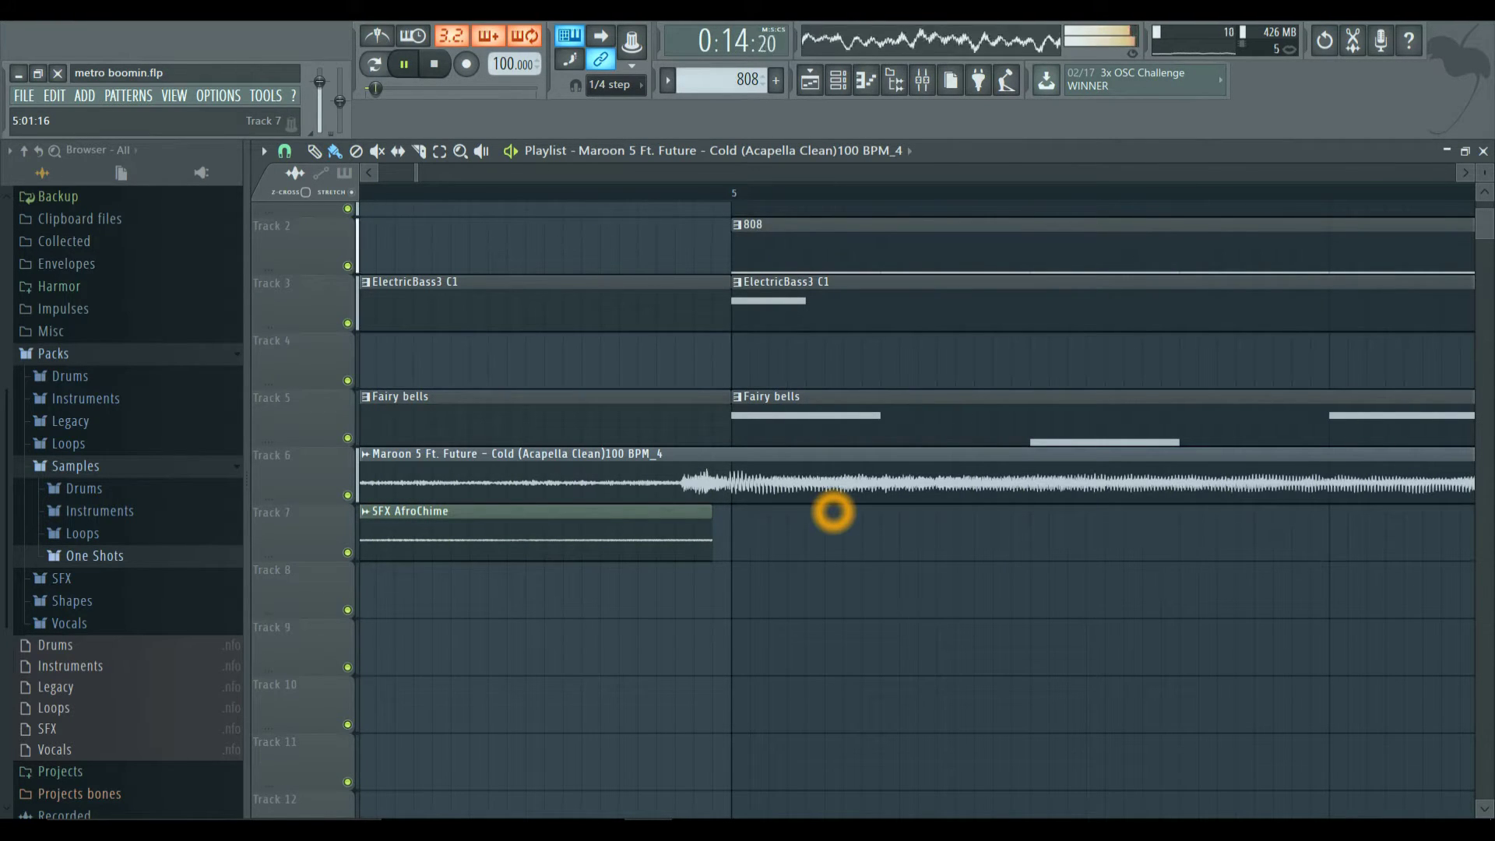
pyautogui.press('space')
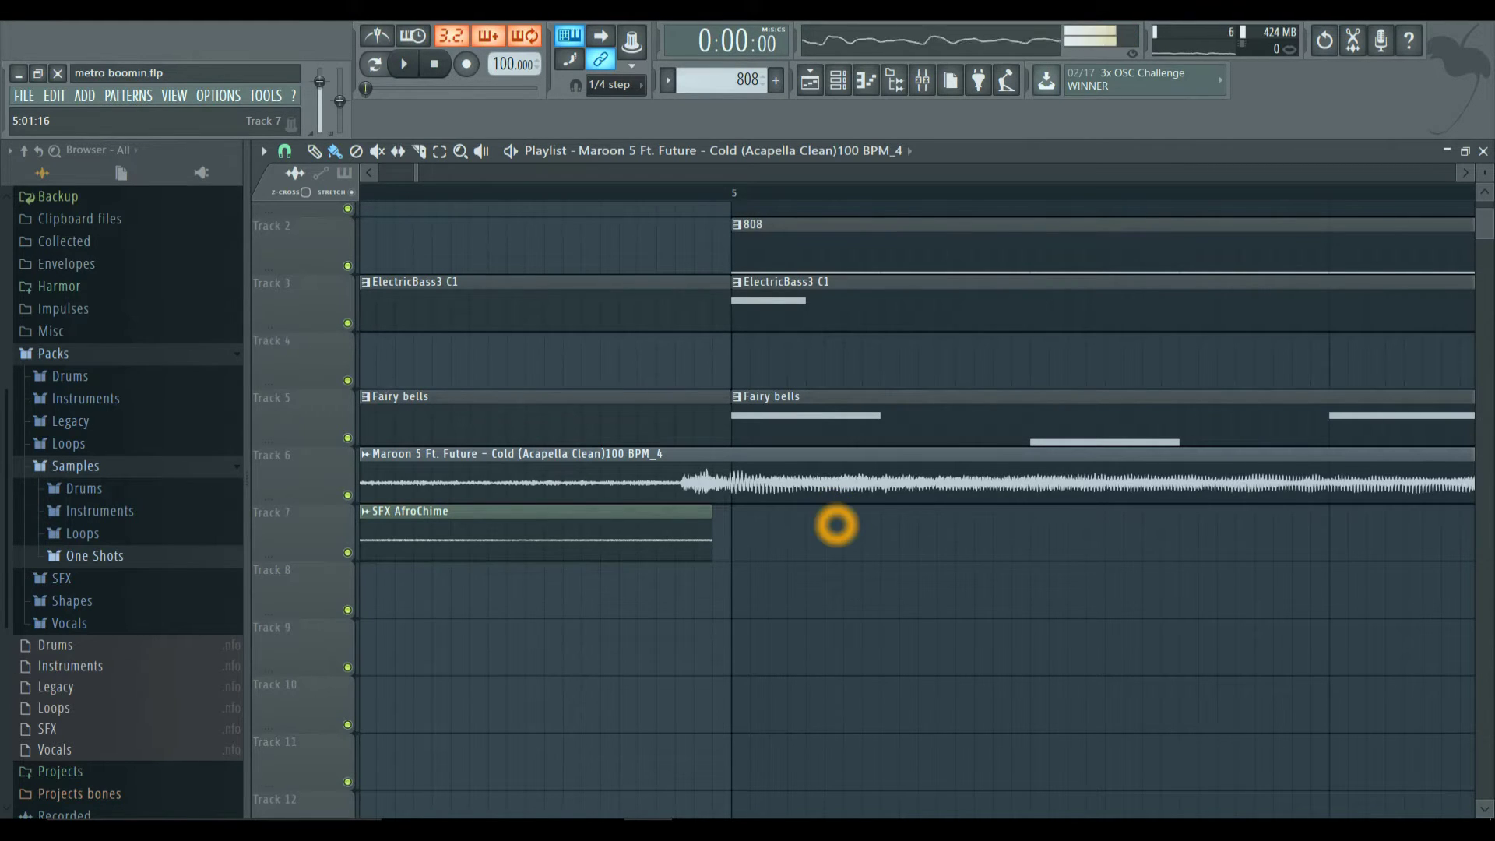
pyautogui.scroll(-5, 837, 525)
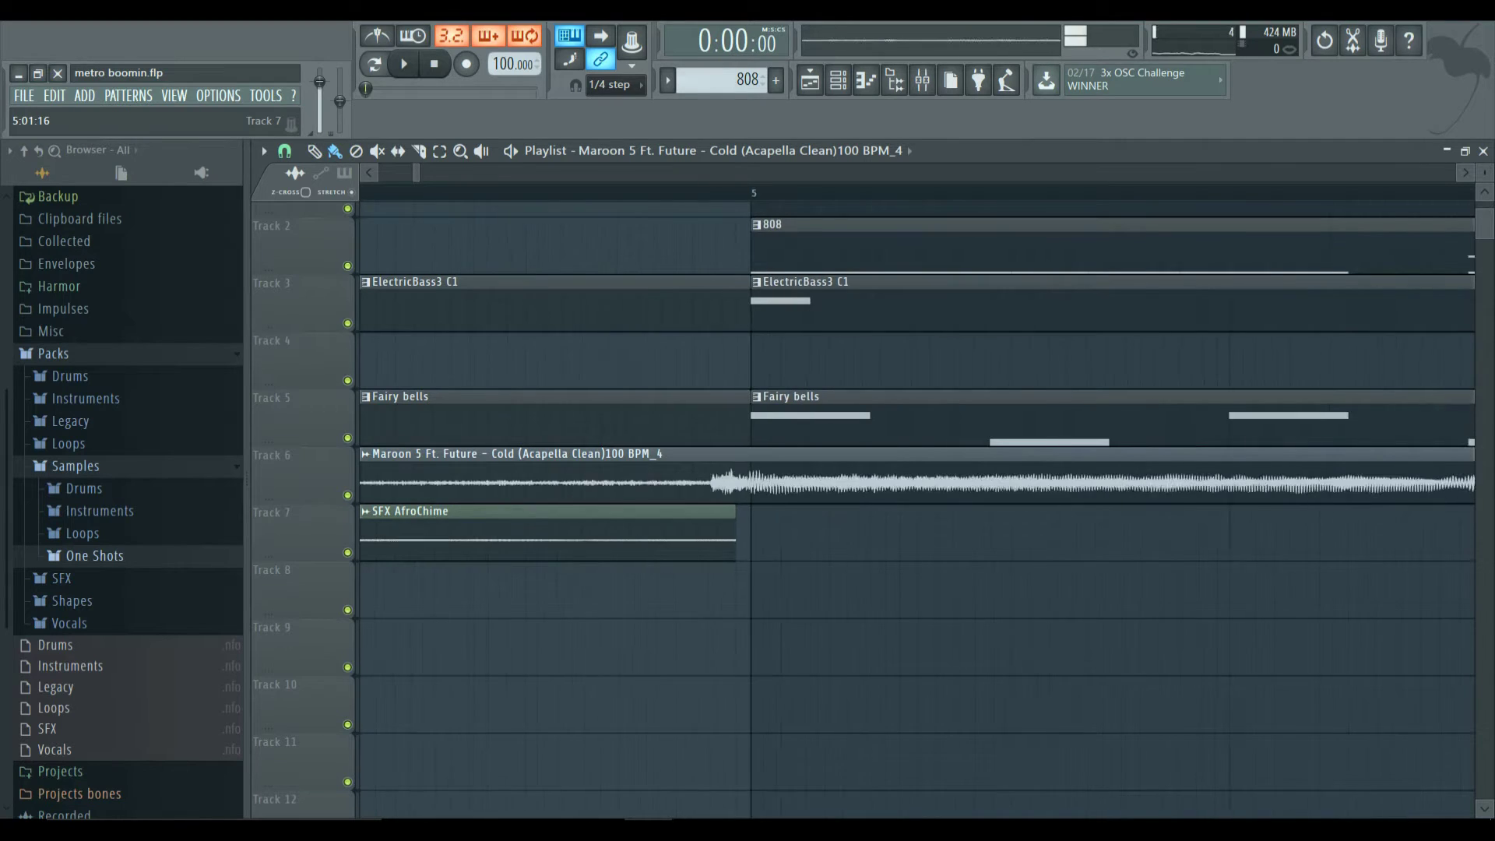
pyautogui.scroll(-2, 834, 524)
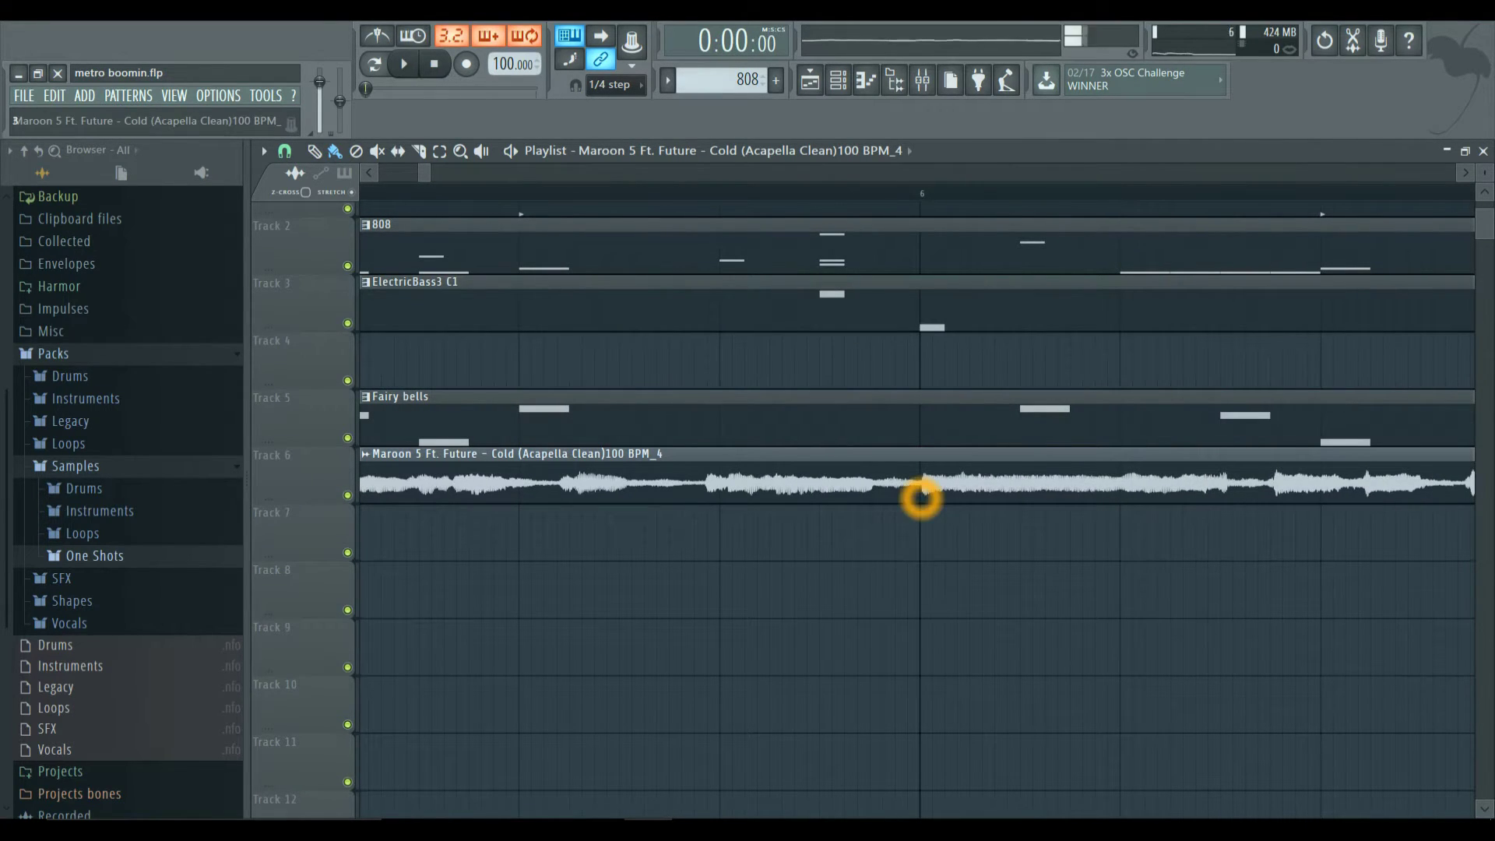
# Examine how the acapella's vocal onsets line up with the bar lines from bar 5 through bar 11
pyautogui.hscroll(3, 1112, 521)
pyautogui.hscroll(3, 1112, 518)
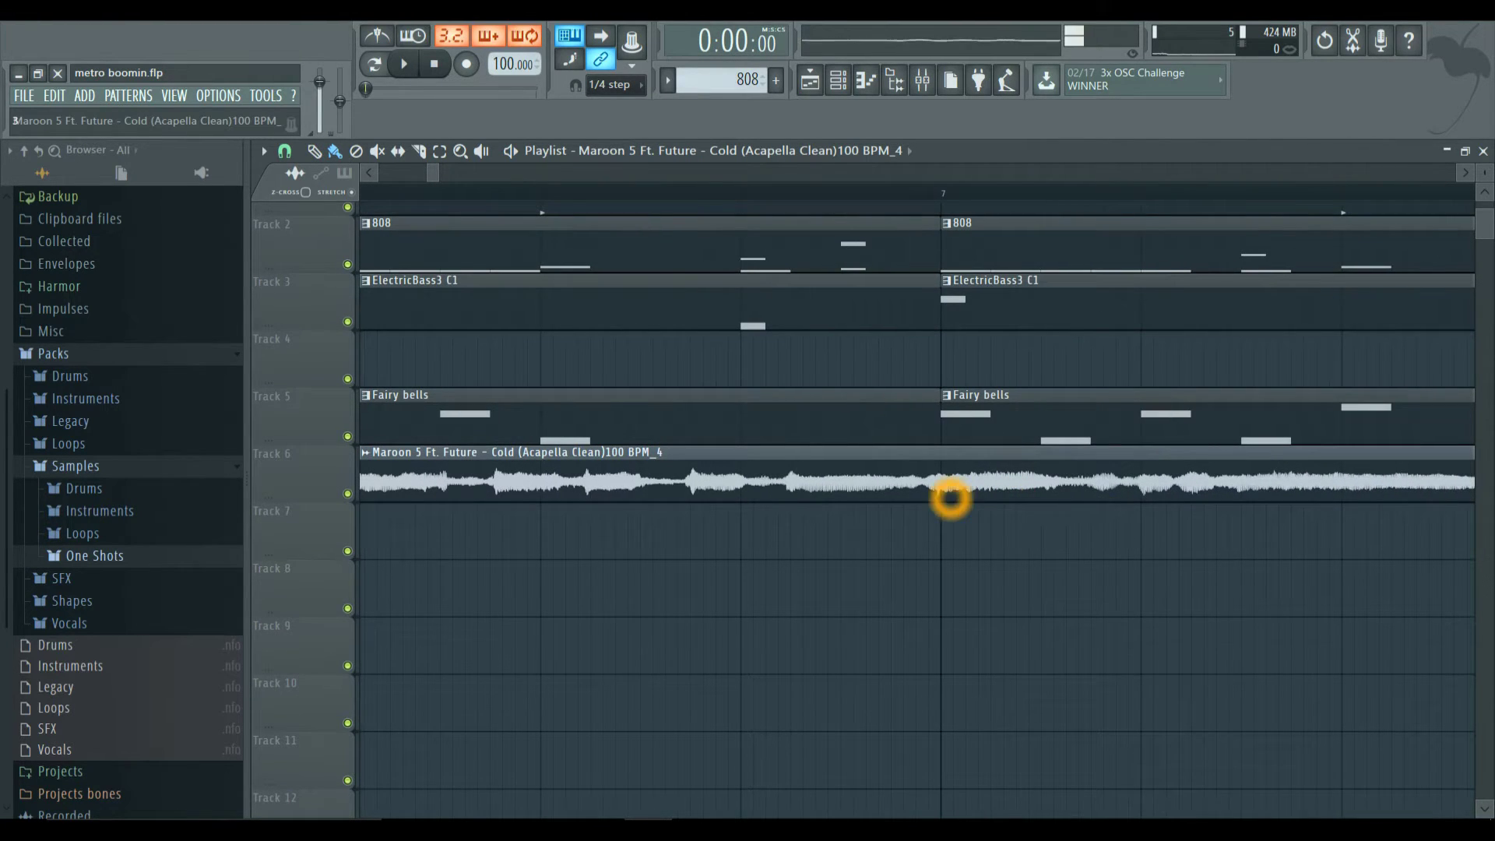
pyautogui.hscroll(2, 984, 524)
pyautogui.hscroll(3, 983, 527)
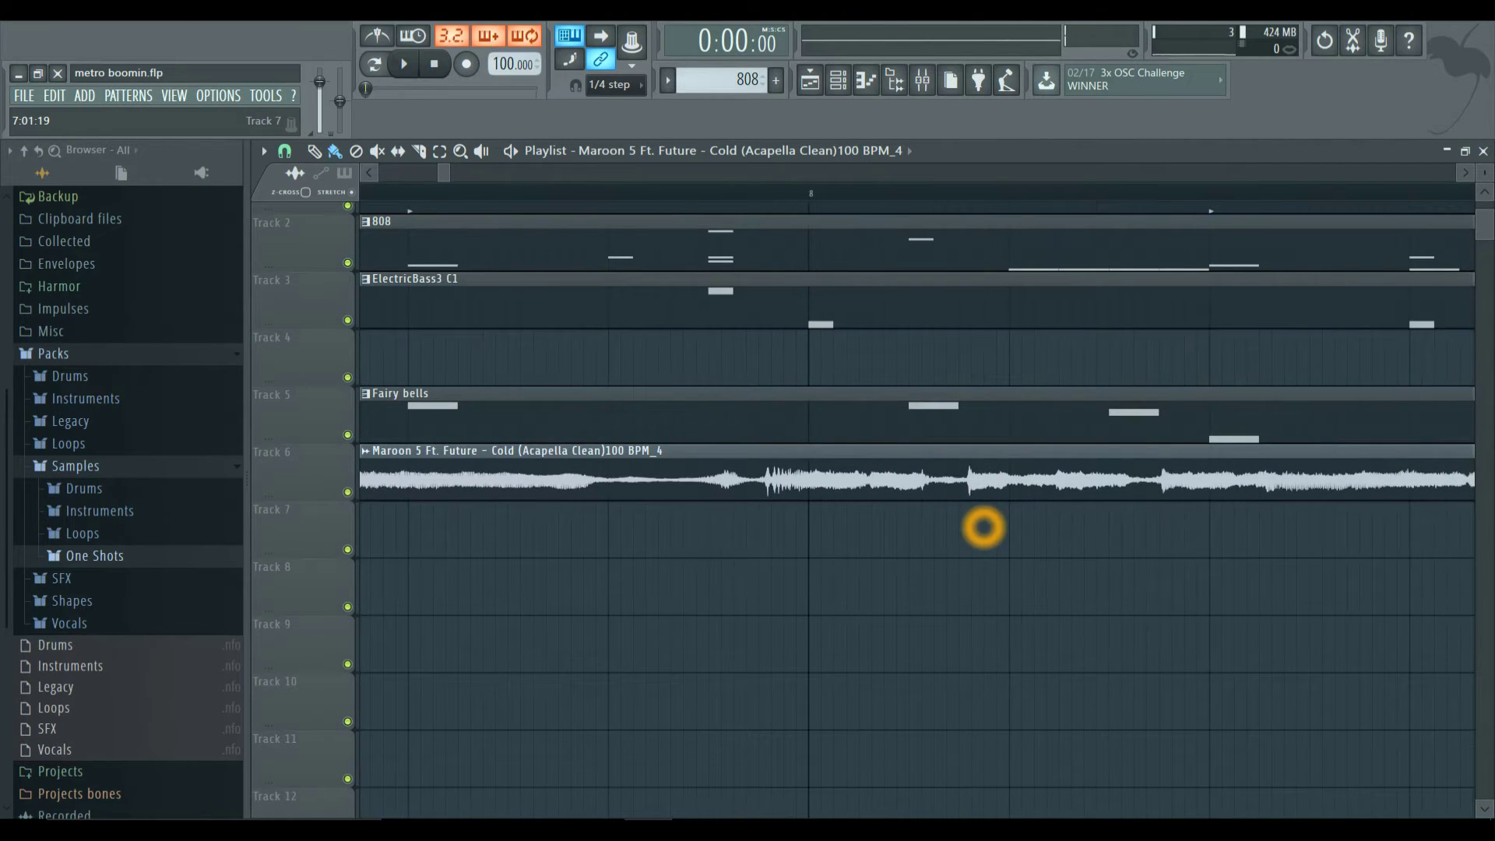
pyautogui.hscroll(7, 983, 527)
pyautogui.hscroll(20, 984, 528)
pyautogui.hscroll(-2, 983, 527)
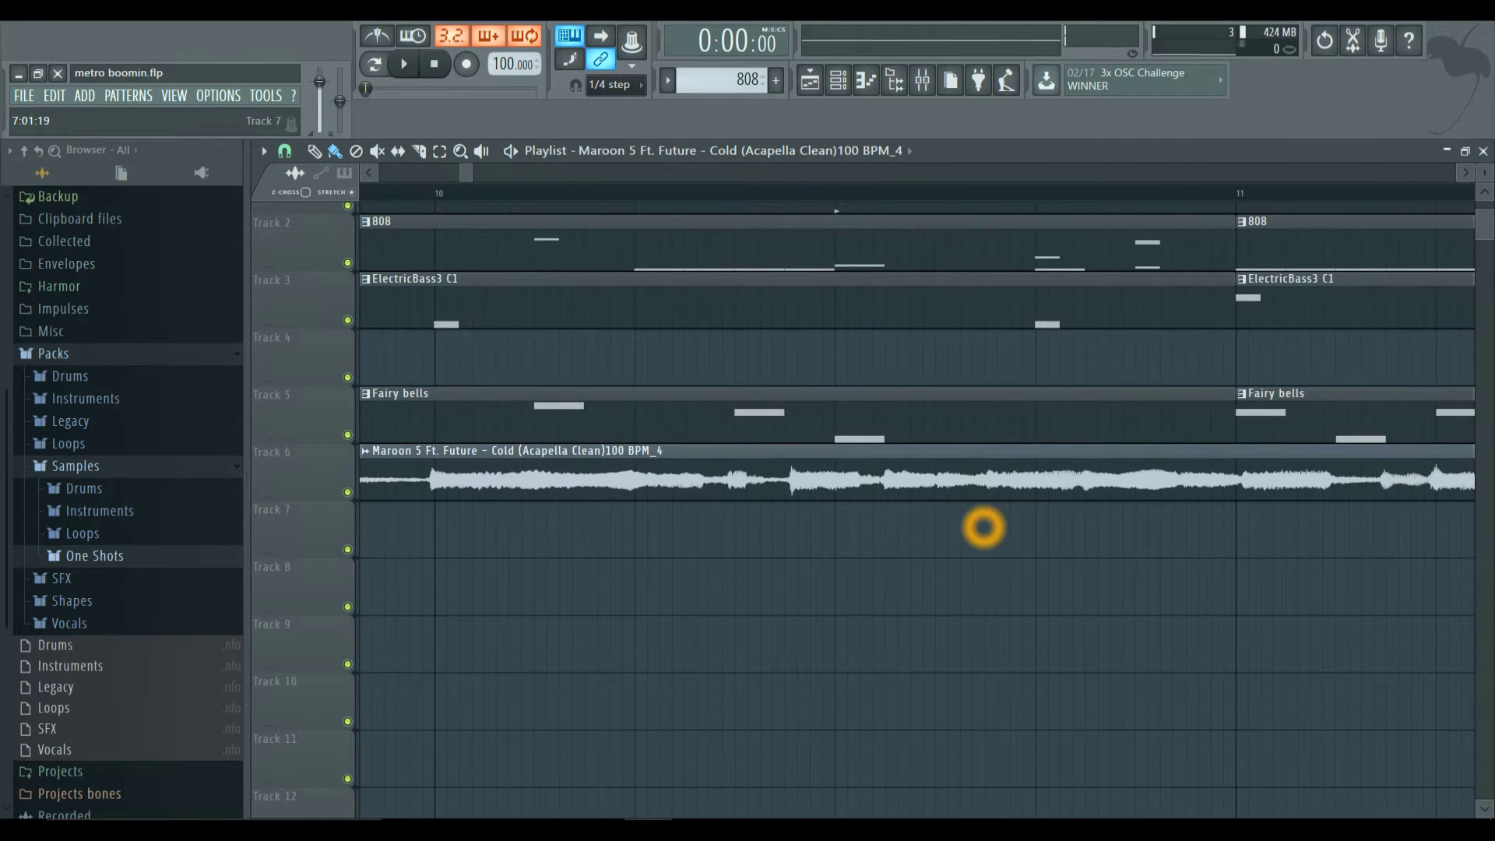
pyautogui.scroll(-1, 983, 527)
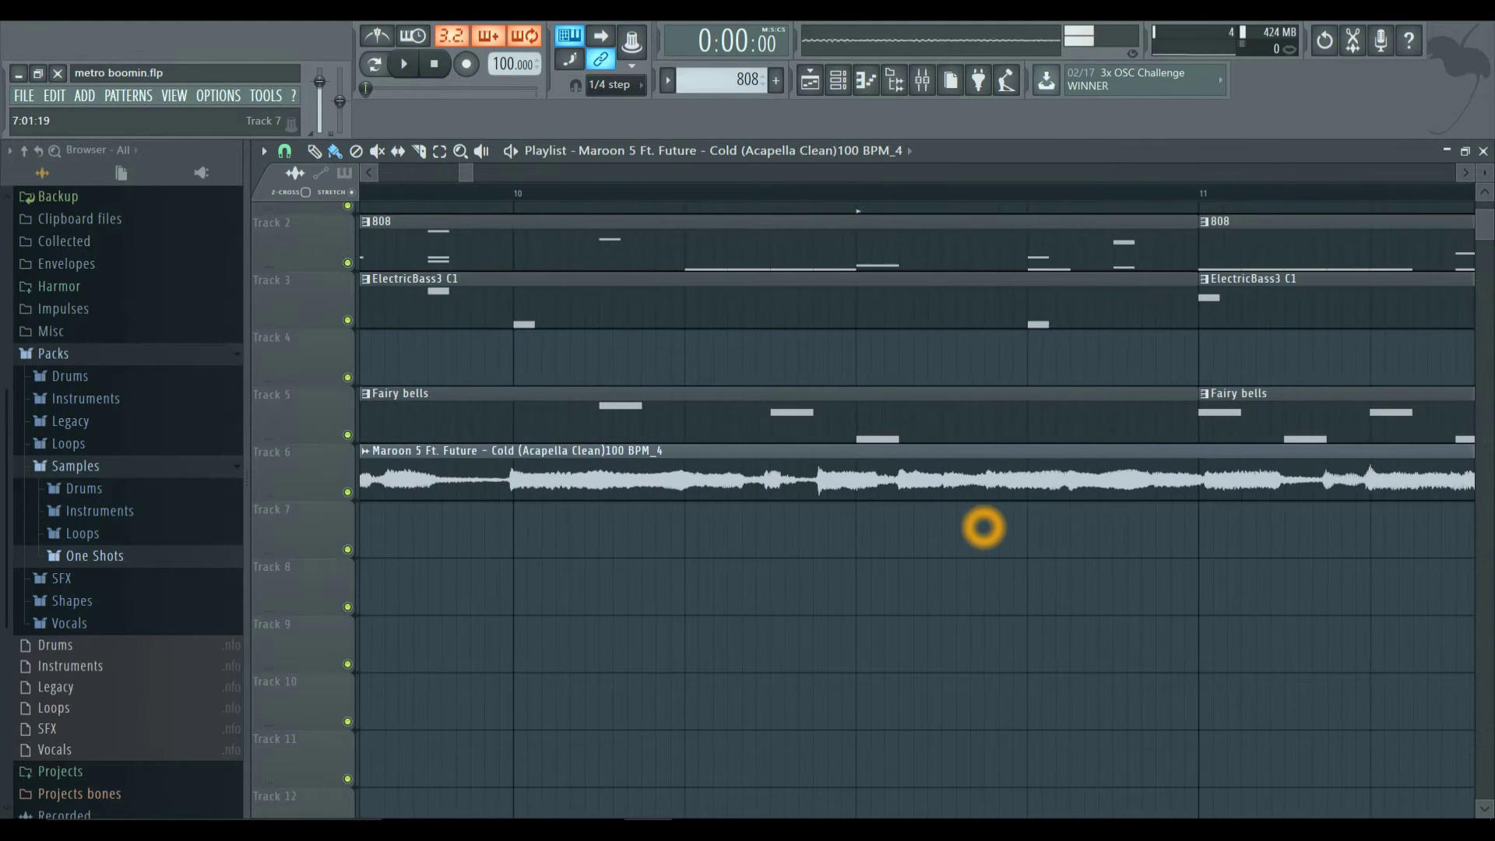
pyautogui.hscroll(-20, 984, 527)
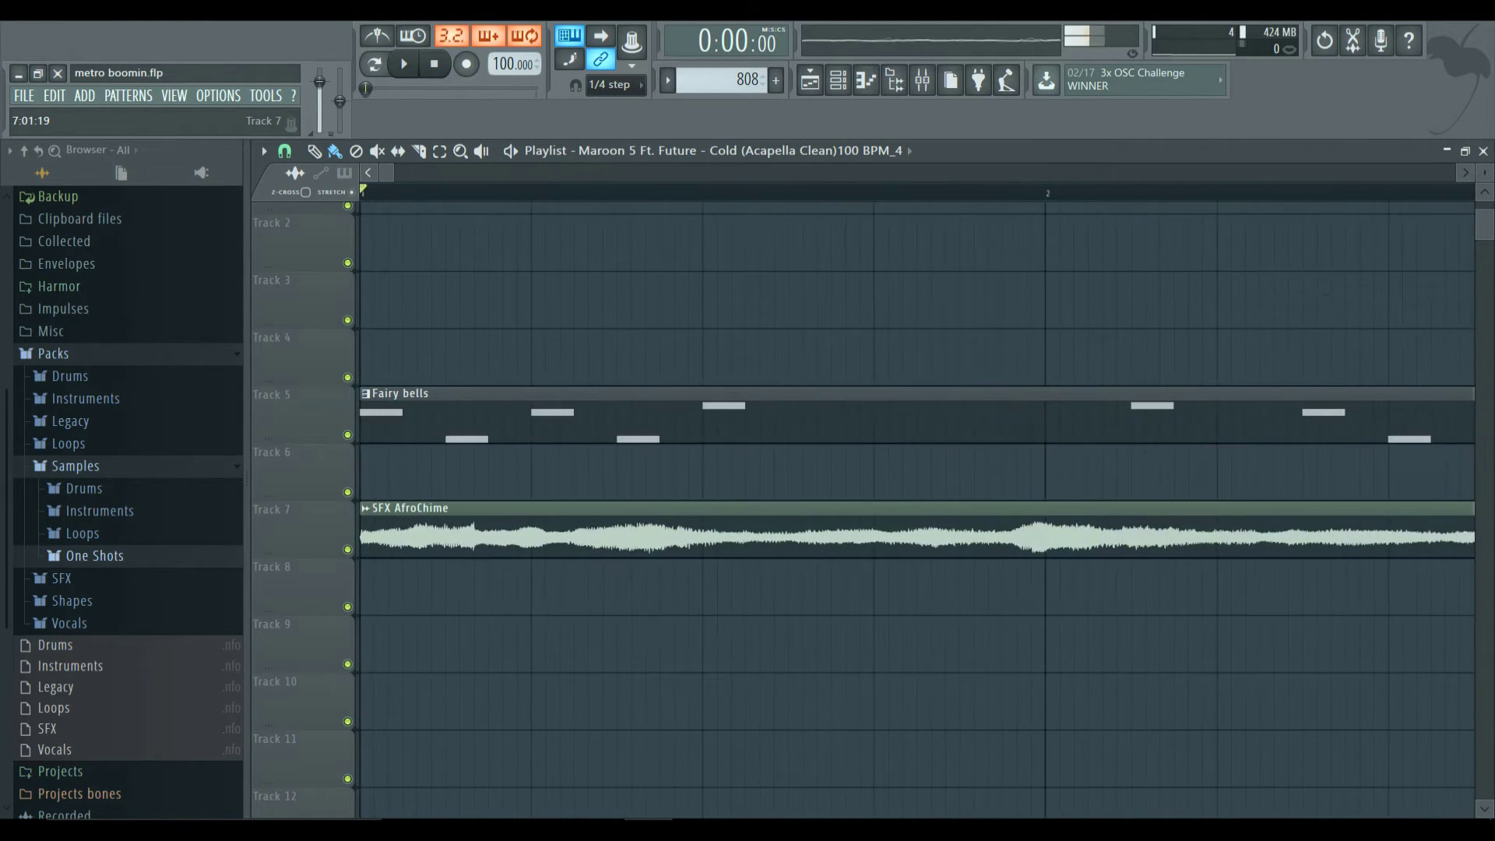
pyautogui.hscroll(5, 983, 527)
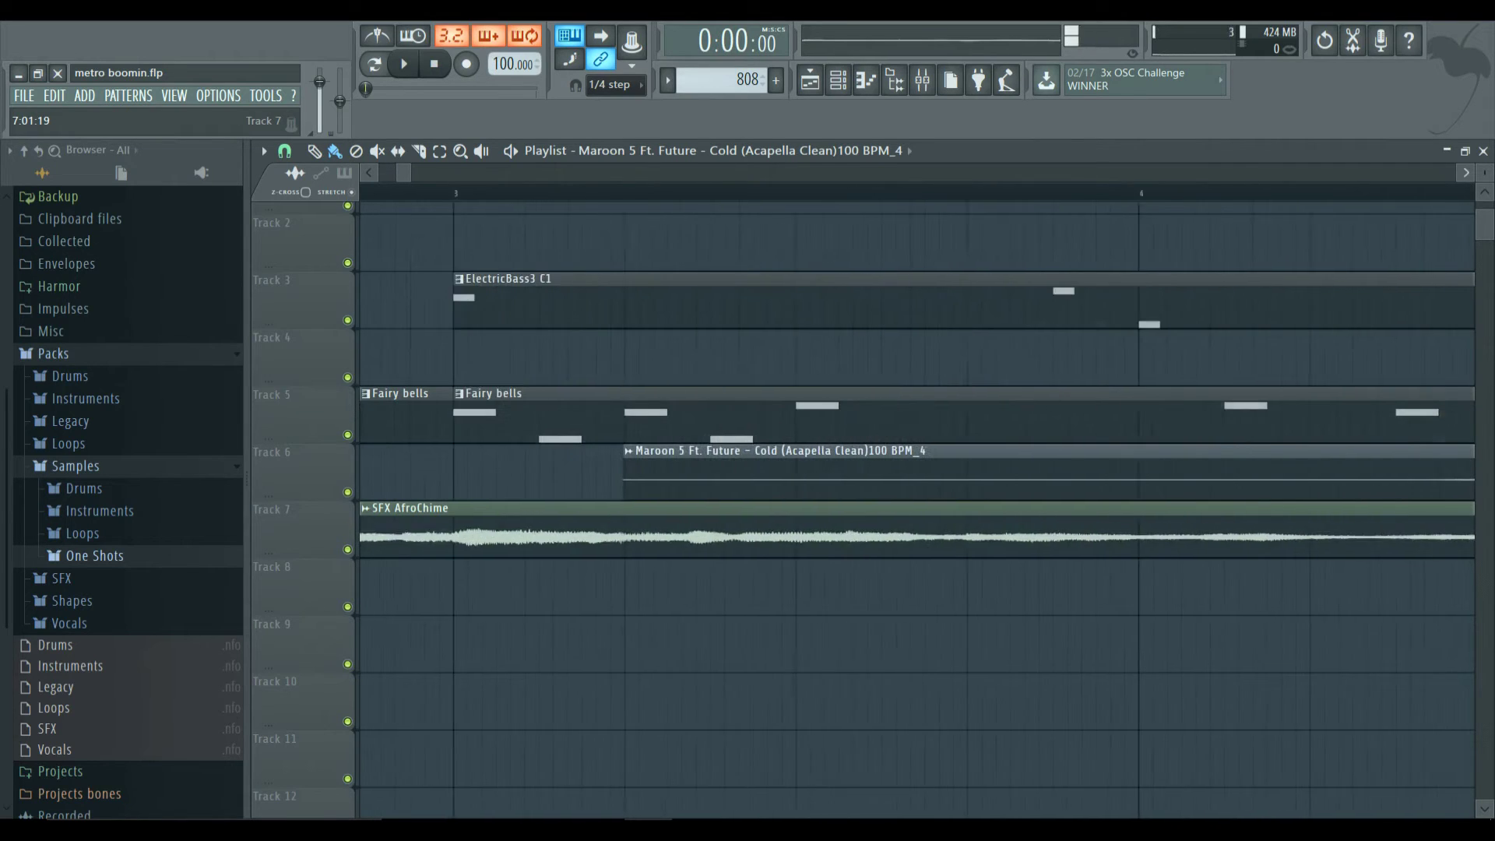
pyautogui.hscroll(10, 983, 527)
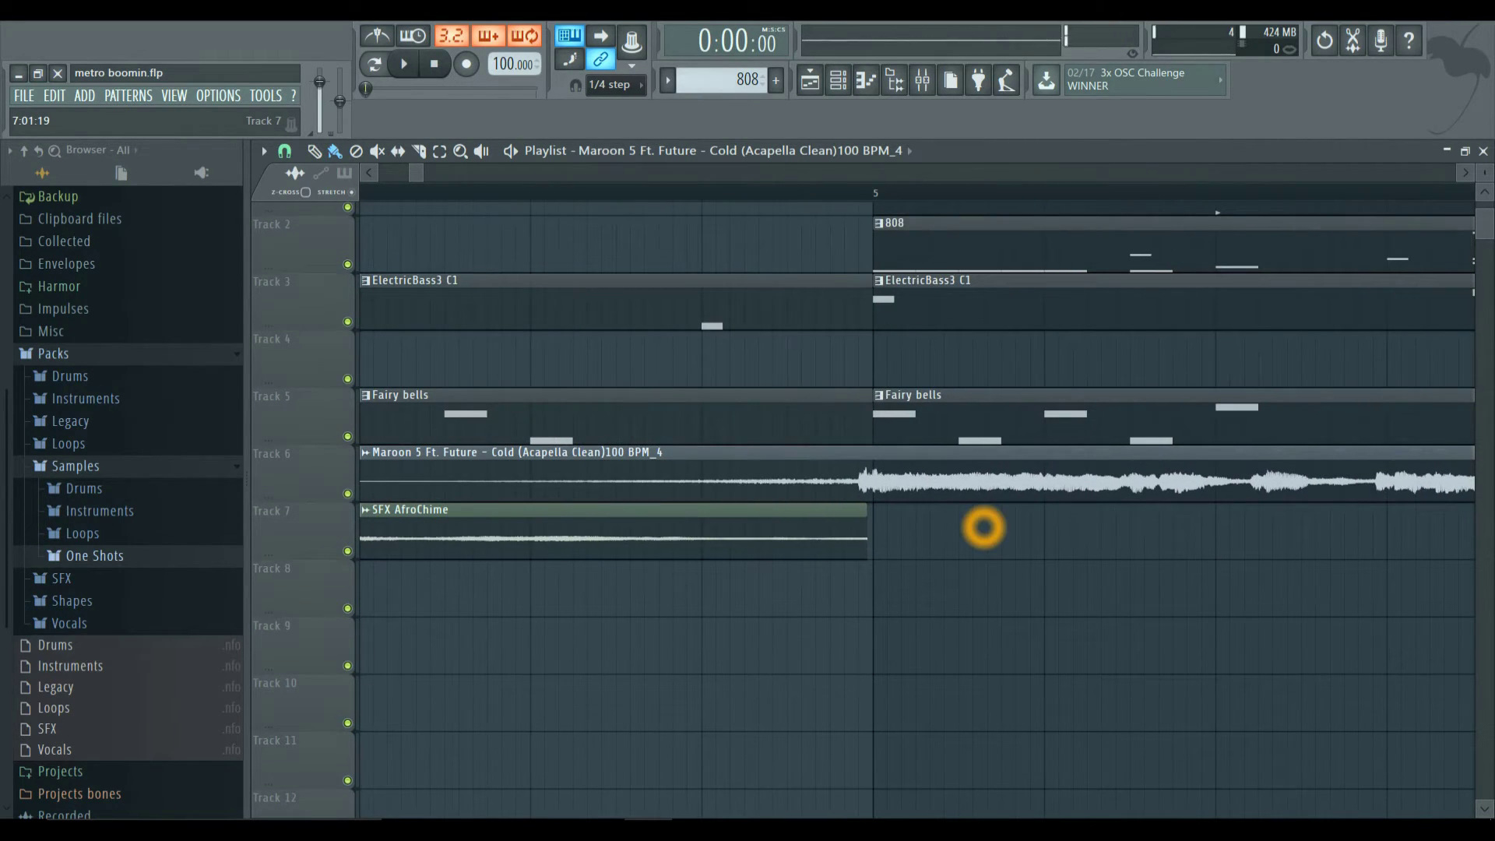
# Nudge the acapella clip slightly later so its vocal onset moves closer to bar 5, and check the alignment at bar 6
pyautogui.scroll(4, 901, 504)
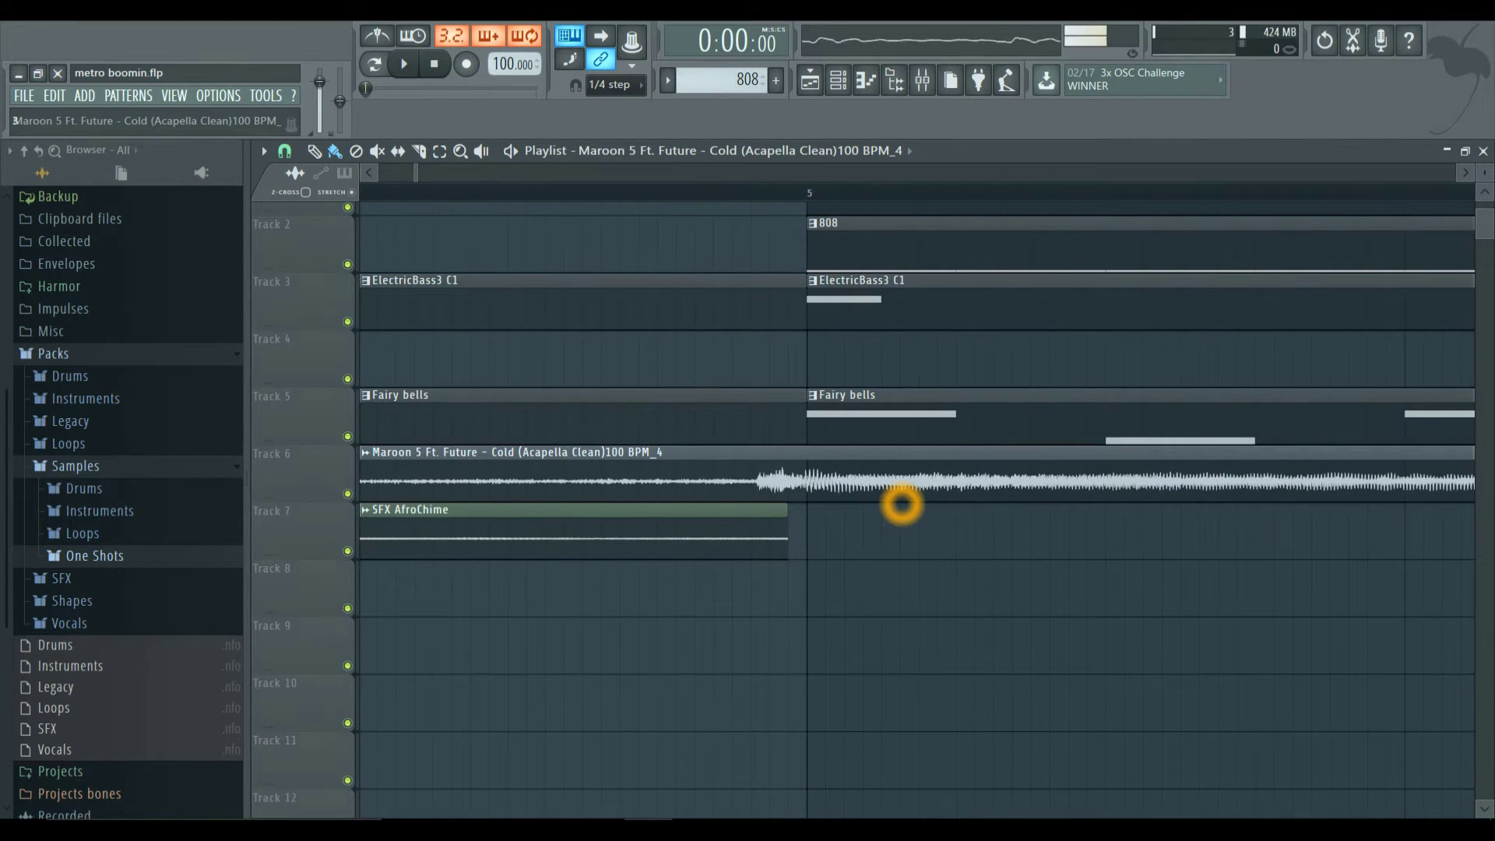
pyautogui.click(835, 485)
pyautogui.click(833, 485)
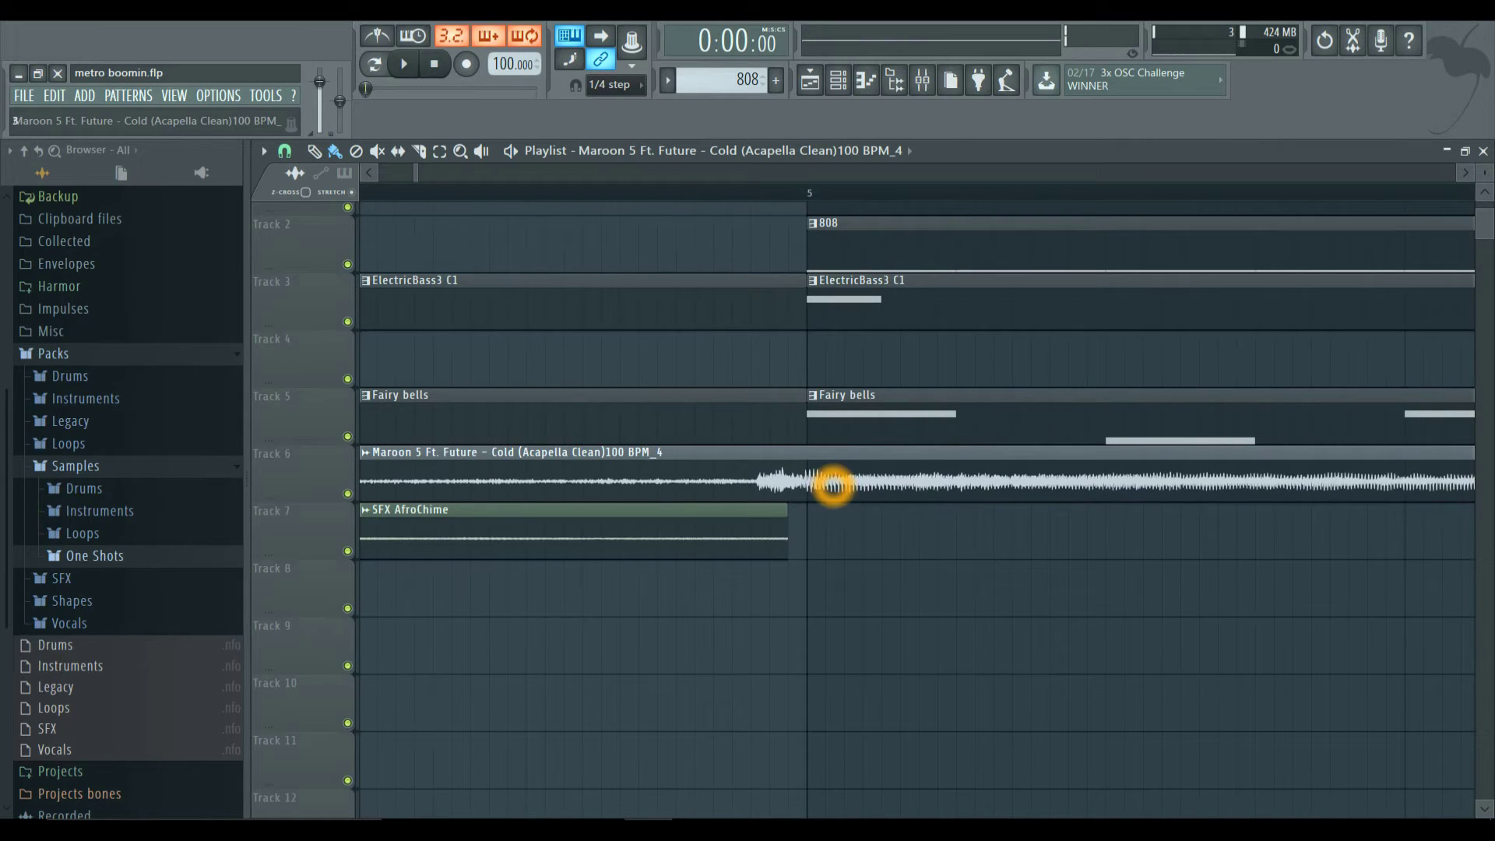
pyautogui.click(833, 485)
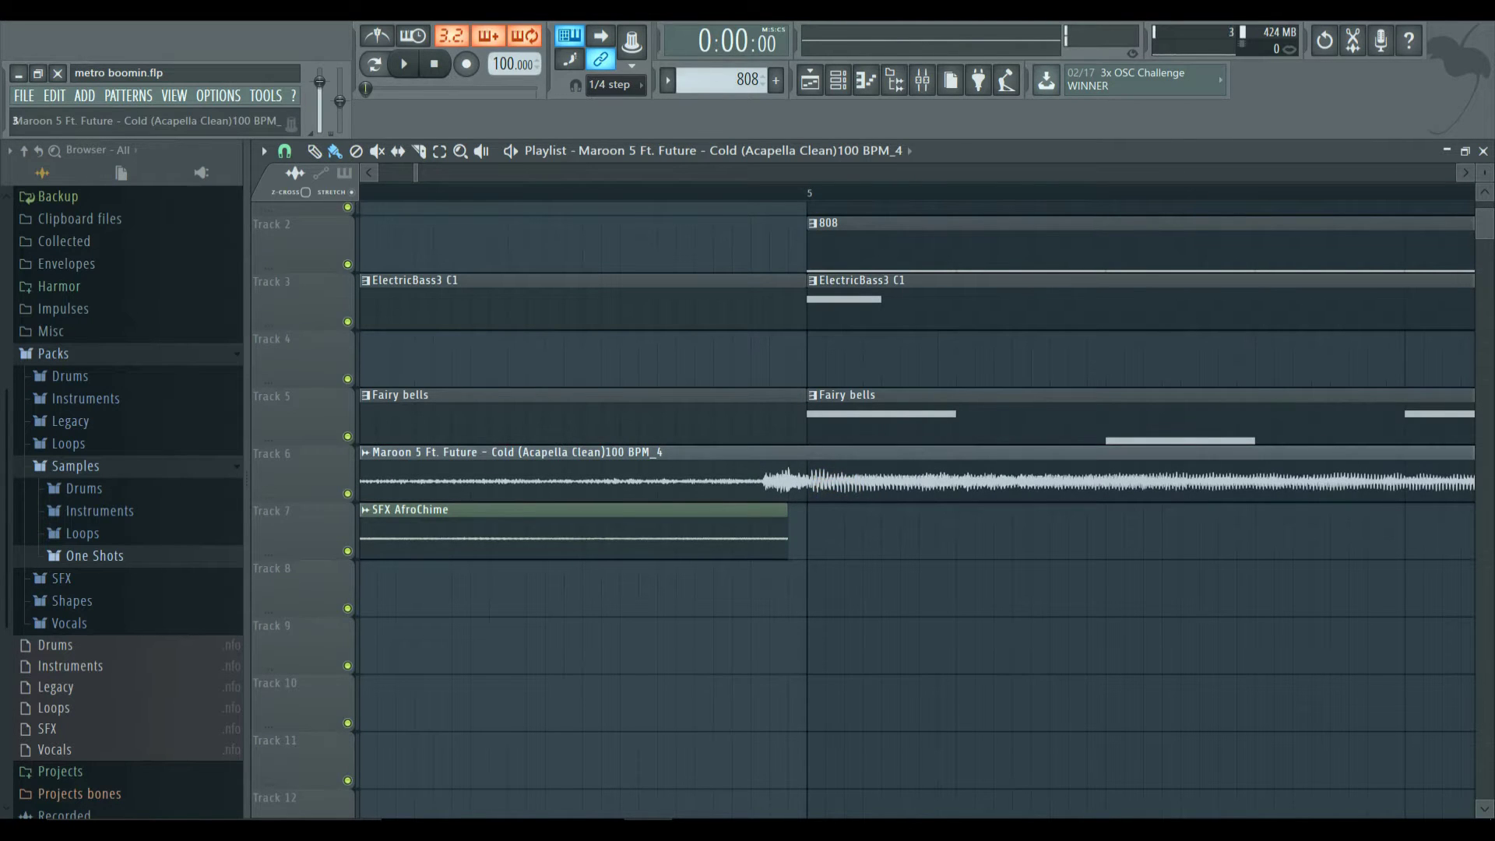
pyautogui.click(927, 506)
pyautogui.scroll(-5, 970, 532)
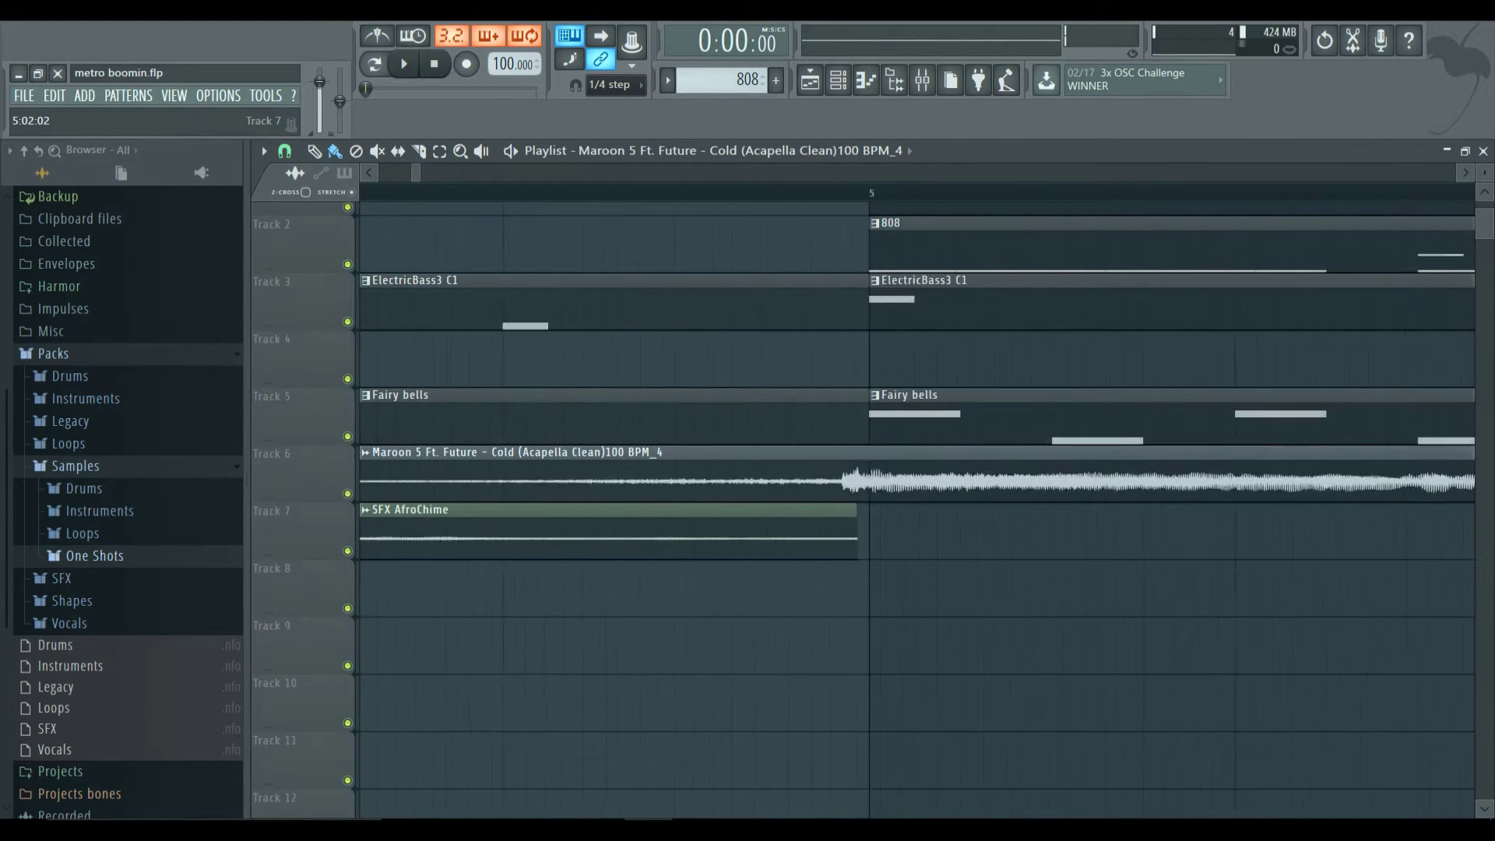
pyautogui.scroll(-3, 971, 532)
pyautogui.scroll(6, 970, 533)
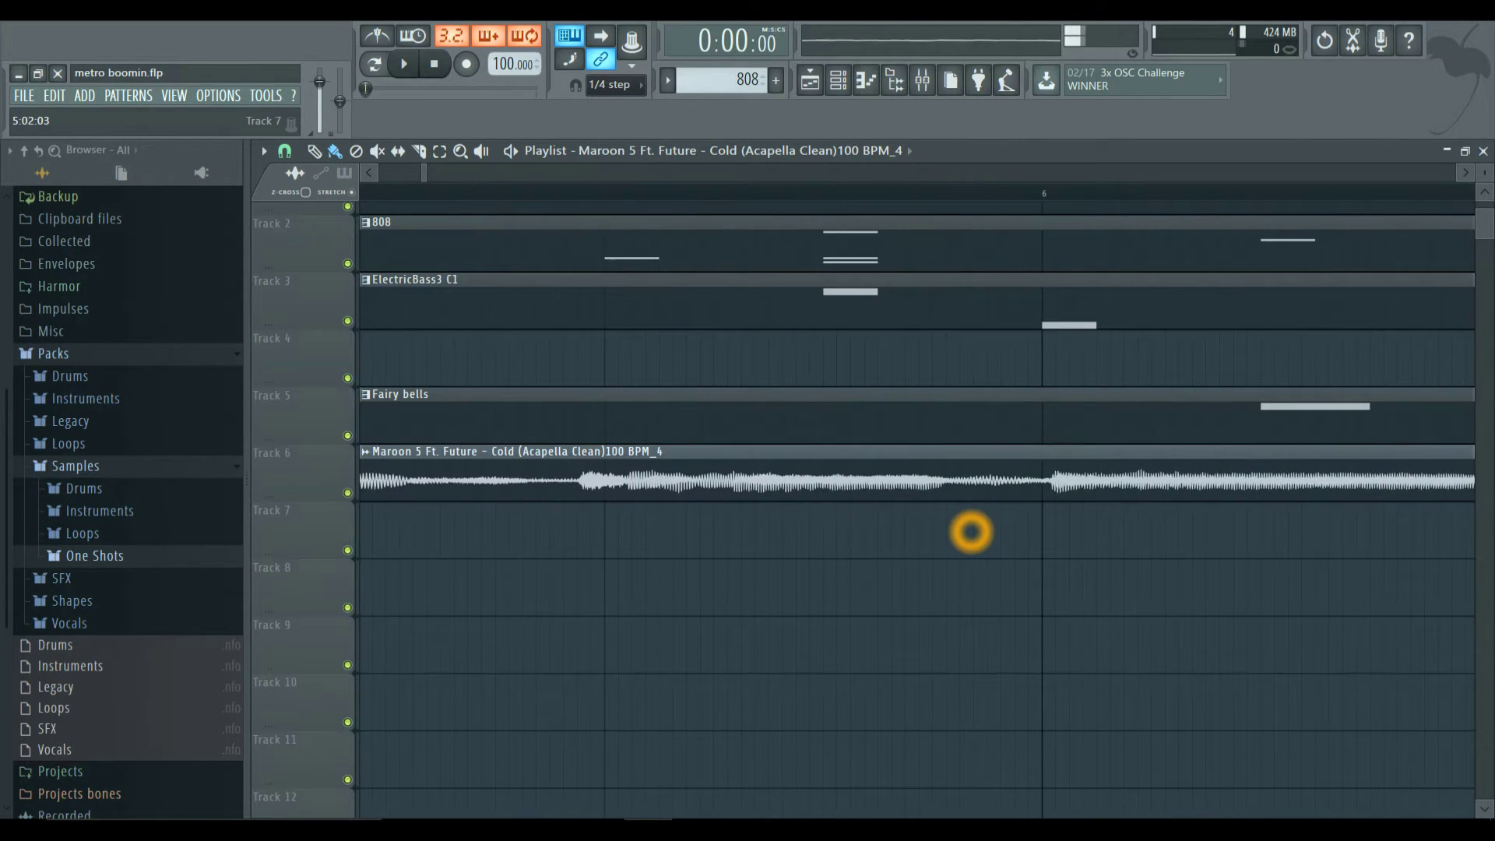
pyautogui.hscroll(1, 924, 526)
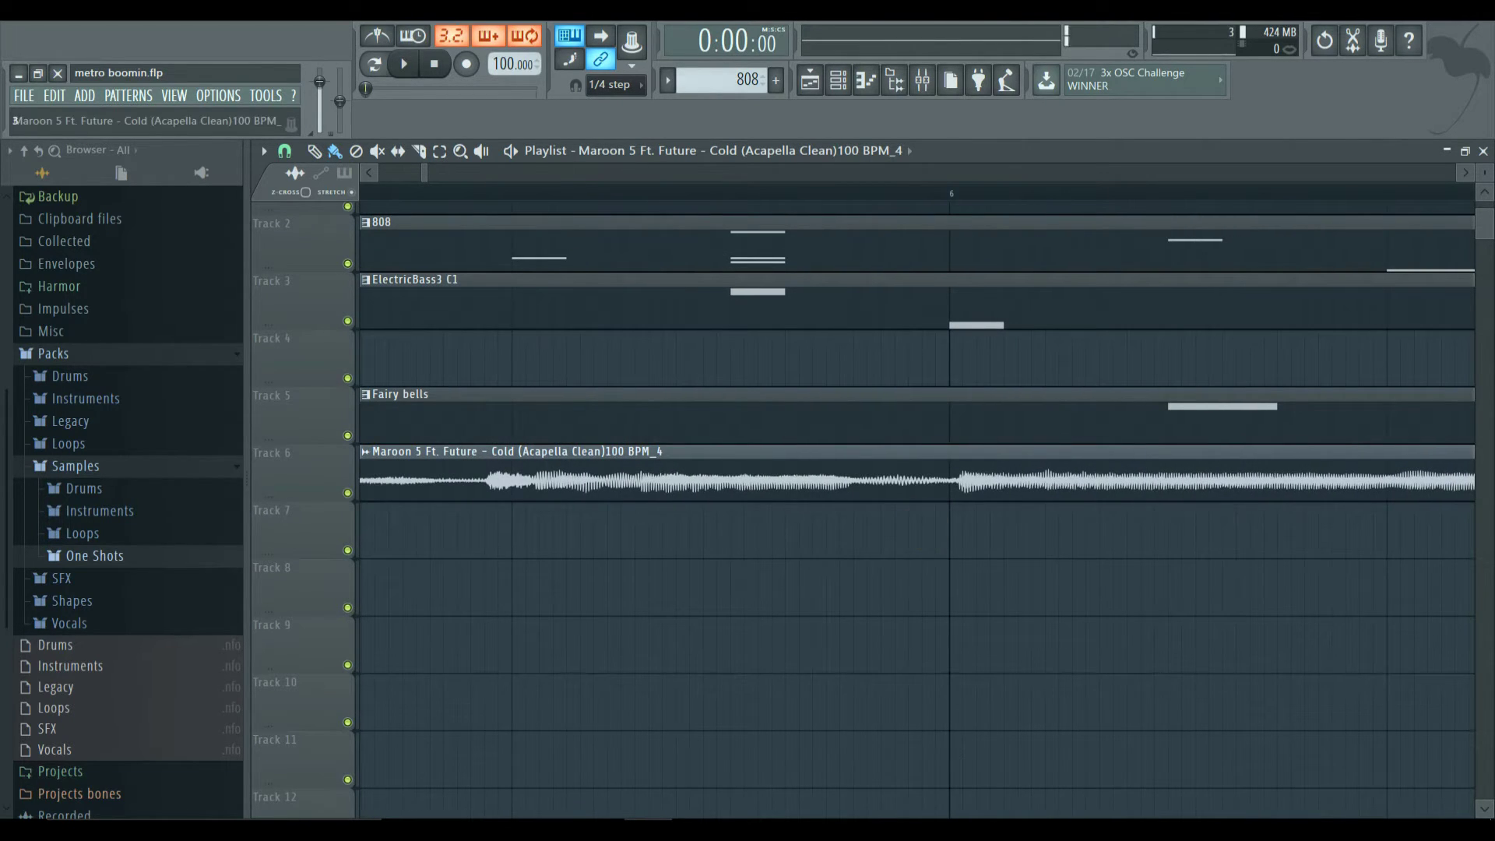
pyautogui.rightClick(1041, 494)
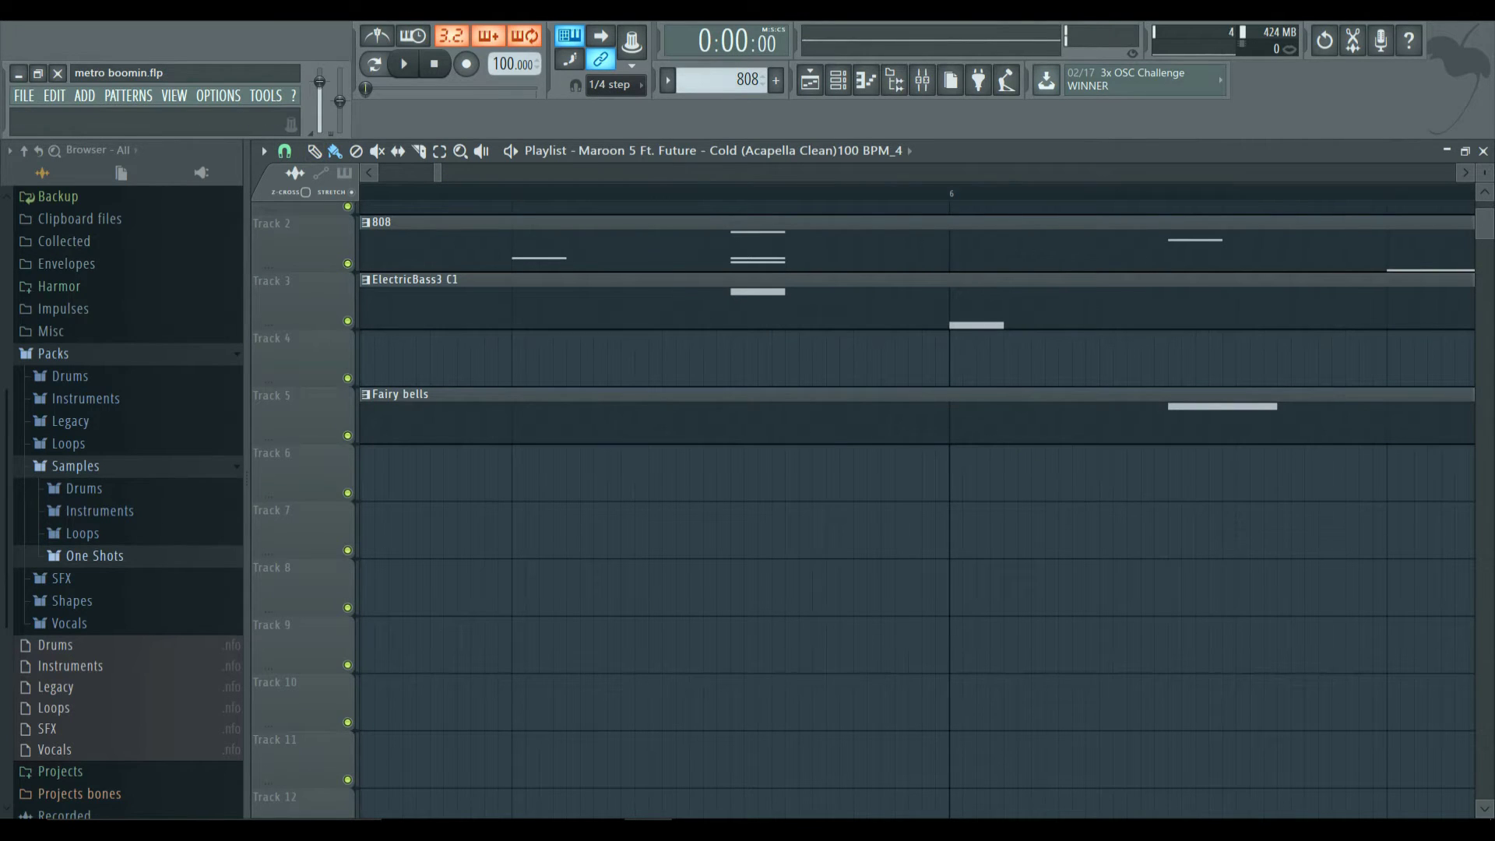
pyautogui.click(53, 95)
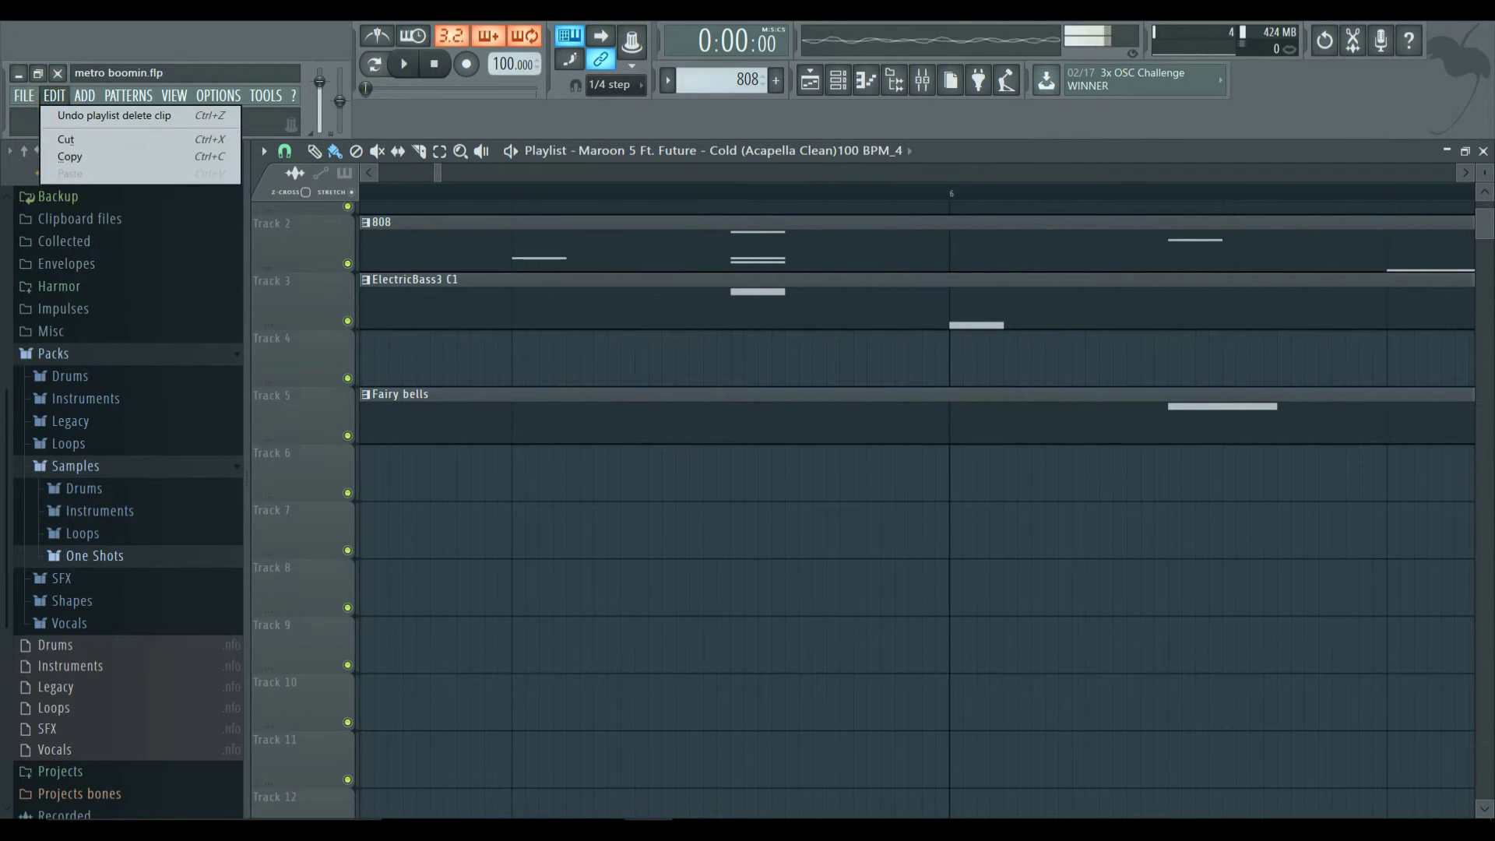
pyautogui.click(115, 116)
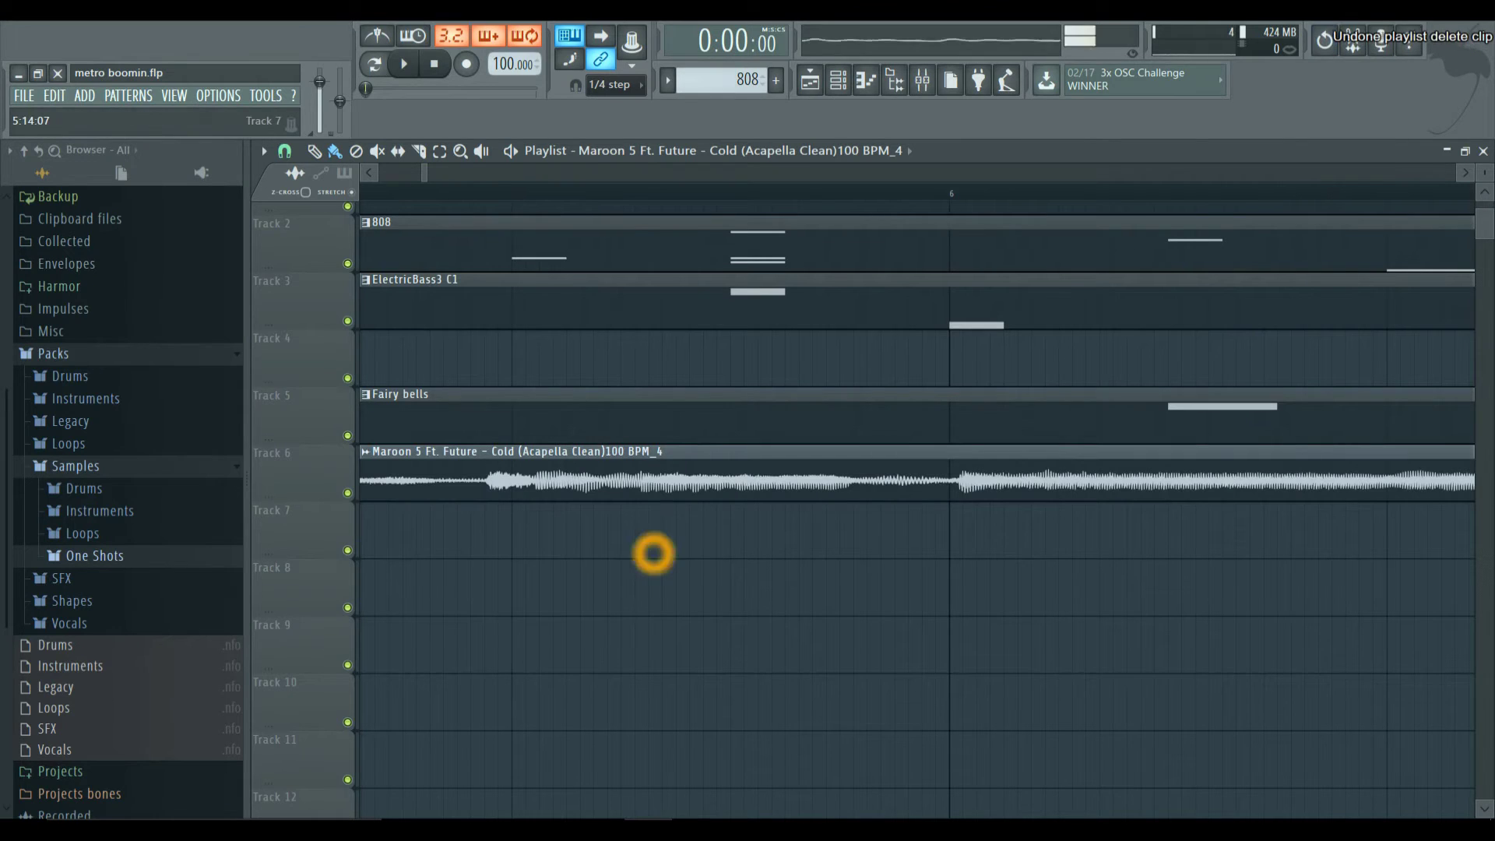
# Set playlist snapping to Line and slice the acapella clip on Track 6 exactly at bar 6
pyautogui.moveTo(992, 481); pyautogui.dragTo(1065, 483)
pyautogui.scroll(-2, 1061, 483)
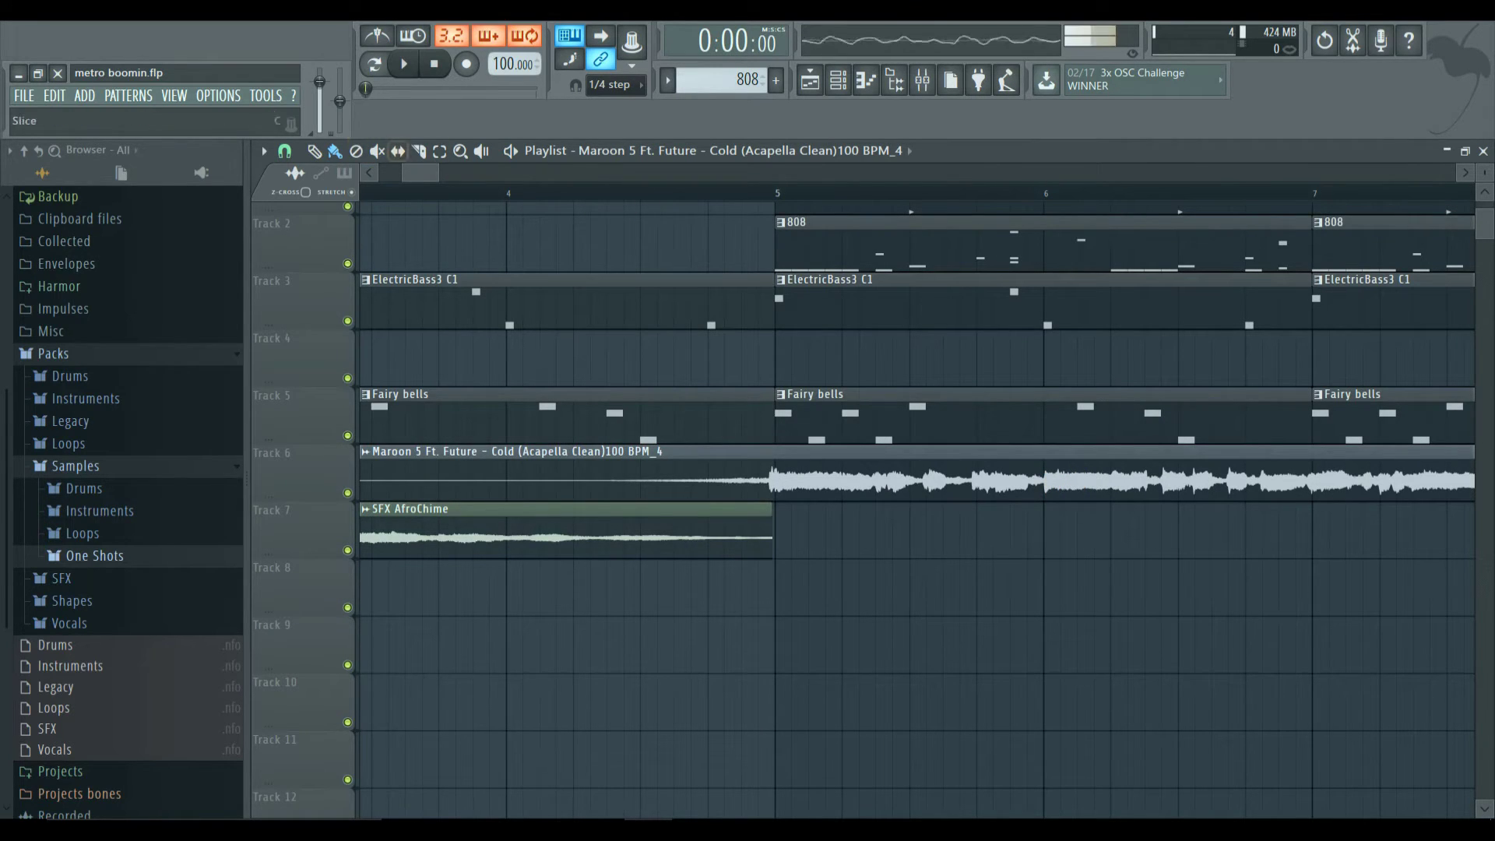
pyautogui.click(420, 152)
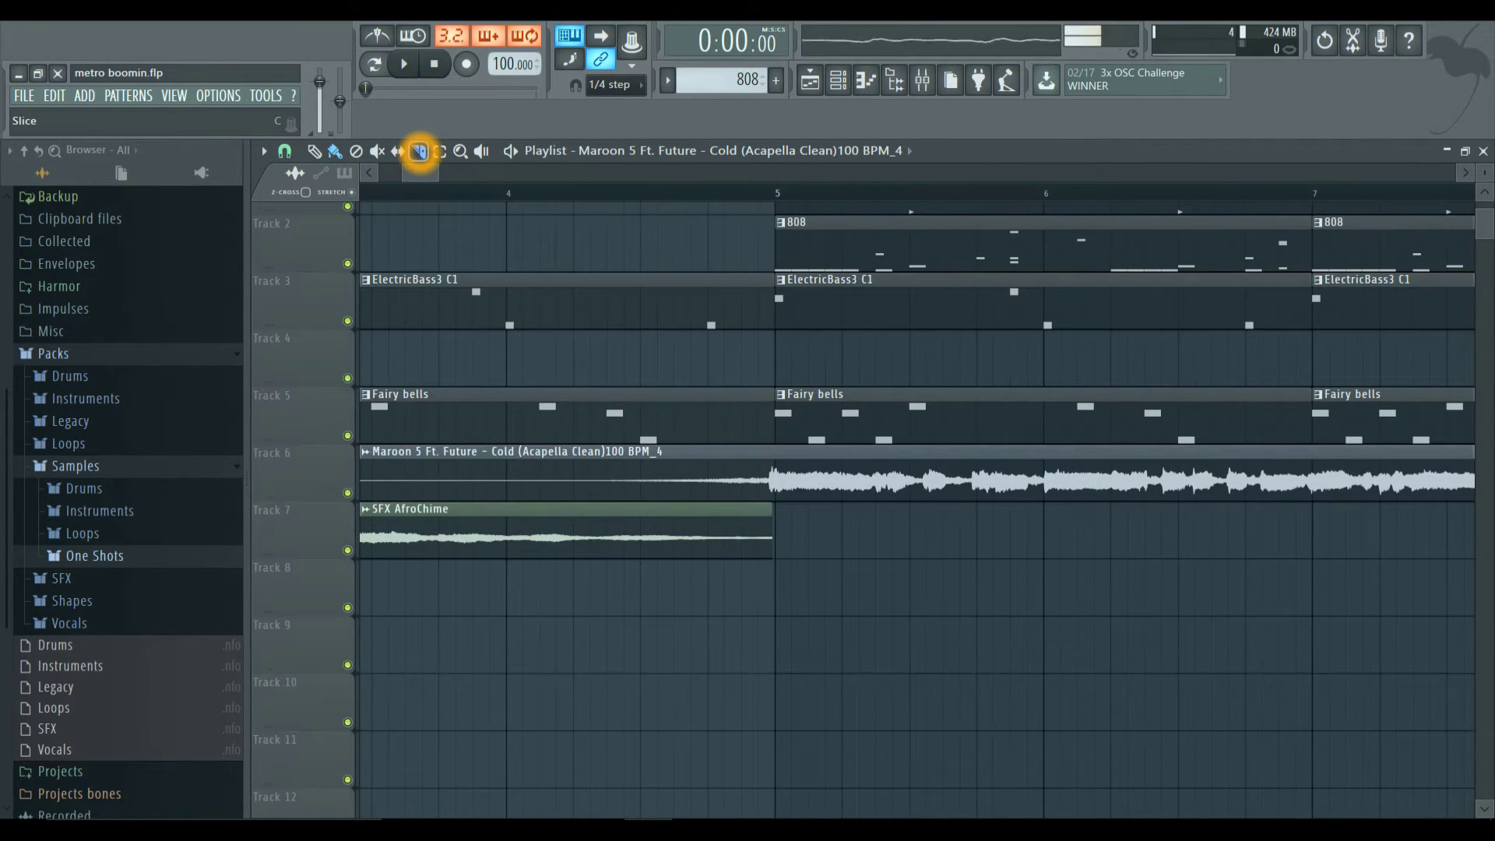
pyautogui.click(285, 151)
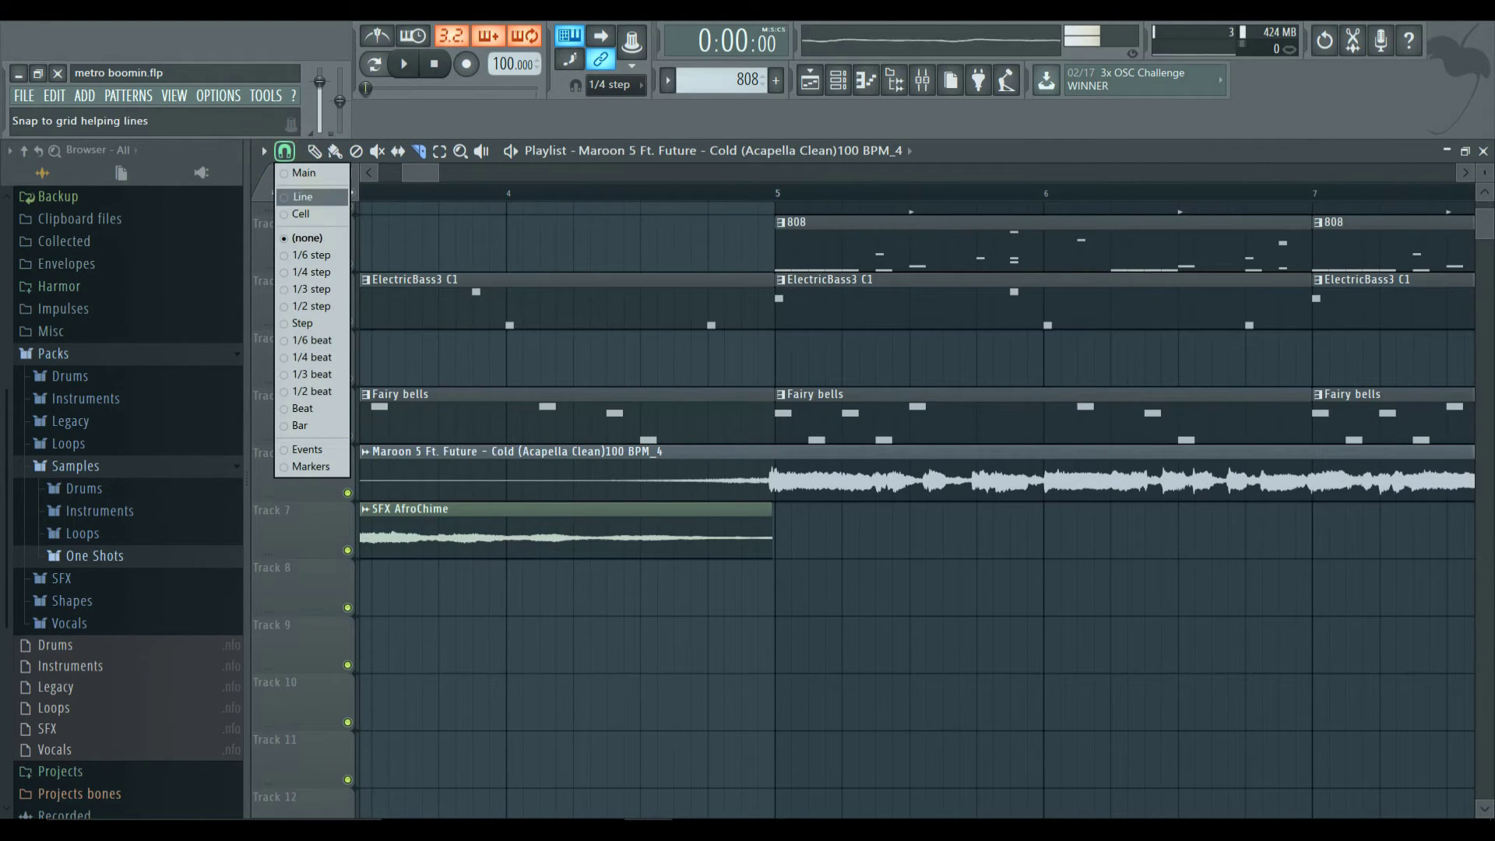
pyautogui.click(303, 197)
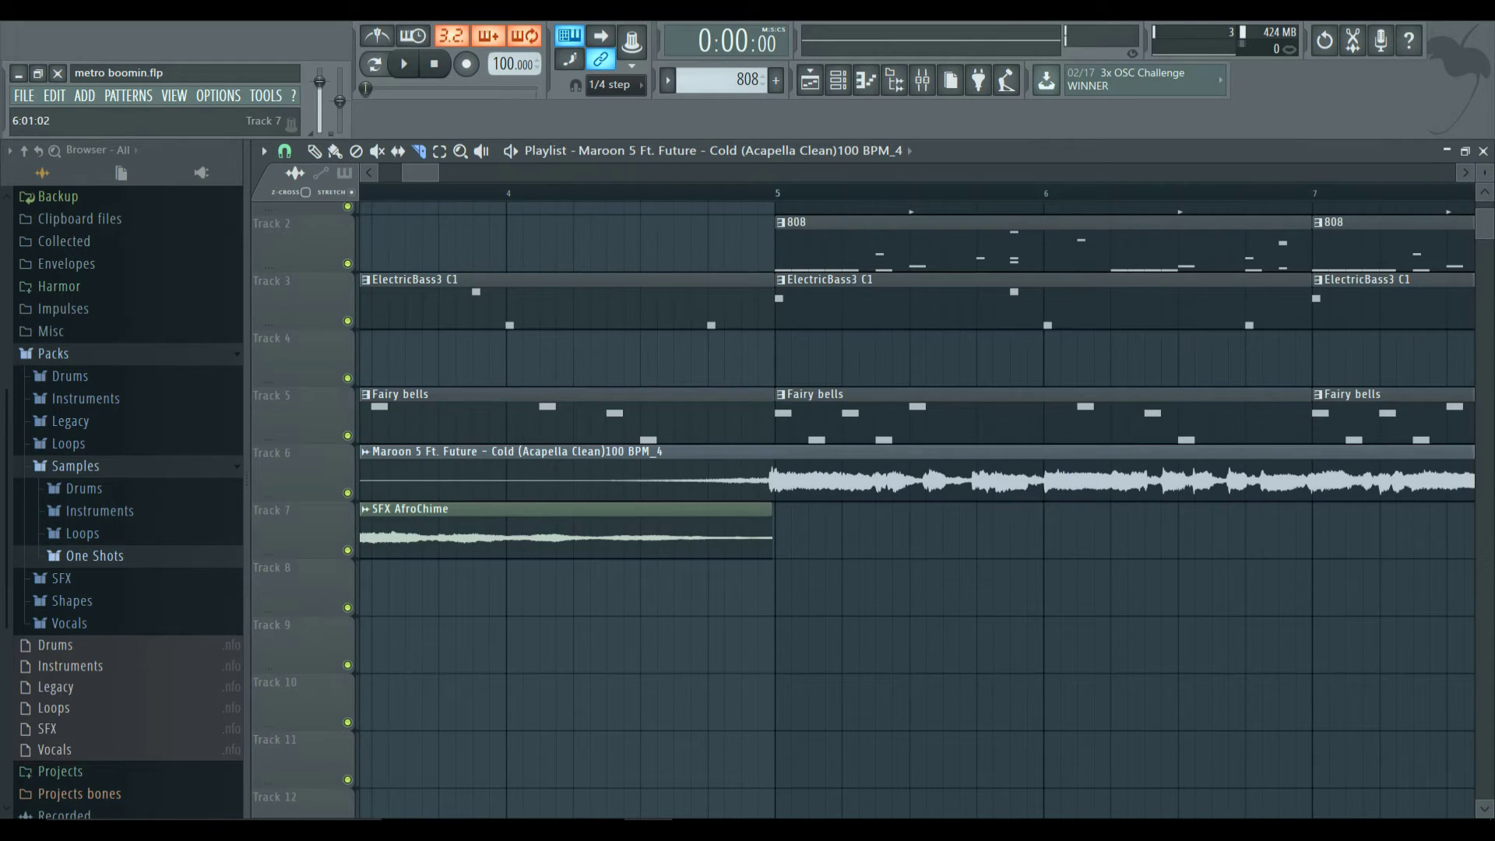
pyautogui.click(1045, 522)
pyautogui.click(1045, 462)
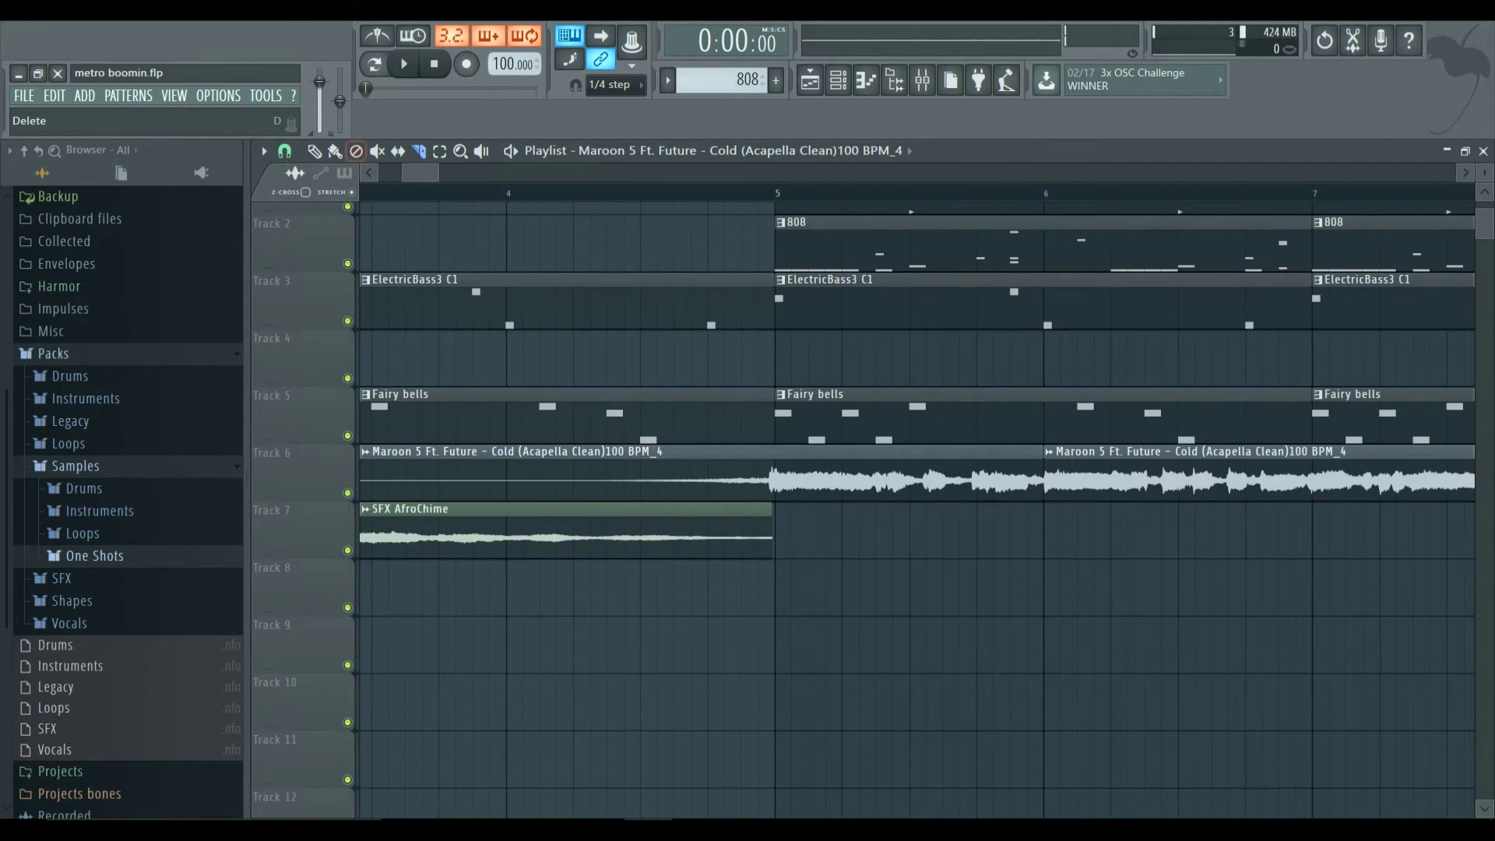
# Delete the part of the acapella that follows the cut at bar 6
pyautogui.click(336, 150)
pyautogui.click(1098, 483)
pyautogui.rightClick(1098, 482)
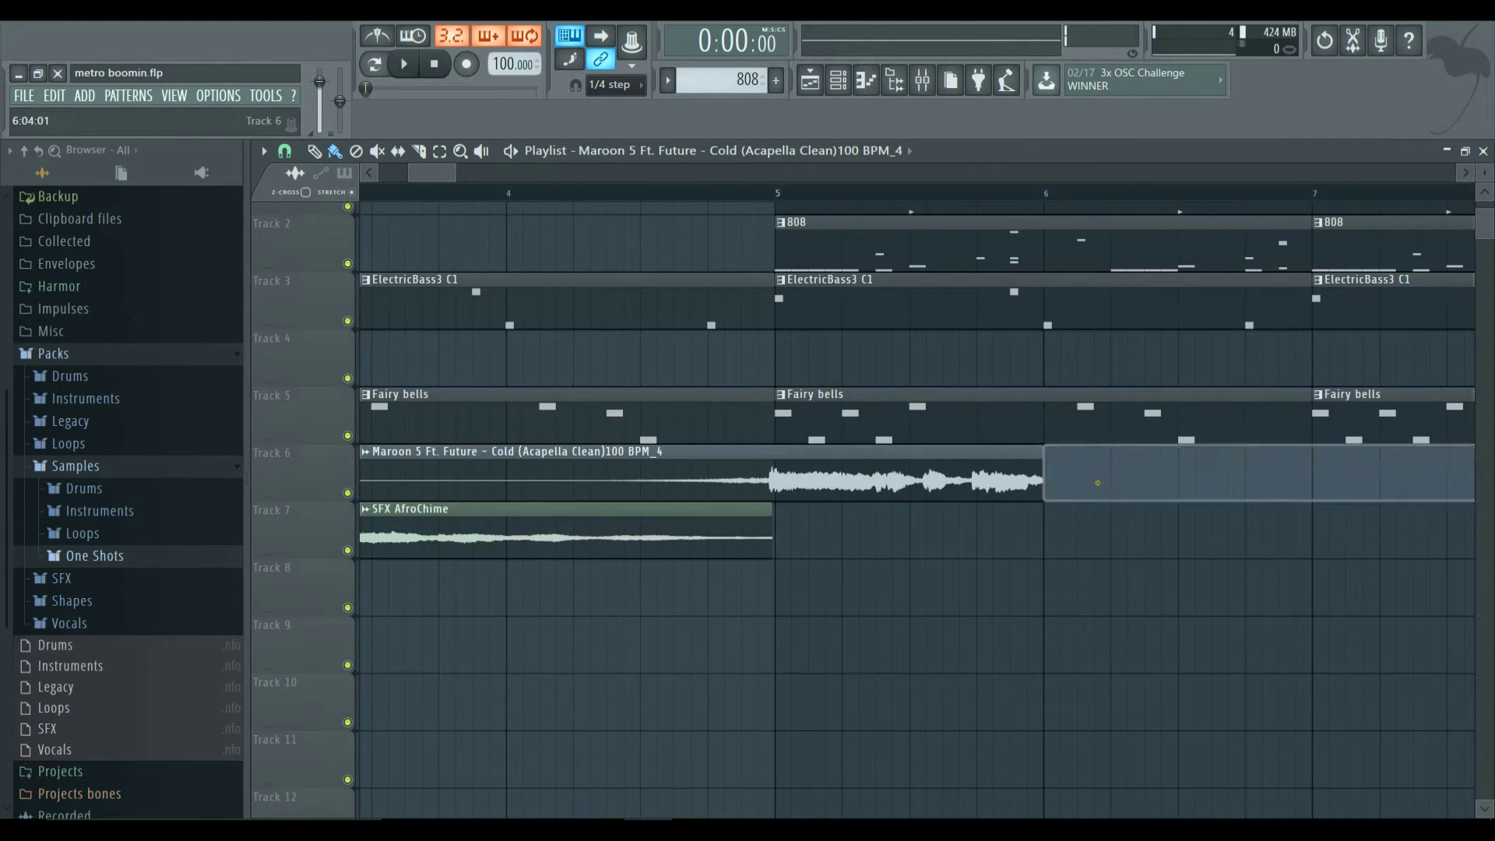
# Examine where the trimmed acapella clip ends in relation to the bar 6 line
pyautogui.scroll(5, 958, 483)
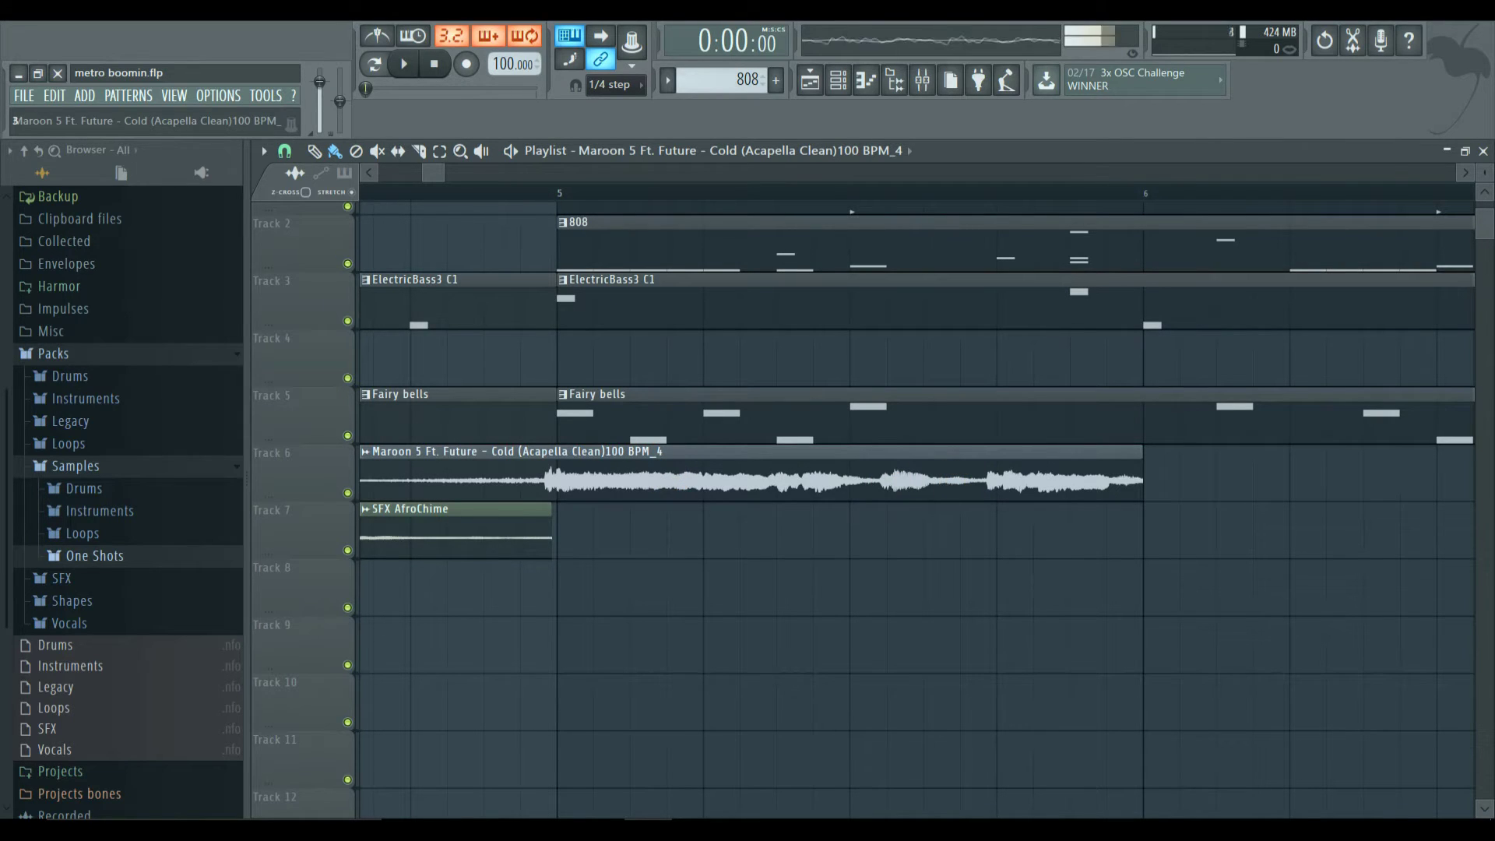
pyautogui.rightClick(1152, 542)
pyautogui.rightClick(1141, 516)
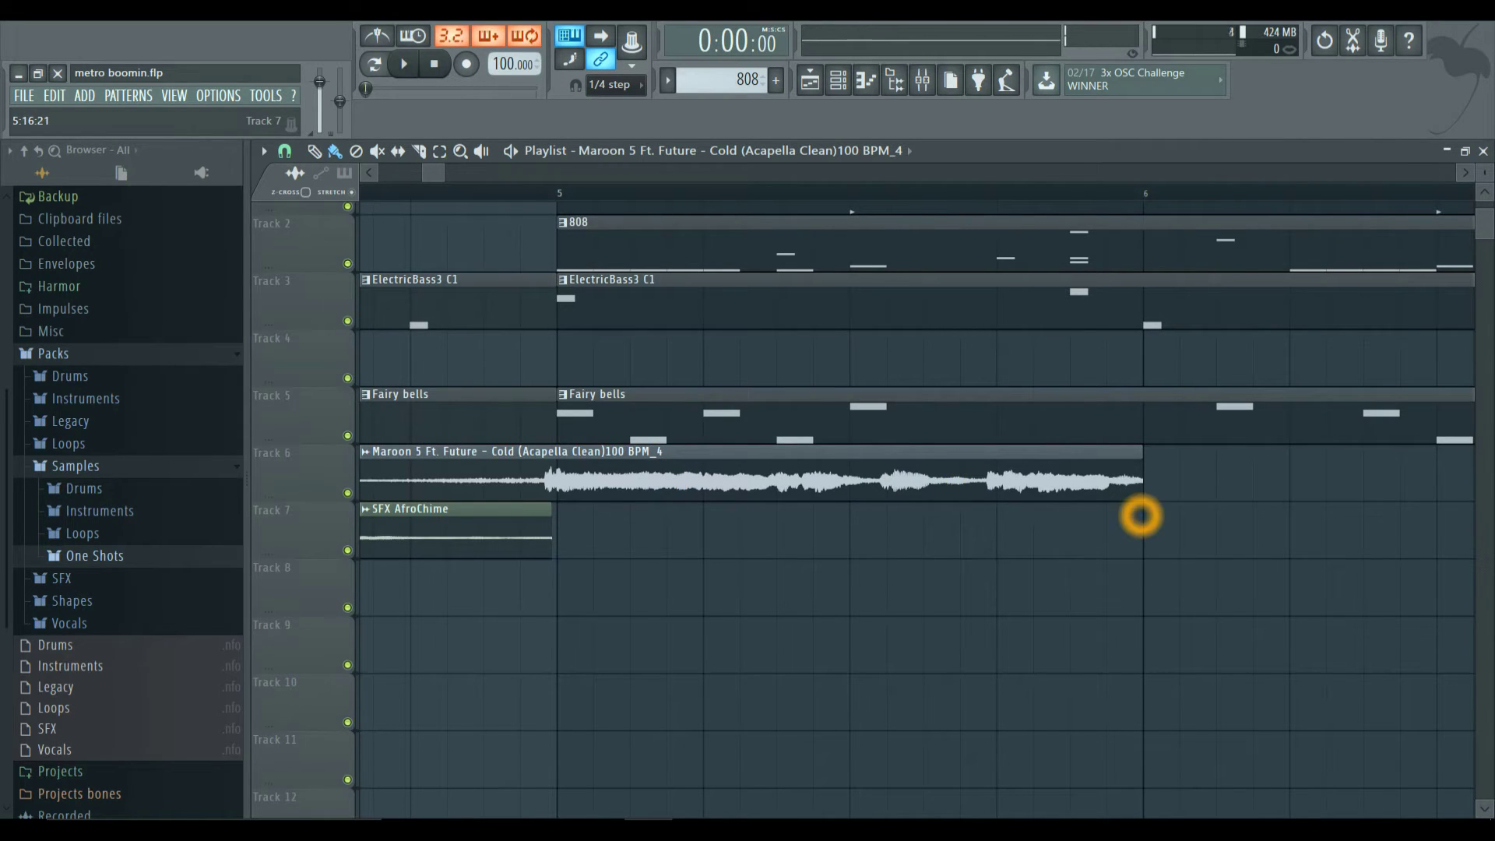
pyautogui.click(1139, 481)
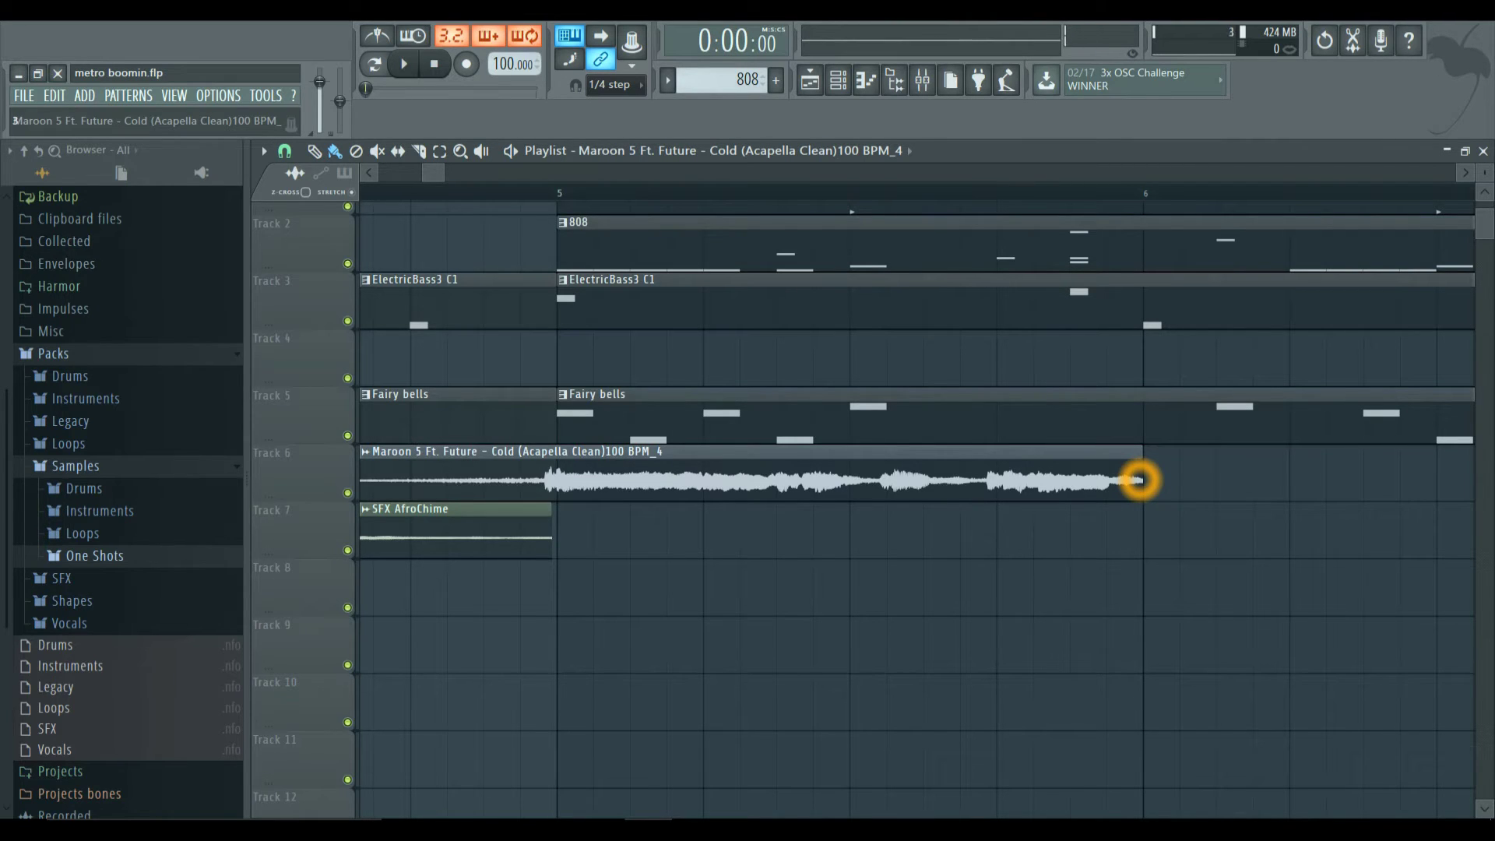
pyautogui.click(1122, 278)
pyautogui.click(1150, 196)
pyautogui.click(1144, 432)
pyautogui.click(672, 251)
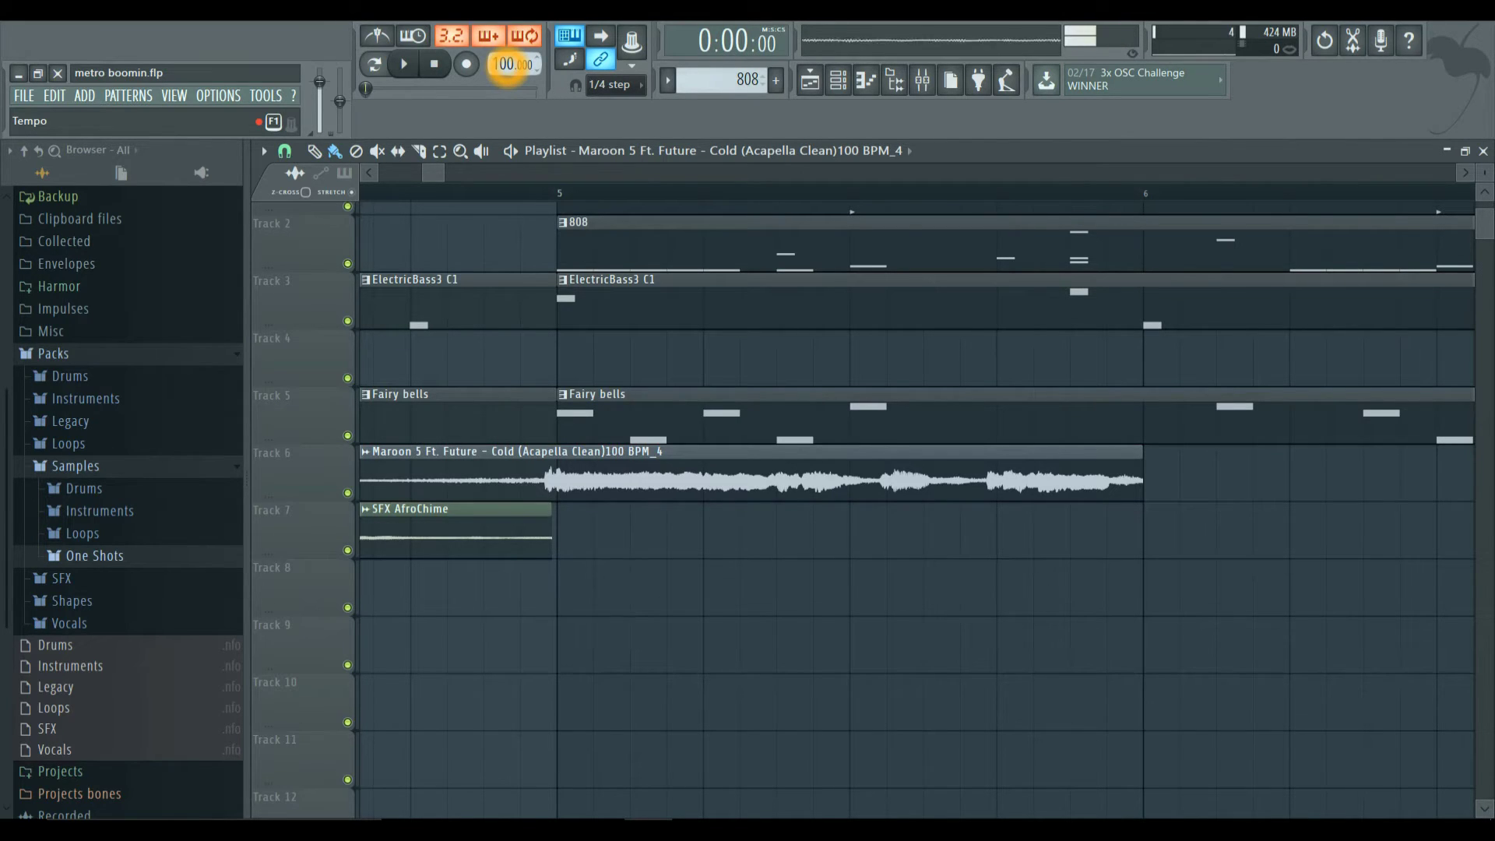
# Set the project tempo to 115 BPM
pyautogui.moveTo(509, 64); pyautogui.dragTo(510, 786)
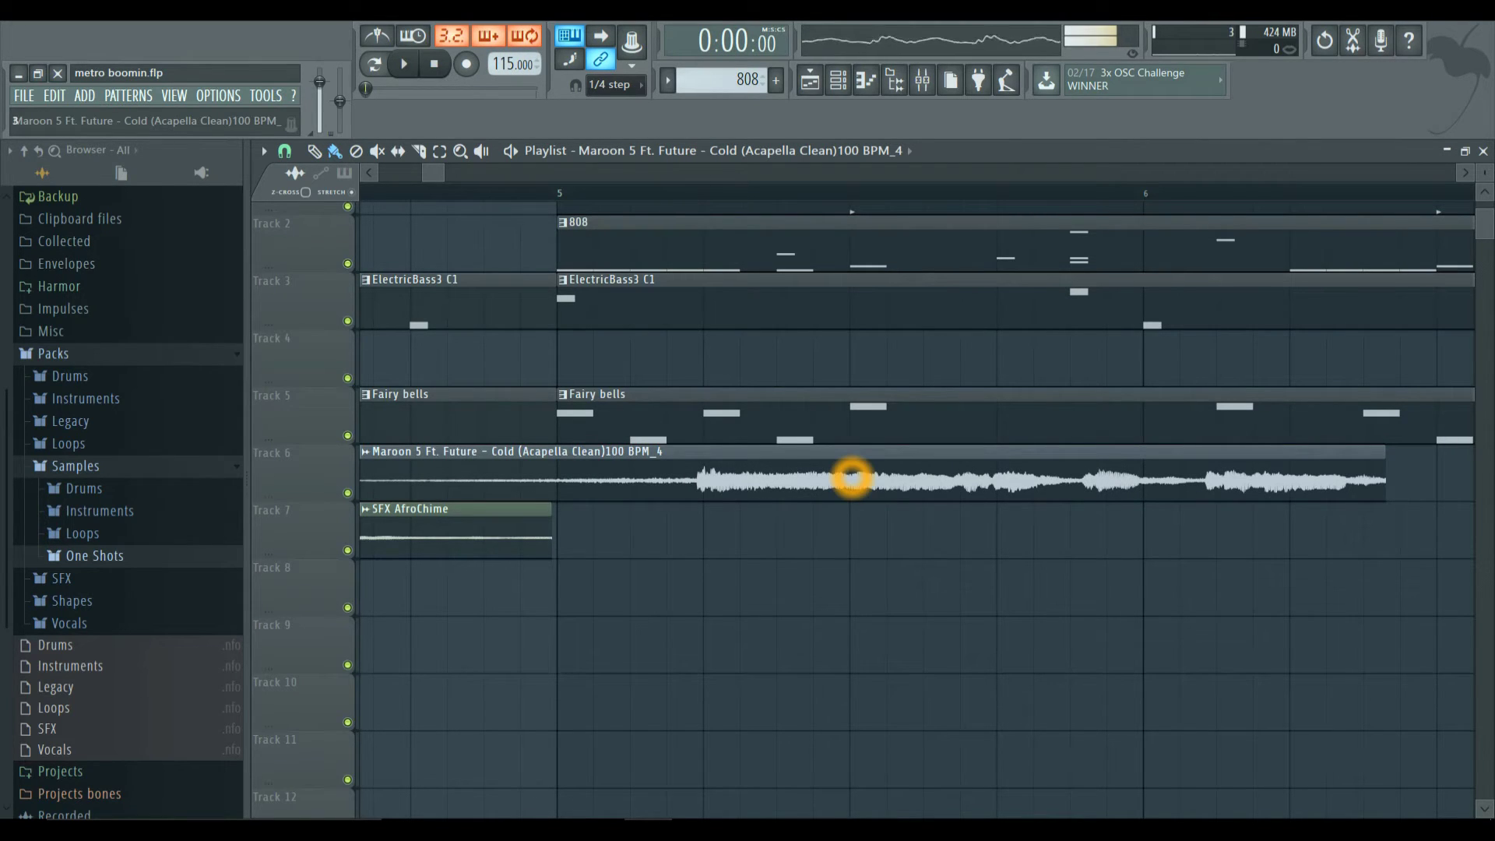
pyautogui.moveTo(852, 477); pyautogui.dragTo(999, 467)
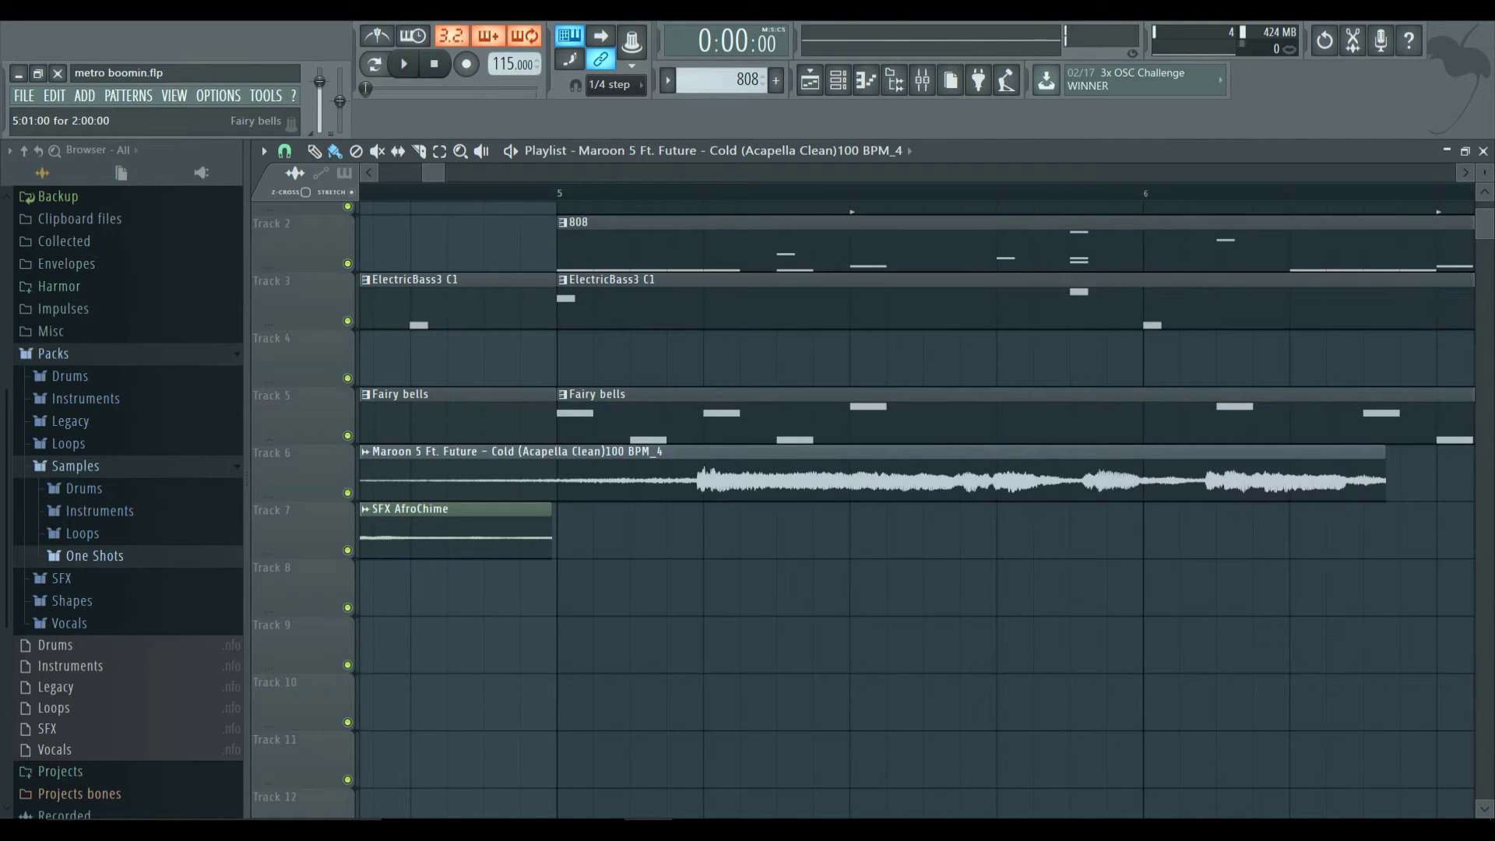
# Turn on stretching for resized audio clips and compress the acapella clip so its end falls just before bar 6
pyautogui.click(305, 192)
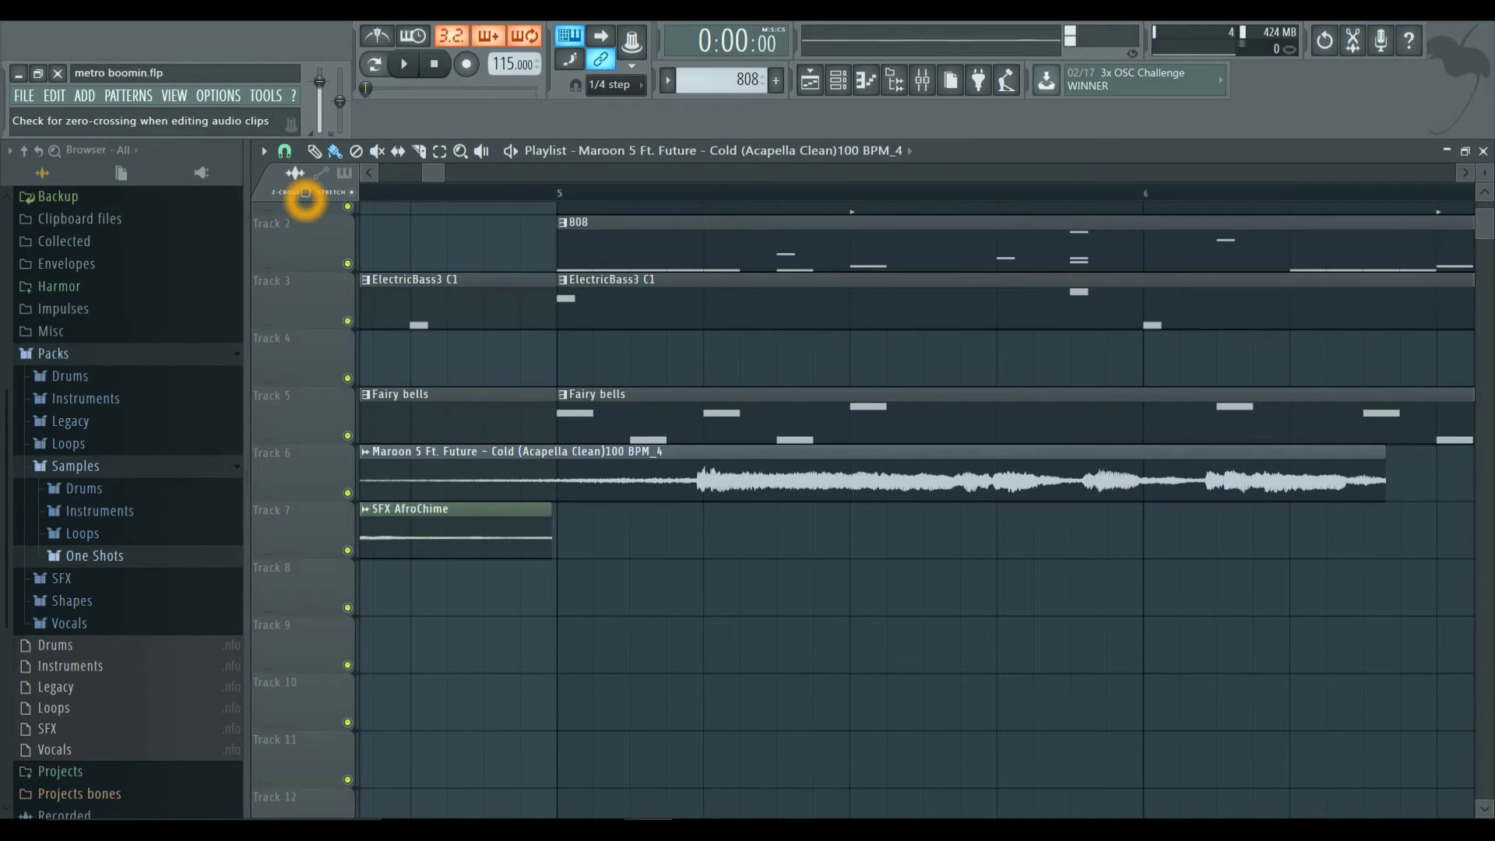
pyautogui.click(295, 172)
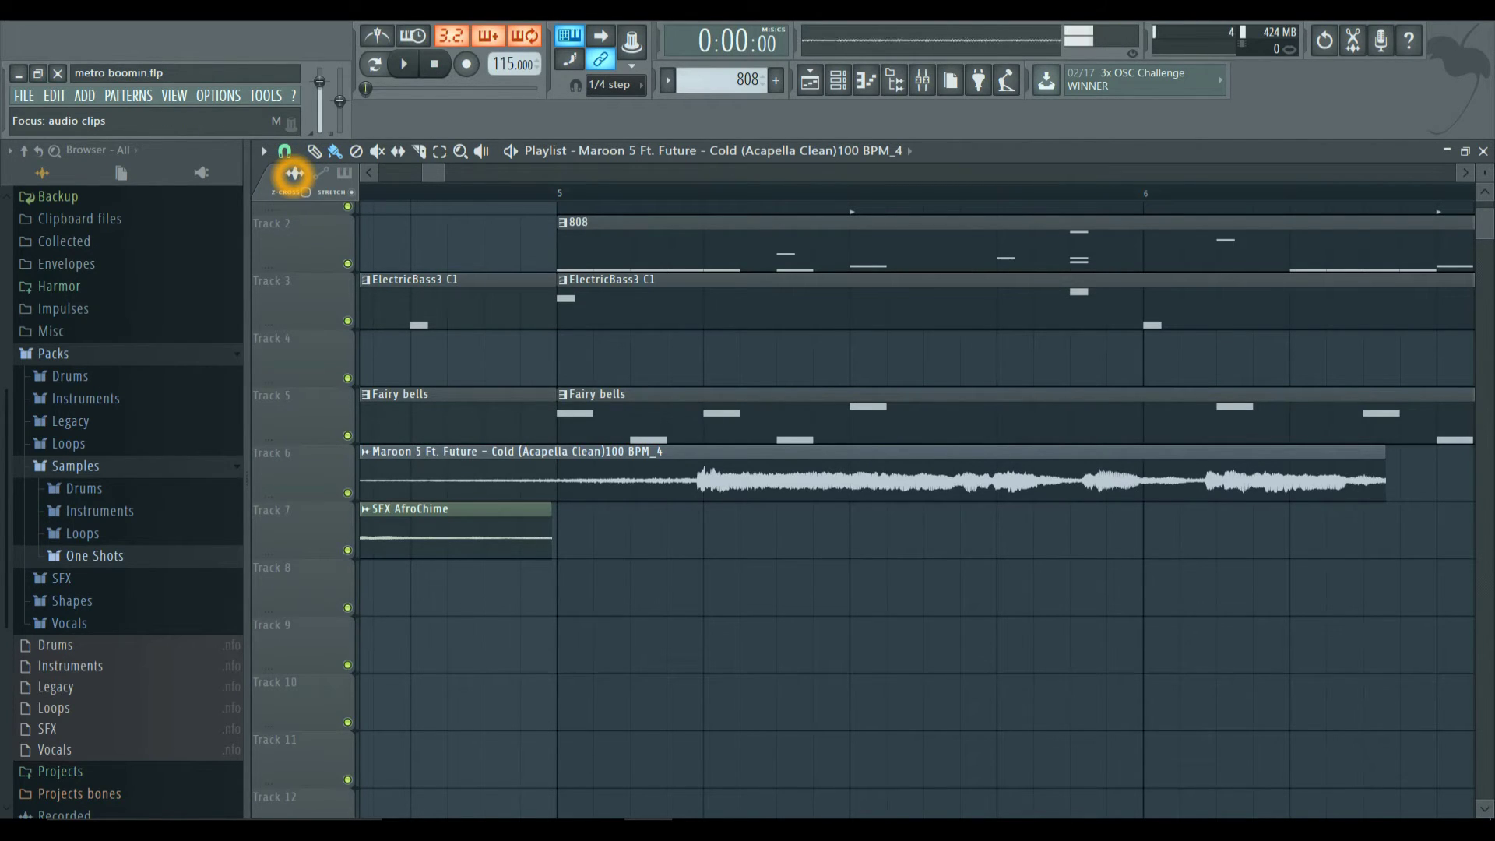
pyautogui.click(308, 192)
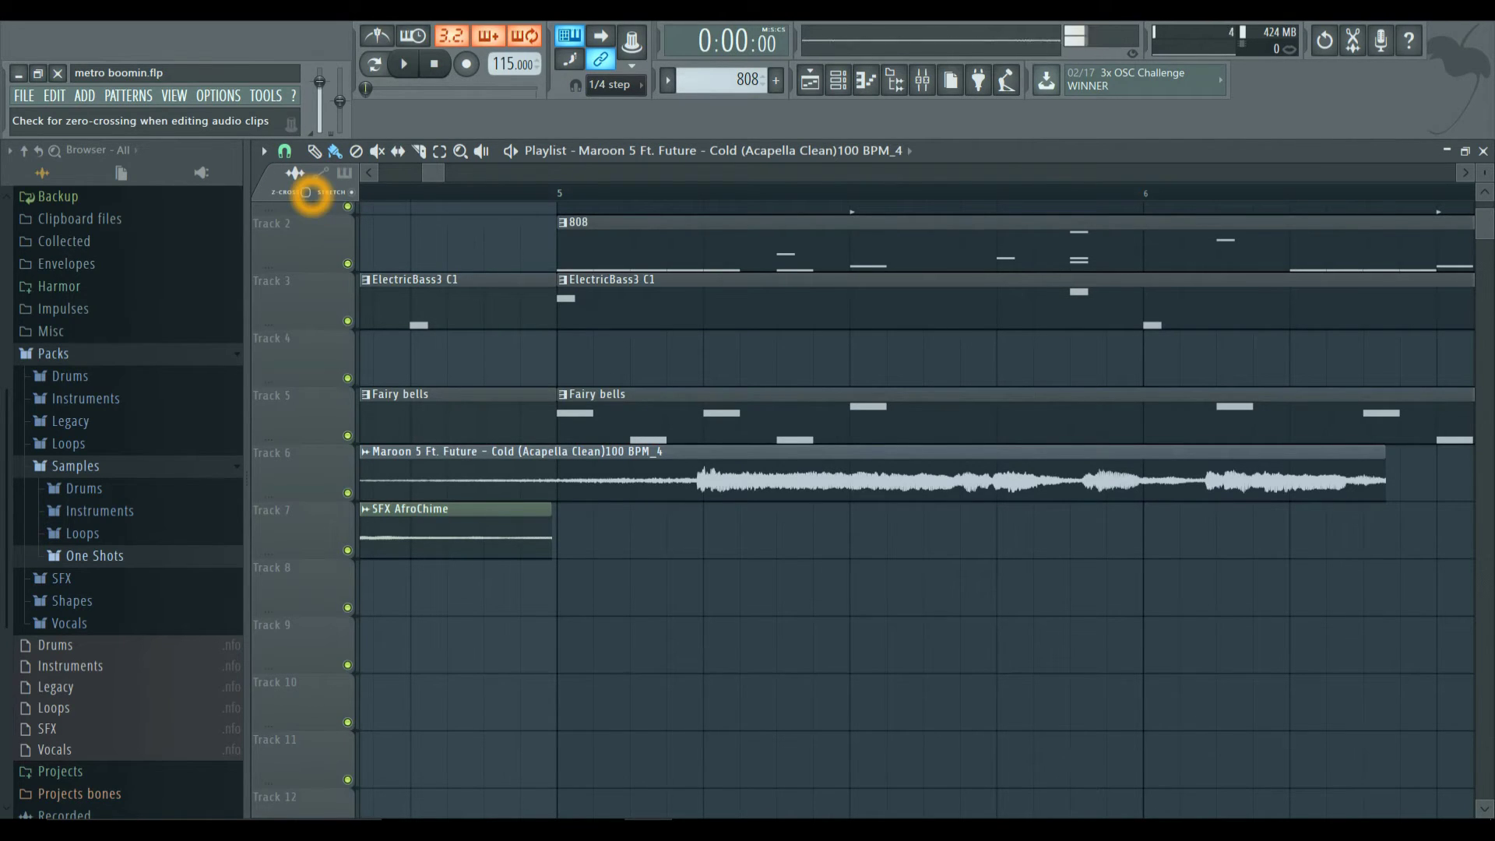
pyautogui.click(345, 195)
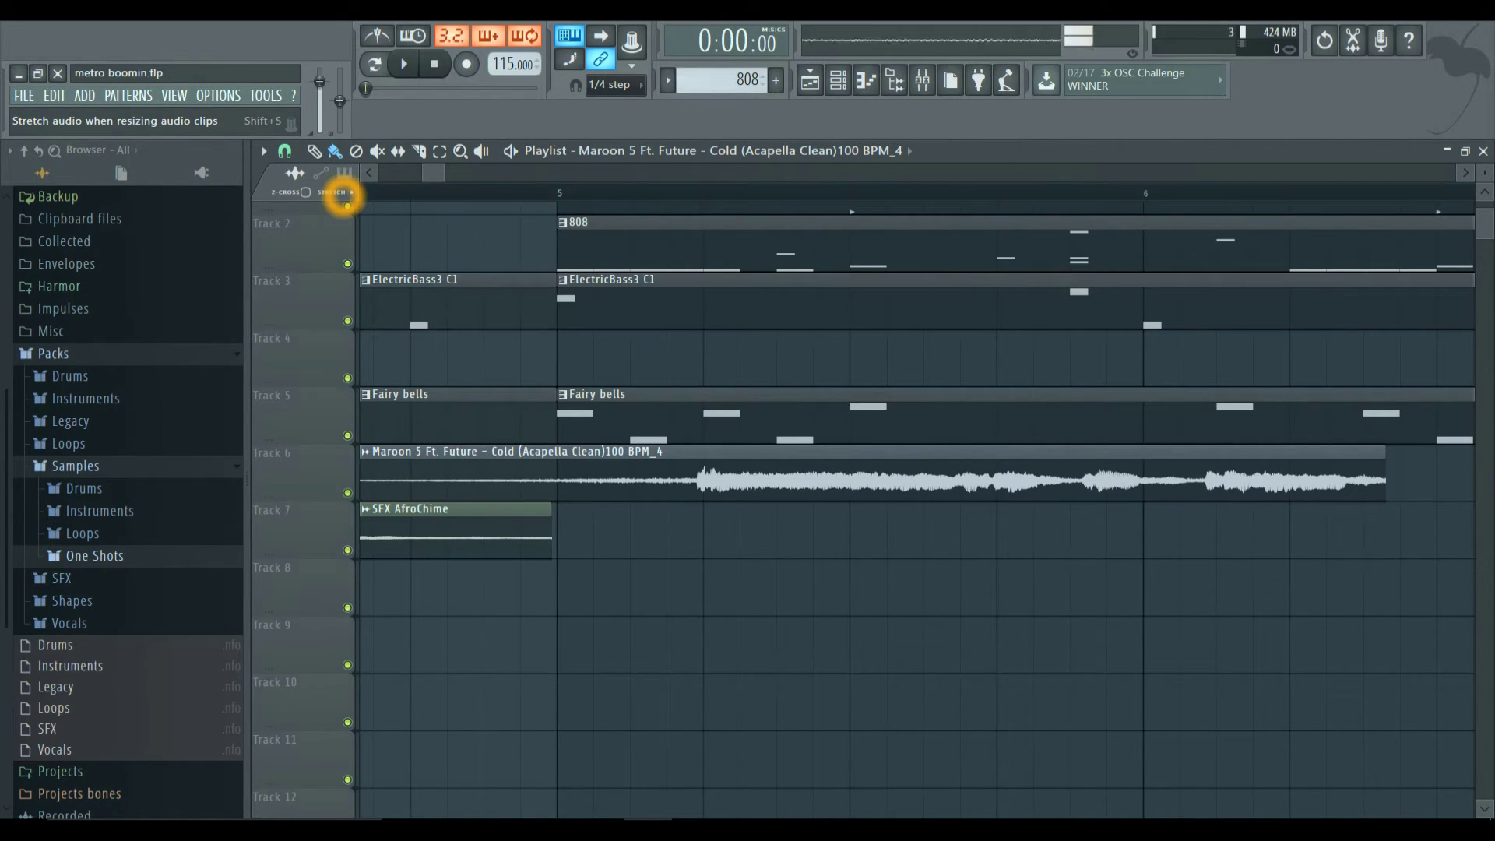
pyautogui.click(355, 192)
pyautogui.click(351, 191)
pyautogui.click(349, 191)
pyautogui.click(350, 192)
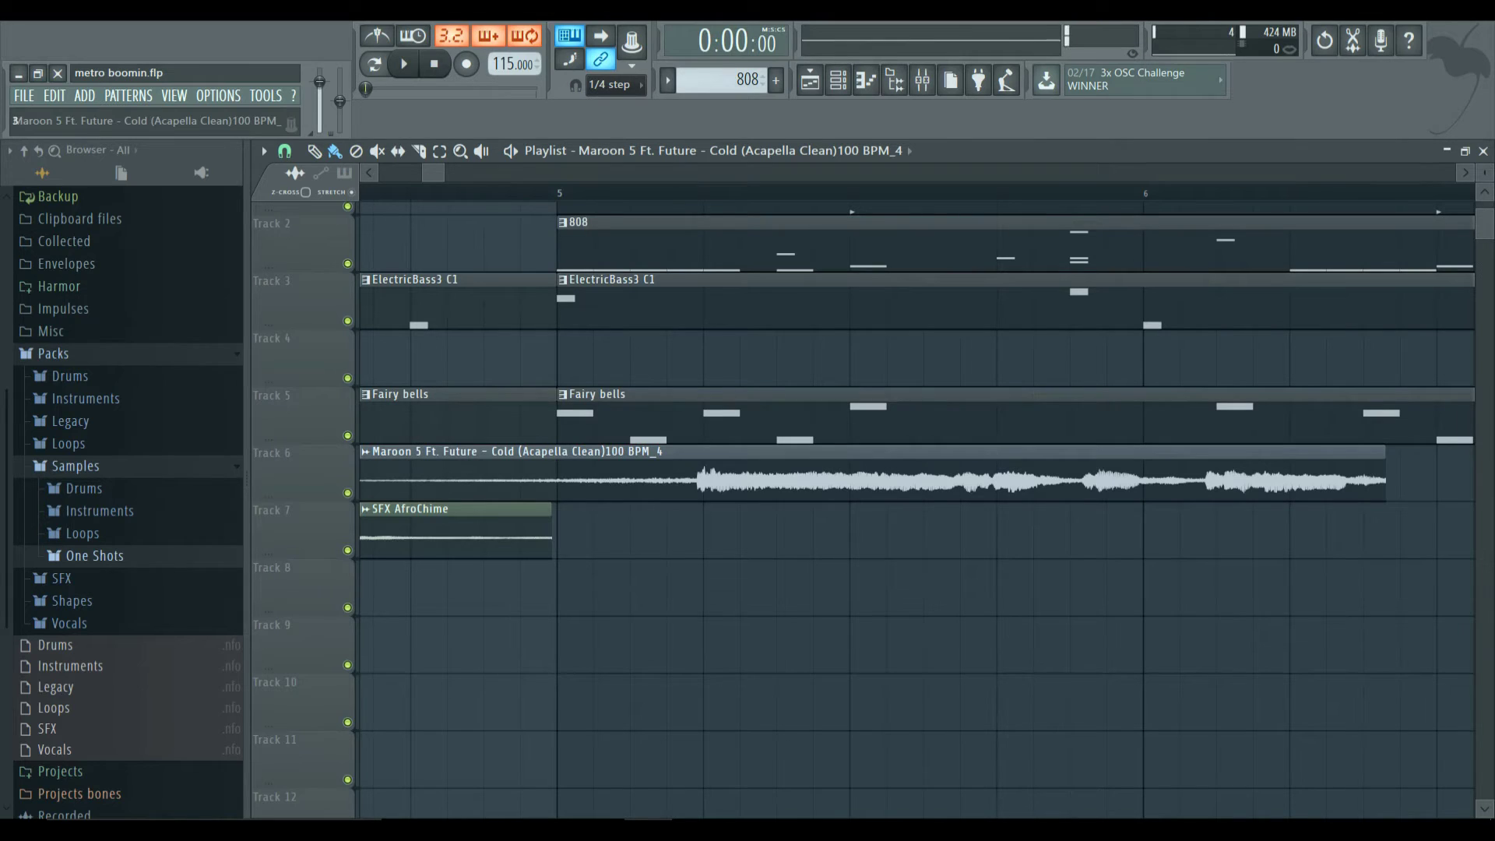
pyautogui.click(1384, 481)
pyautogui.moveTo(1384, 481); pyautogui.dragTo(1142, 474)
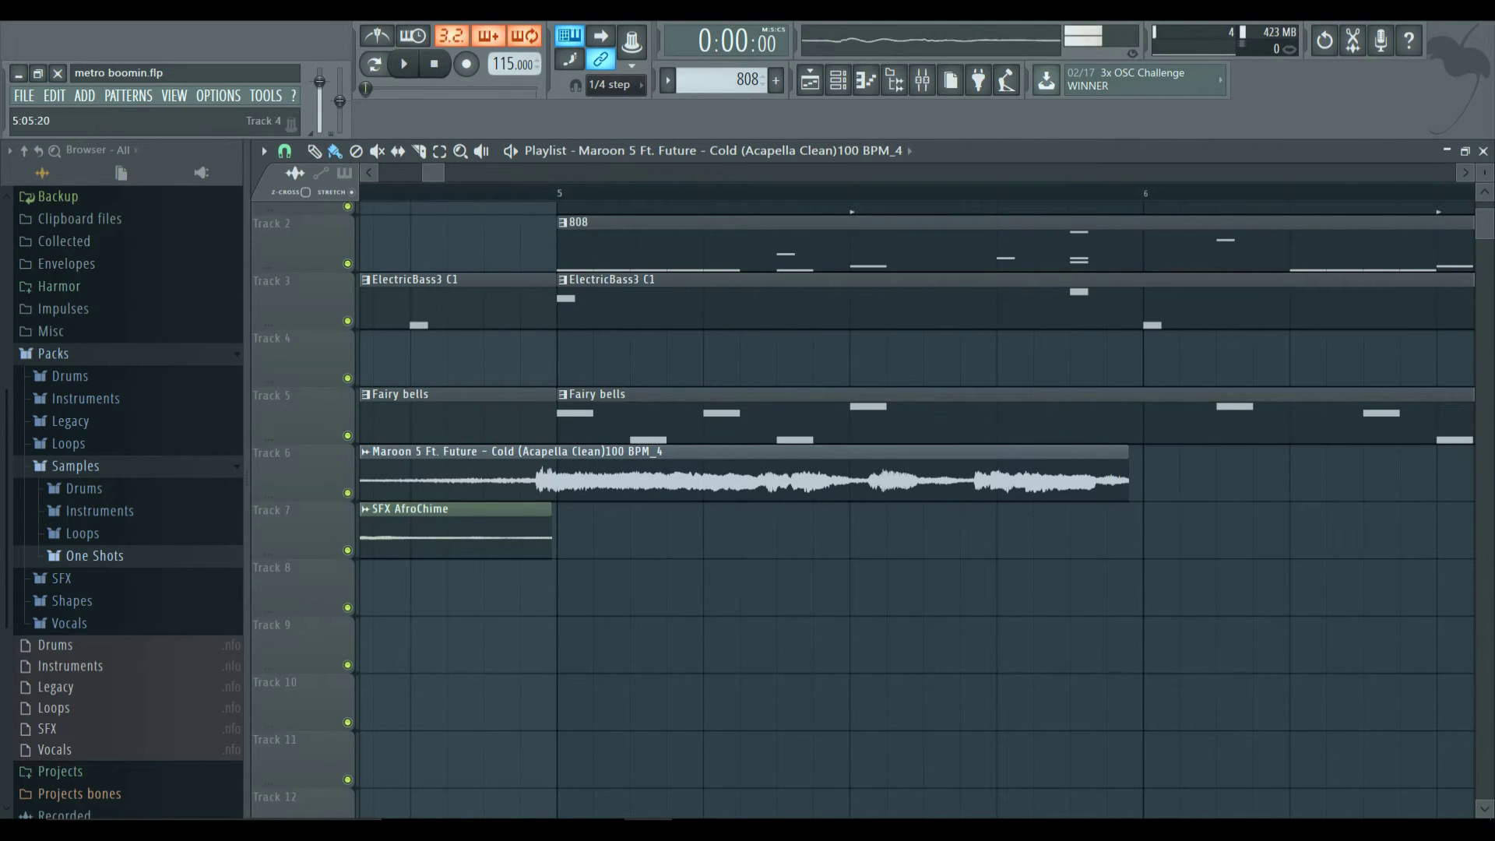
# Set the playlist snap to none and stretch the acapella clip until its end meets the bar 6 line
pyautogui.click(285, 150)
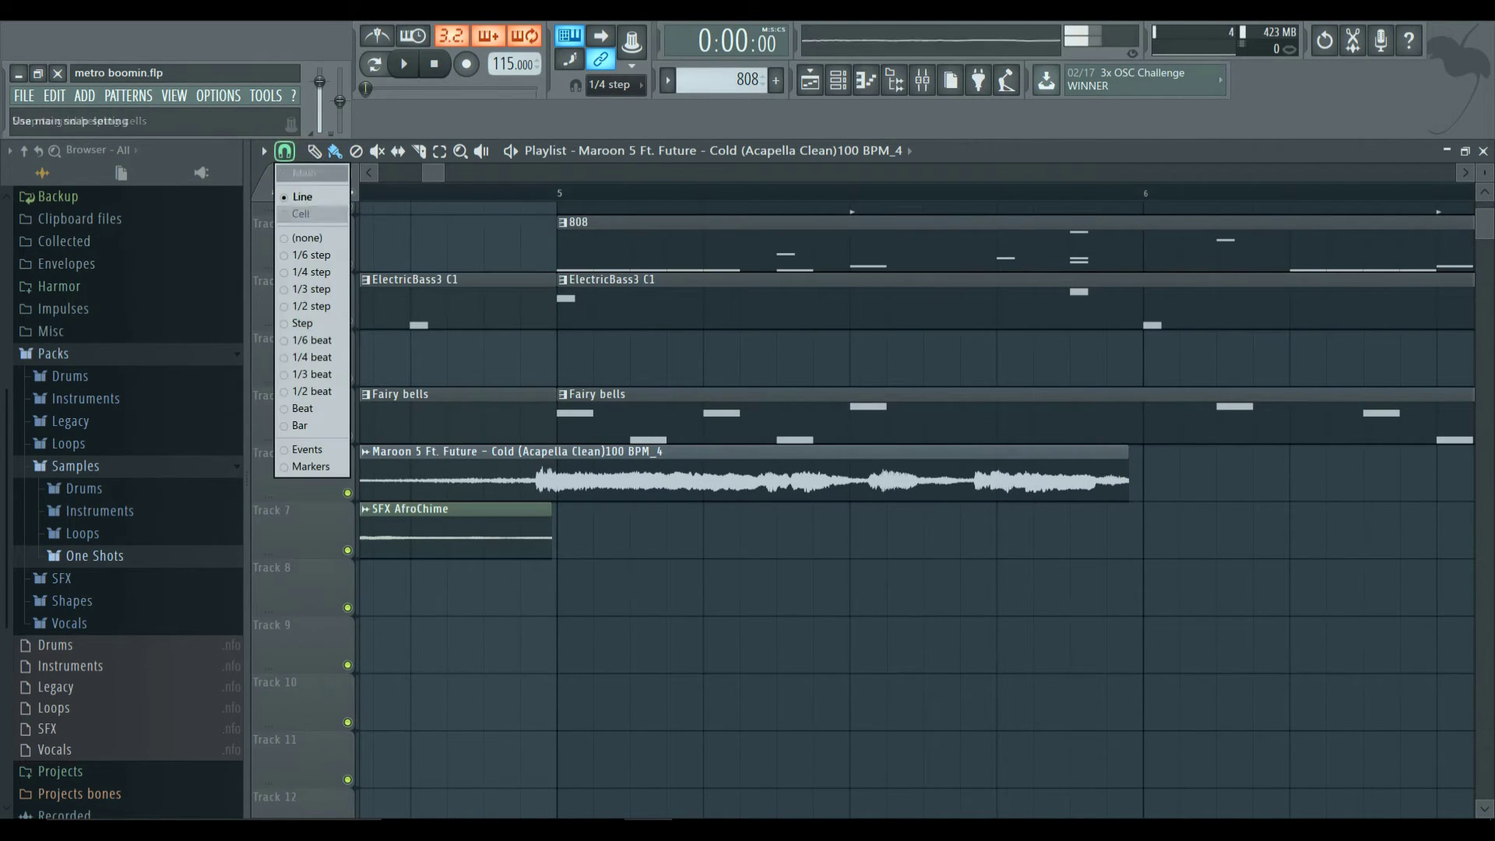
pyautogui.click(312, 237)
pyautogui.moveTo(1122, 494); pyautogui.dragTo(1224, 481)
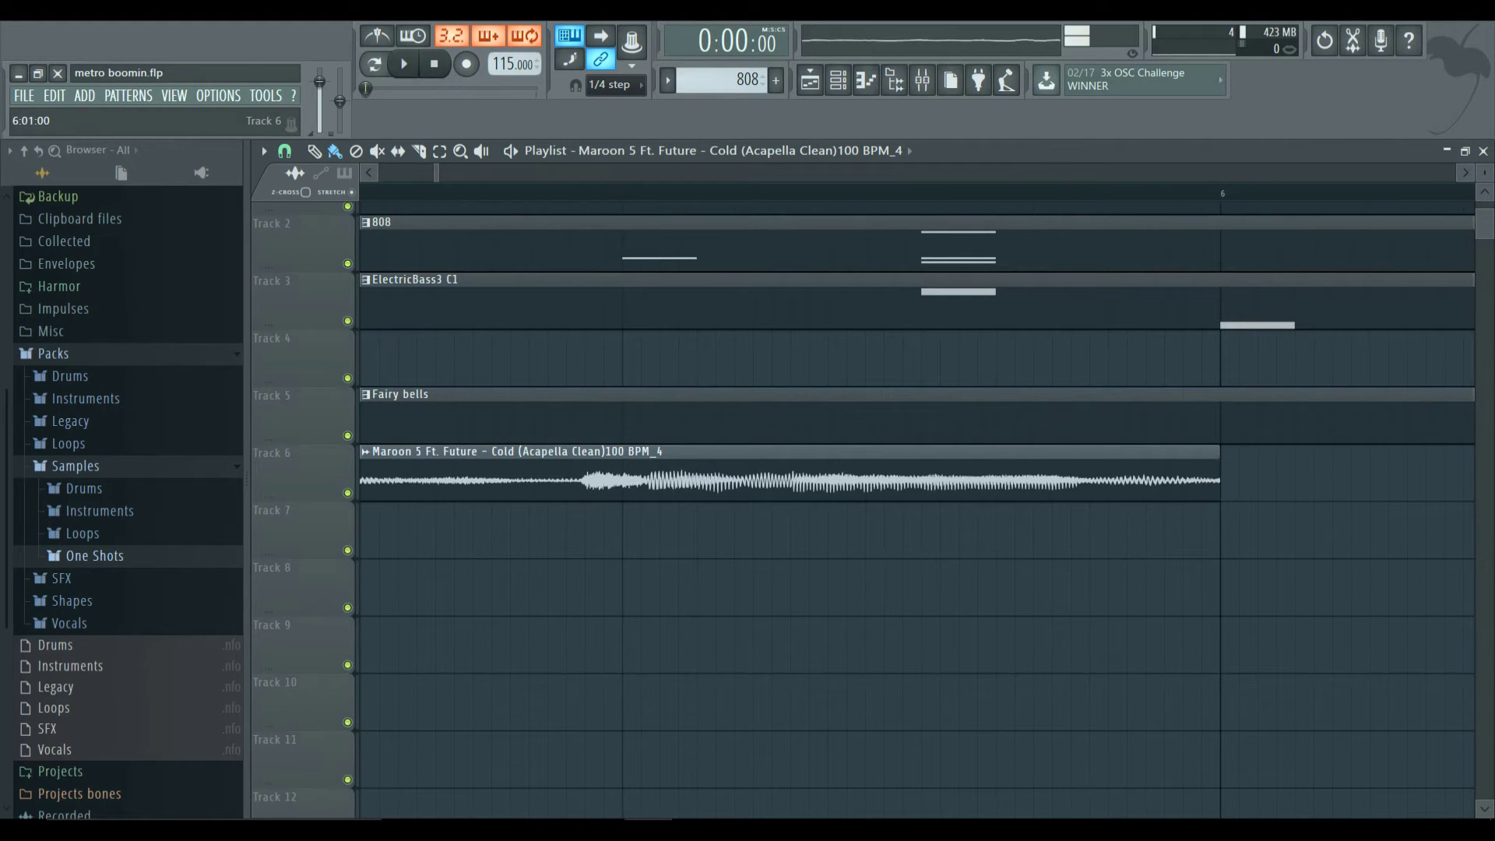
pyautogui.click(1220, 507)
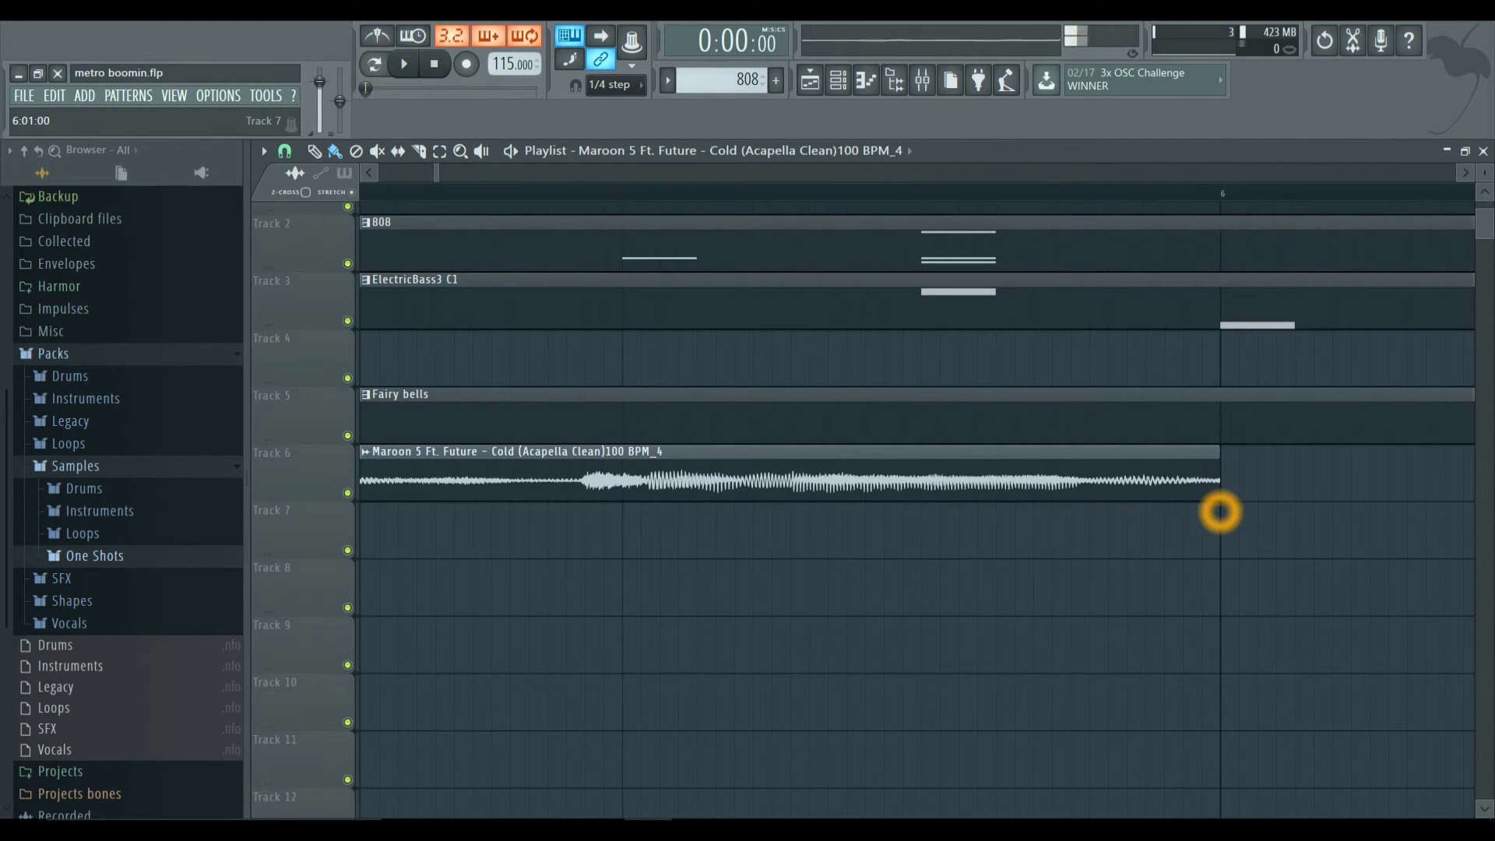
# Turn off clip stretching, extend the acapella clip past bar 8 and play it with the beat
pyautogui.scroll(-5, 1220, 507)
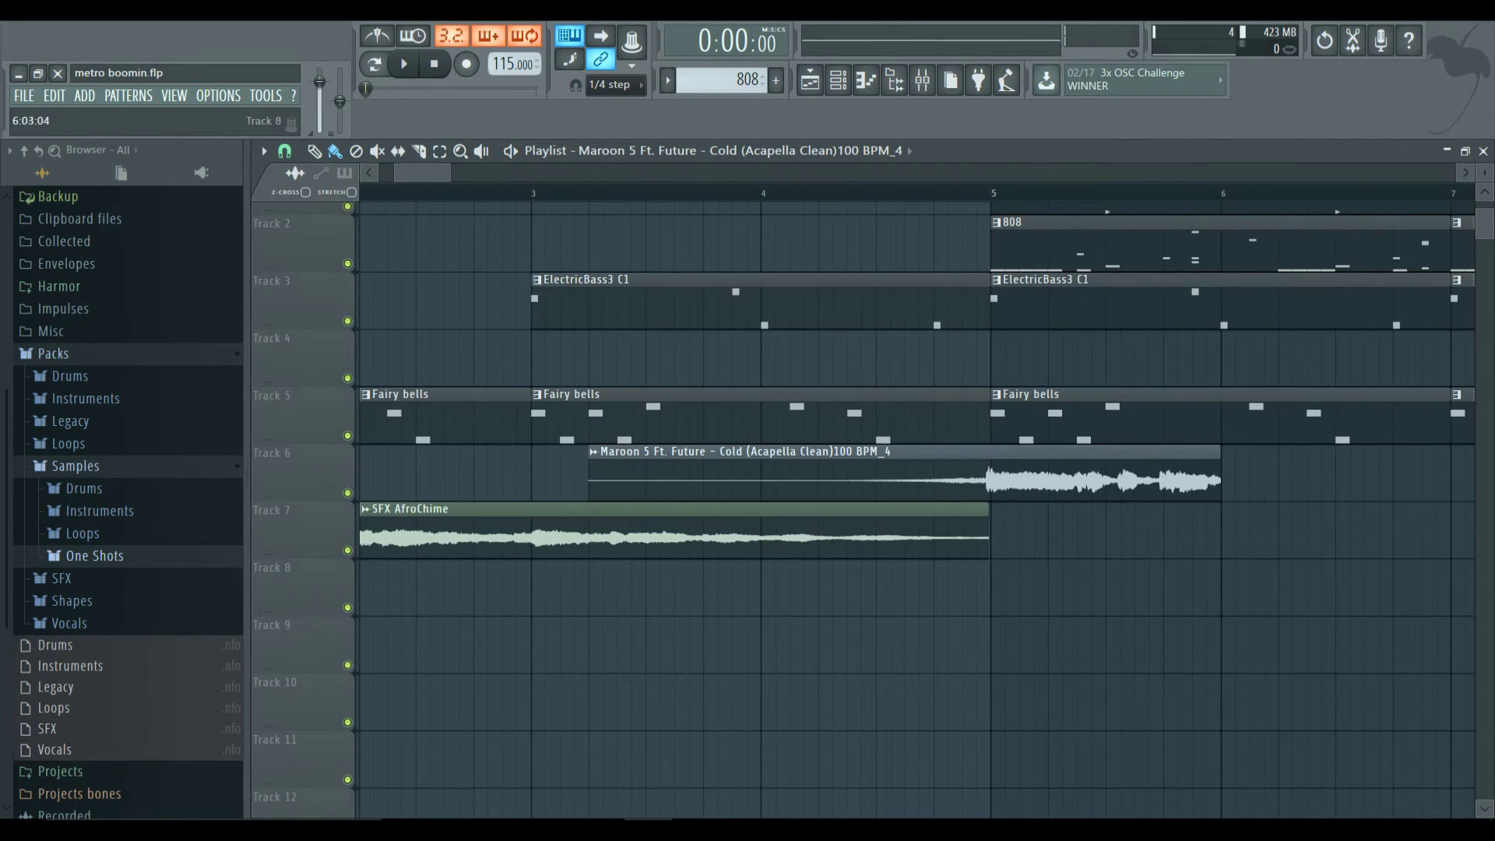
pyautogui.moveTo(1219, 470); pyautogui.dragTo(1487, 538)
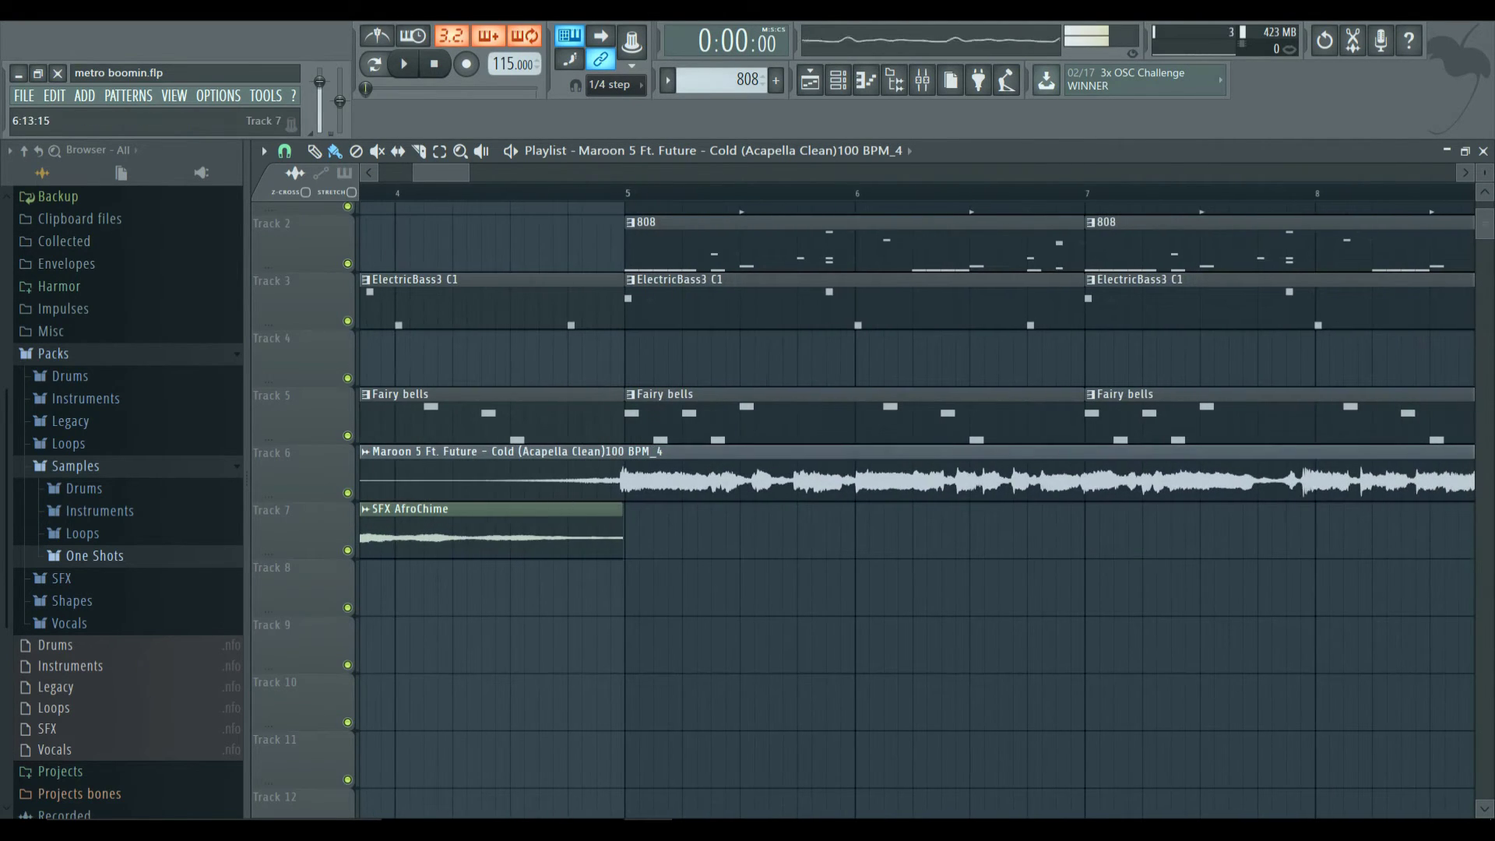
pyautogui.click(824, 515)
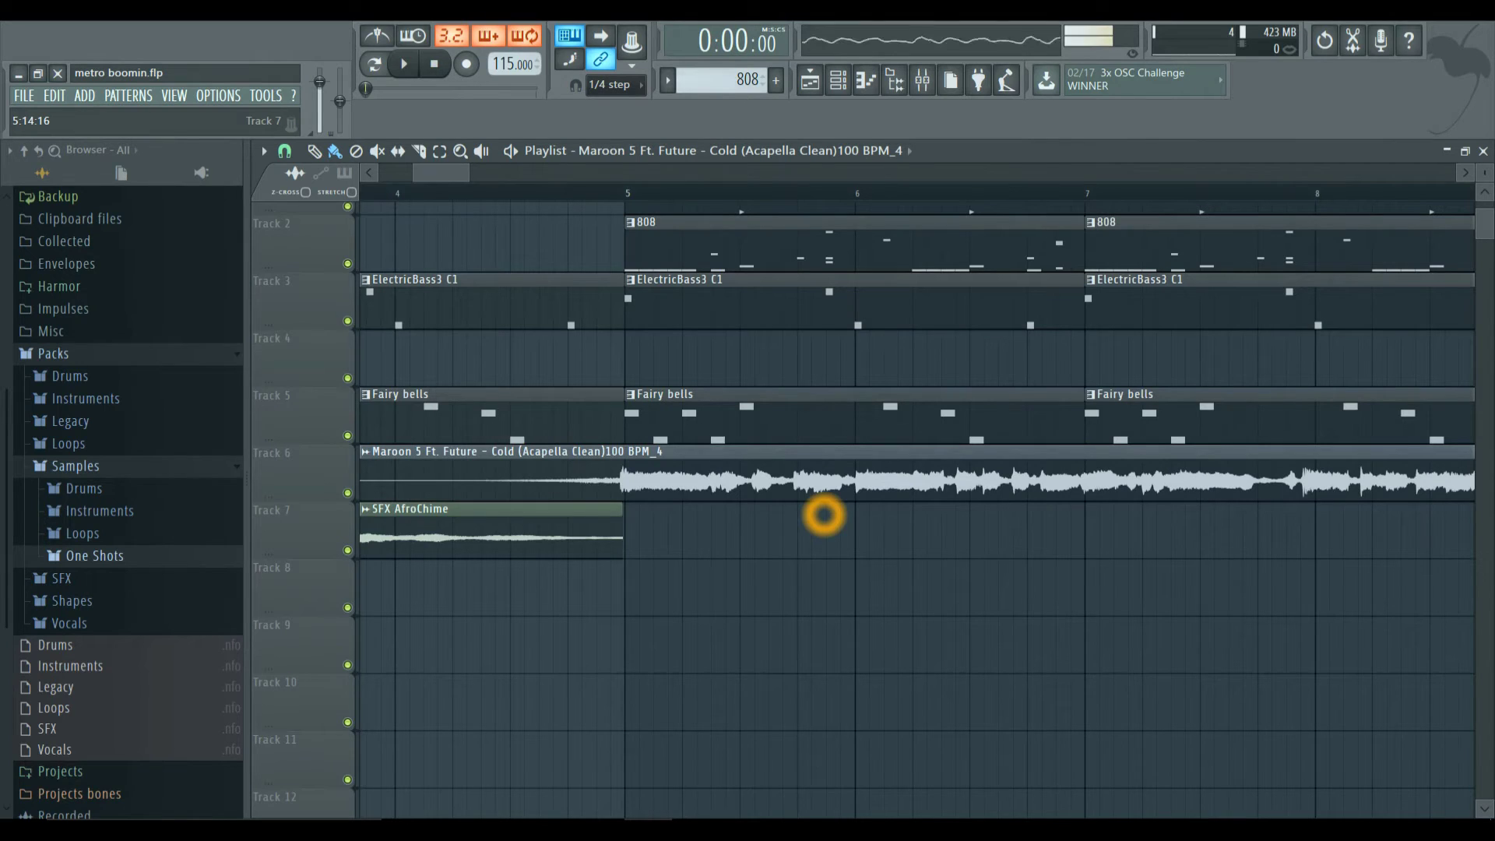
pyautogui.press('space')
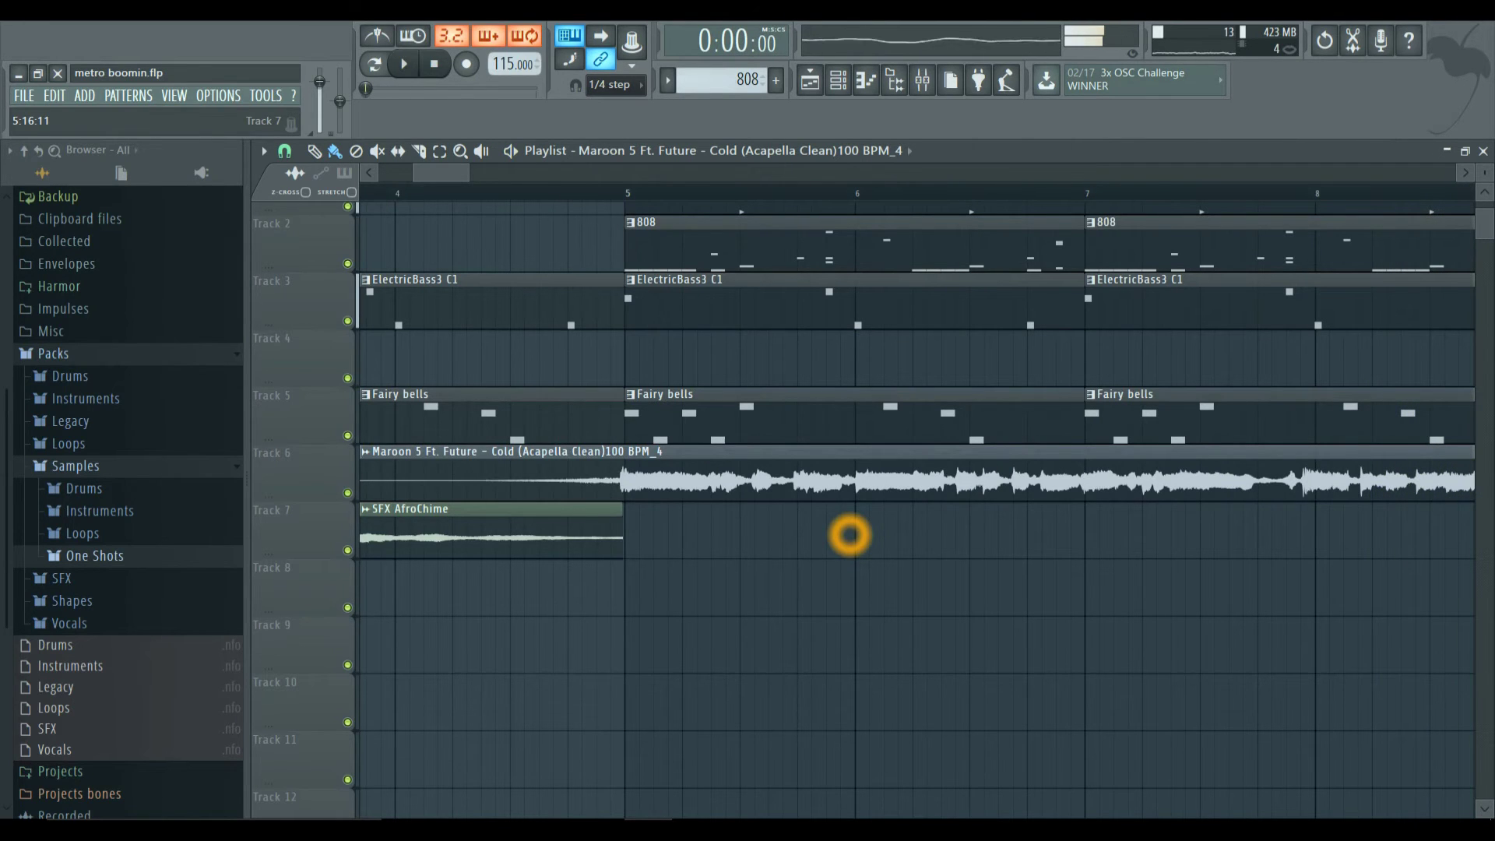
# Extend the end of the acapella clip on Track 6 to bar 13
pyautogui.hscroll(10, 850, 535)
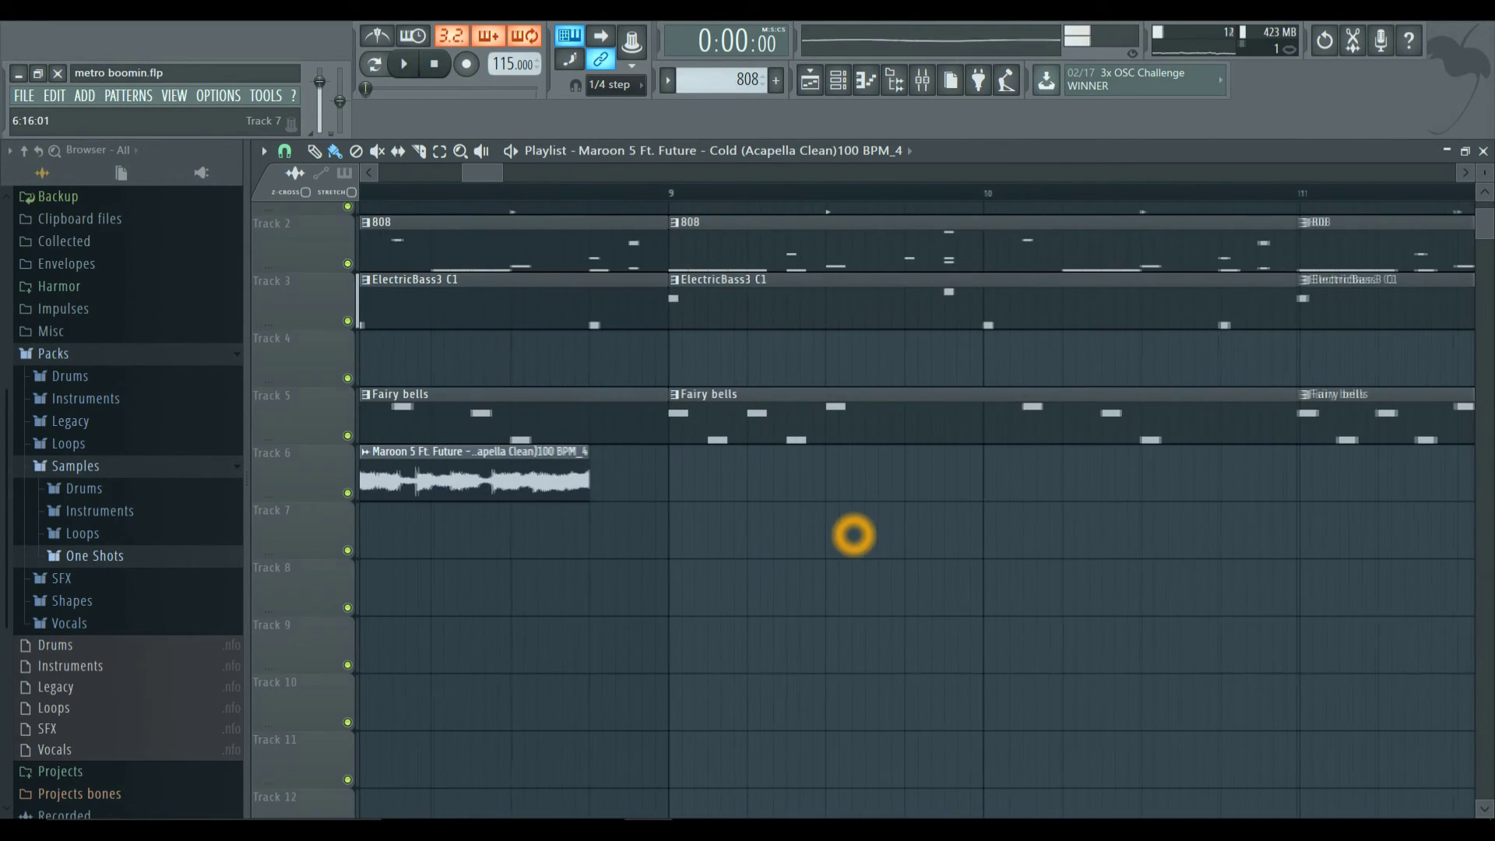
pyautogui.moveTo(589, 468); pyautogui.dragTo(1346, 477)
pyautogui.hscroll(-6, 911, 607)
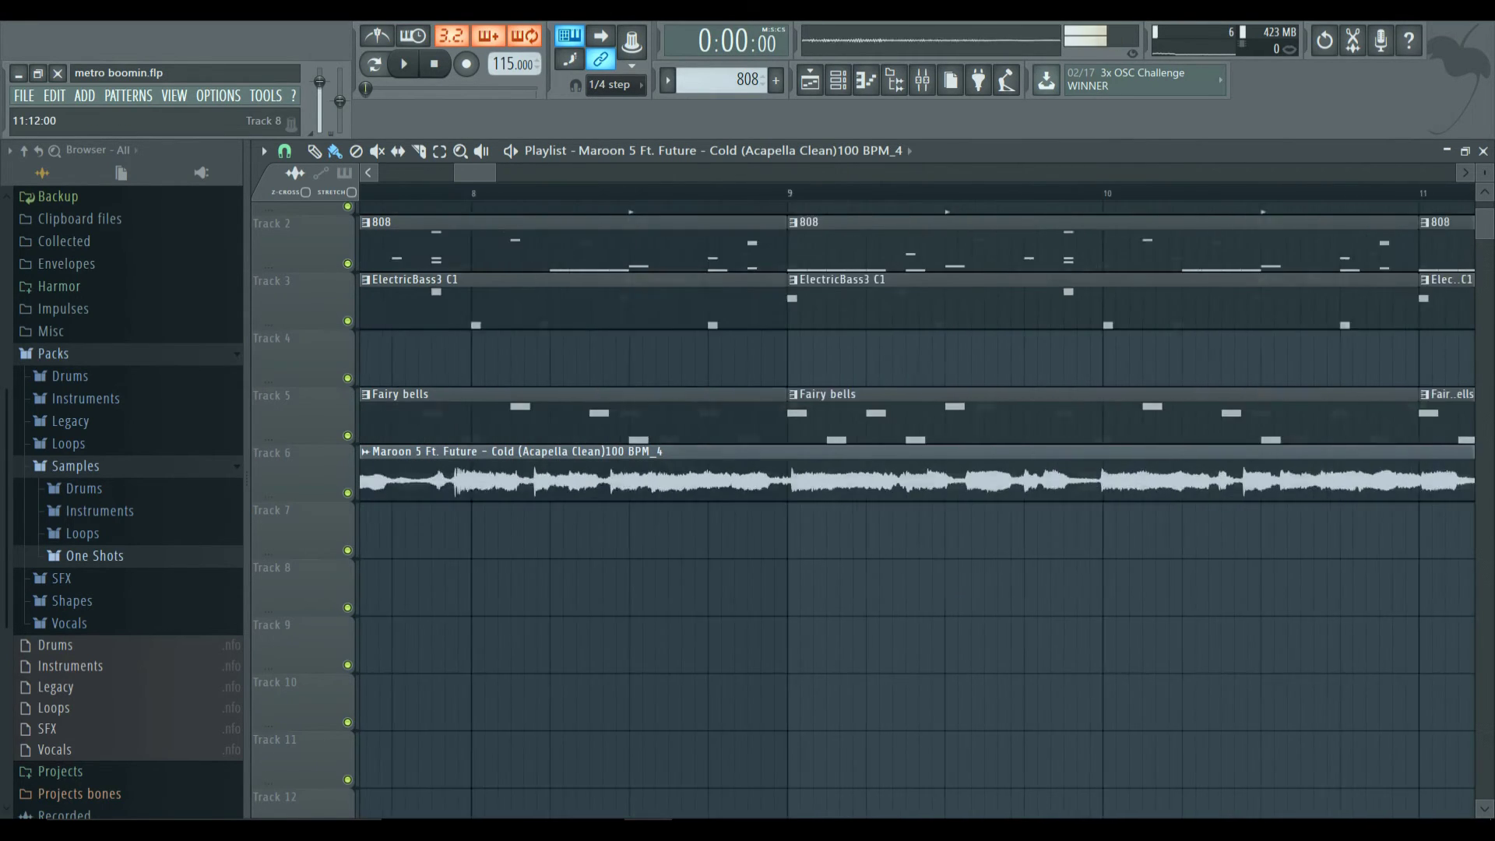
pyautogui.hscroll(-2, 609, 483)
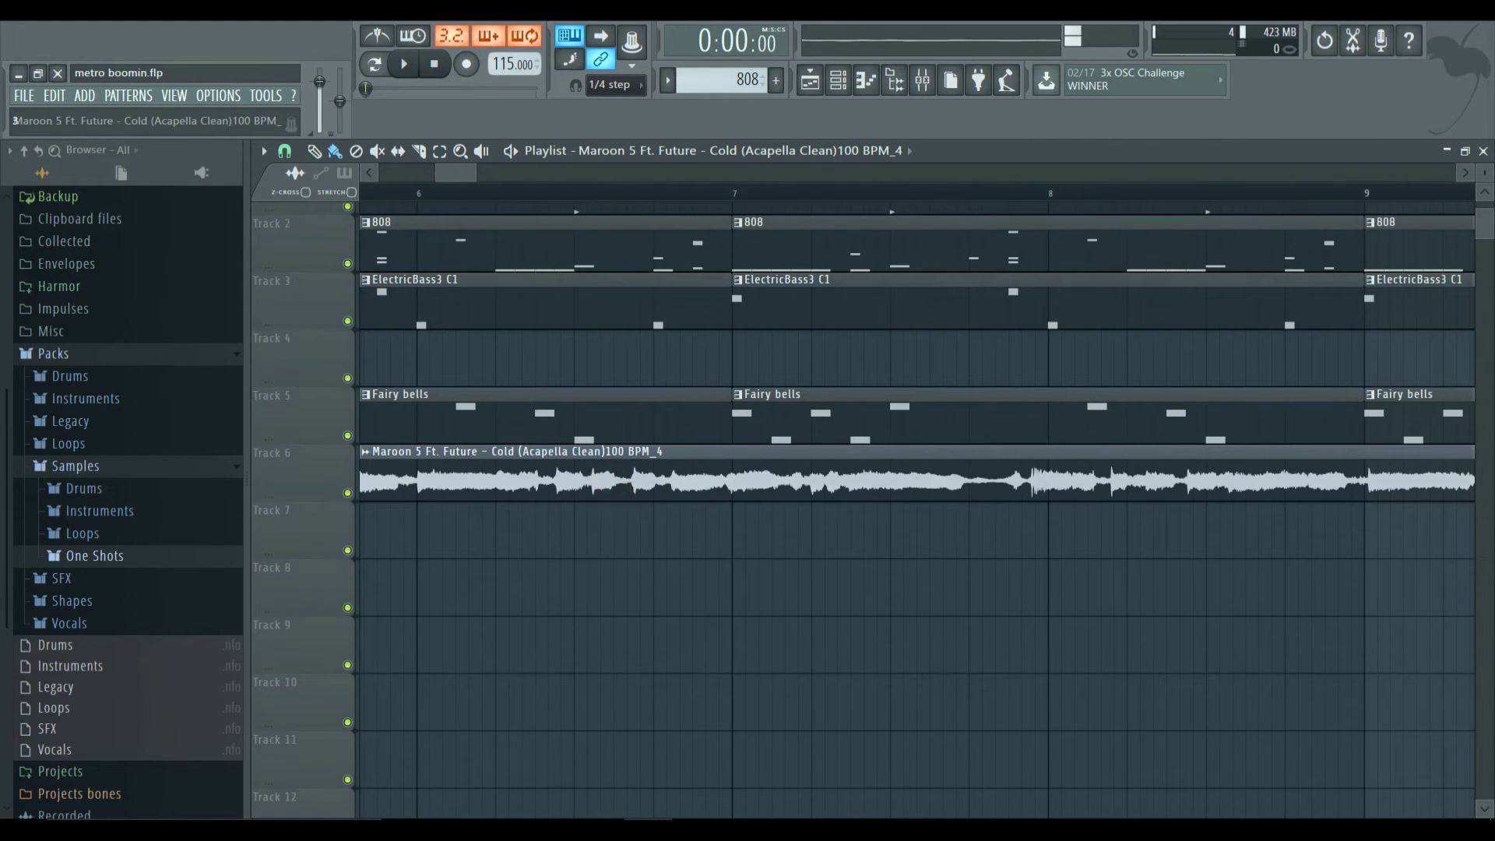
# Set the acapella clip's time stretching mode to Auto and close its sample settings
pyautogui.doubleClick(606, 483)
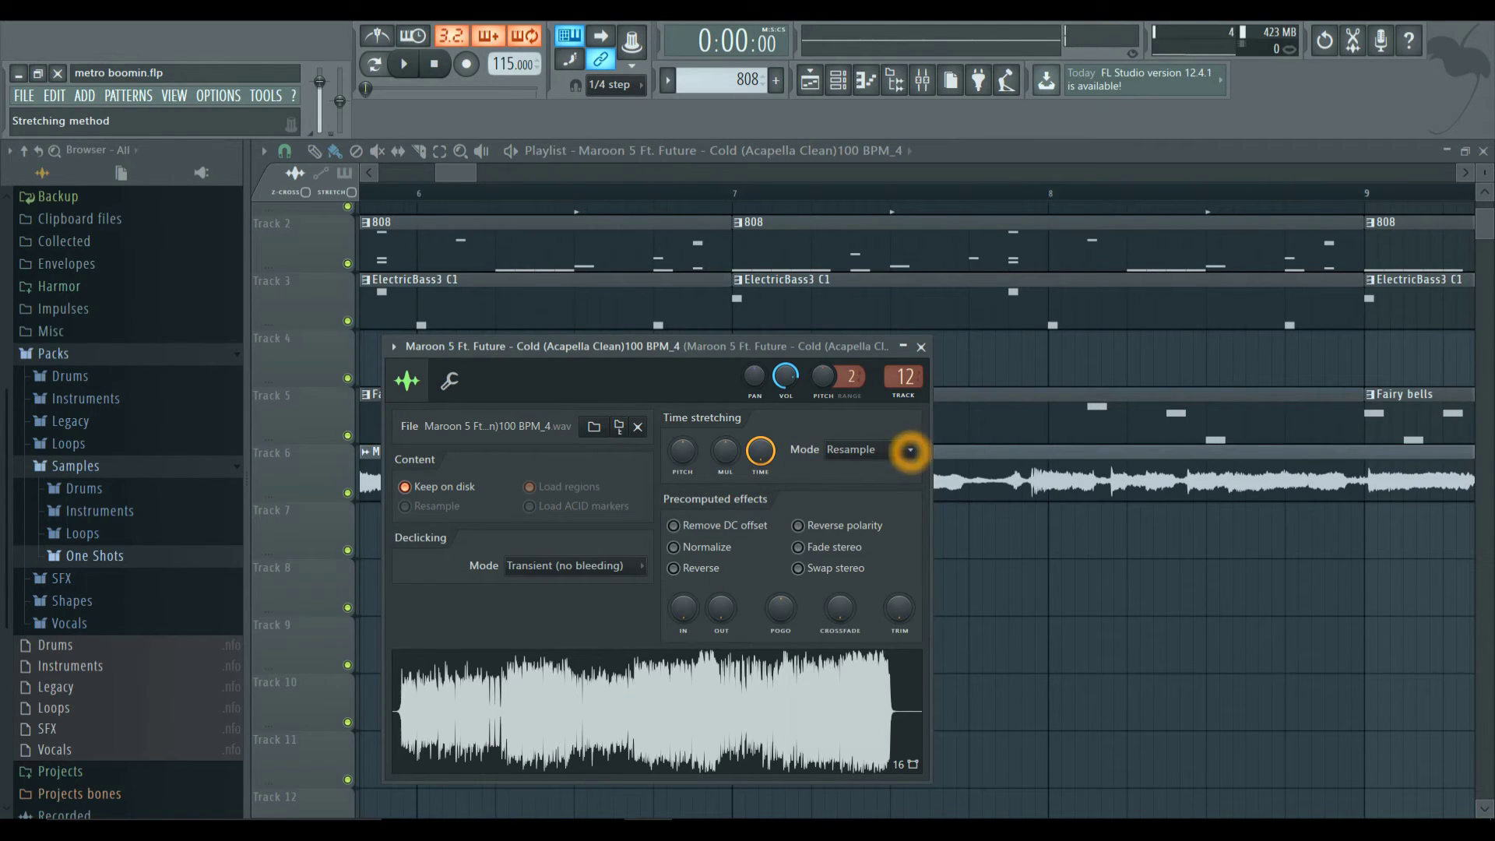
pyautogui.click(907, 450)
pyautogui.click(875, 607)
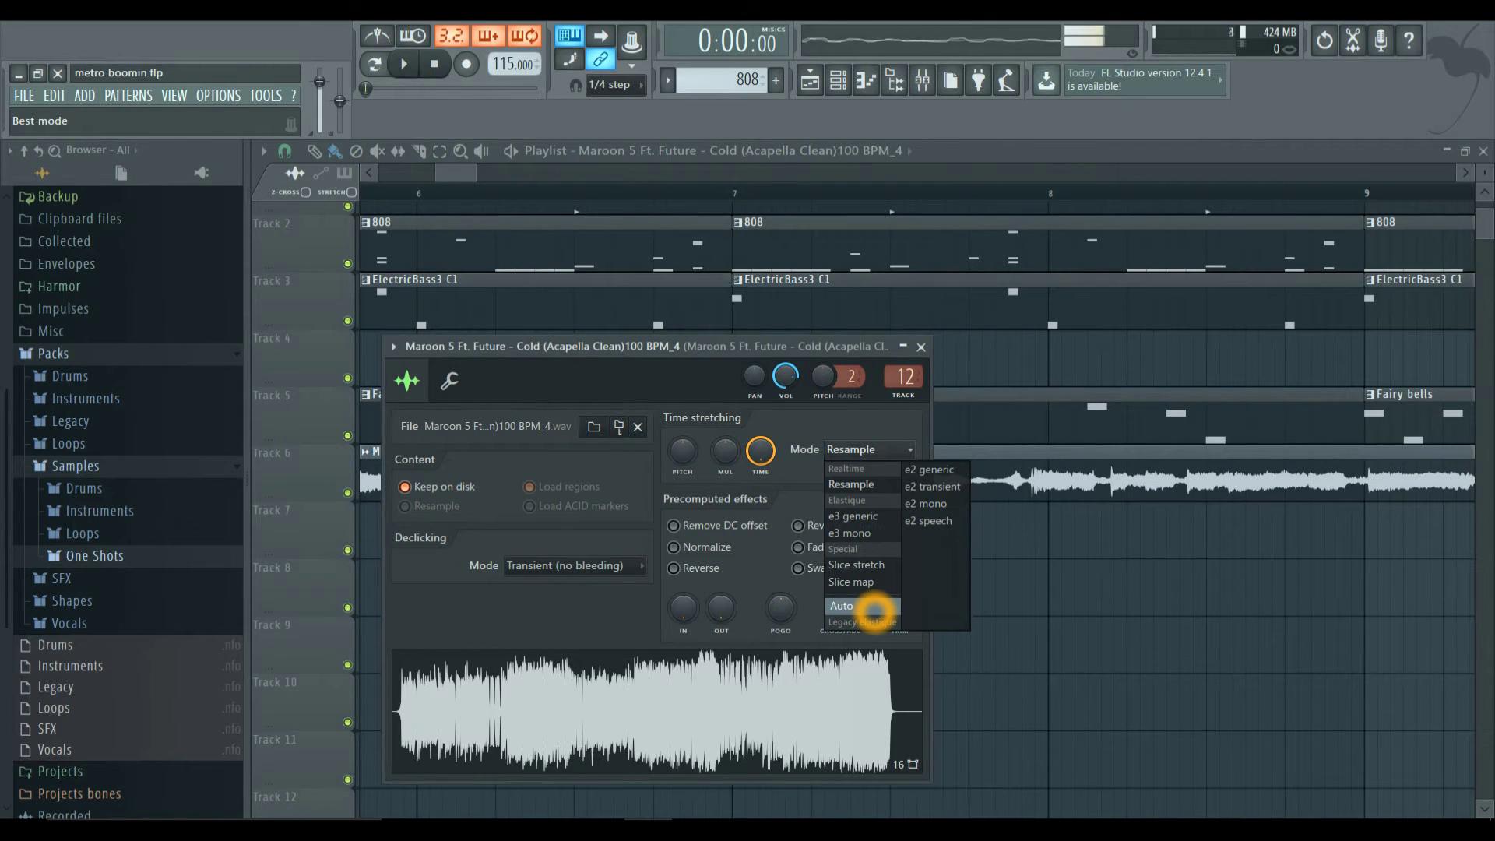
pyautogui.click(874, 607)
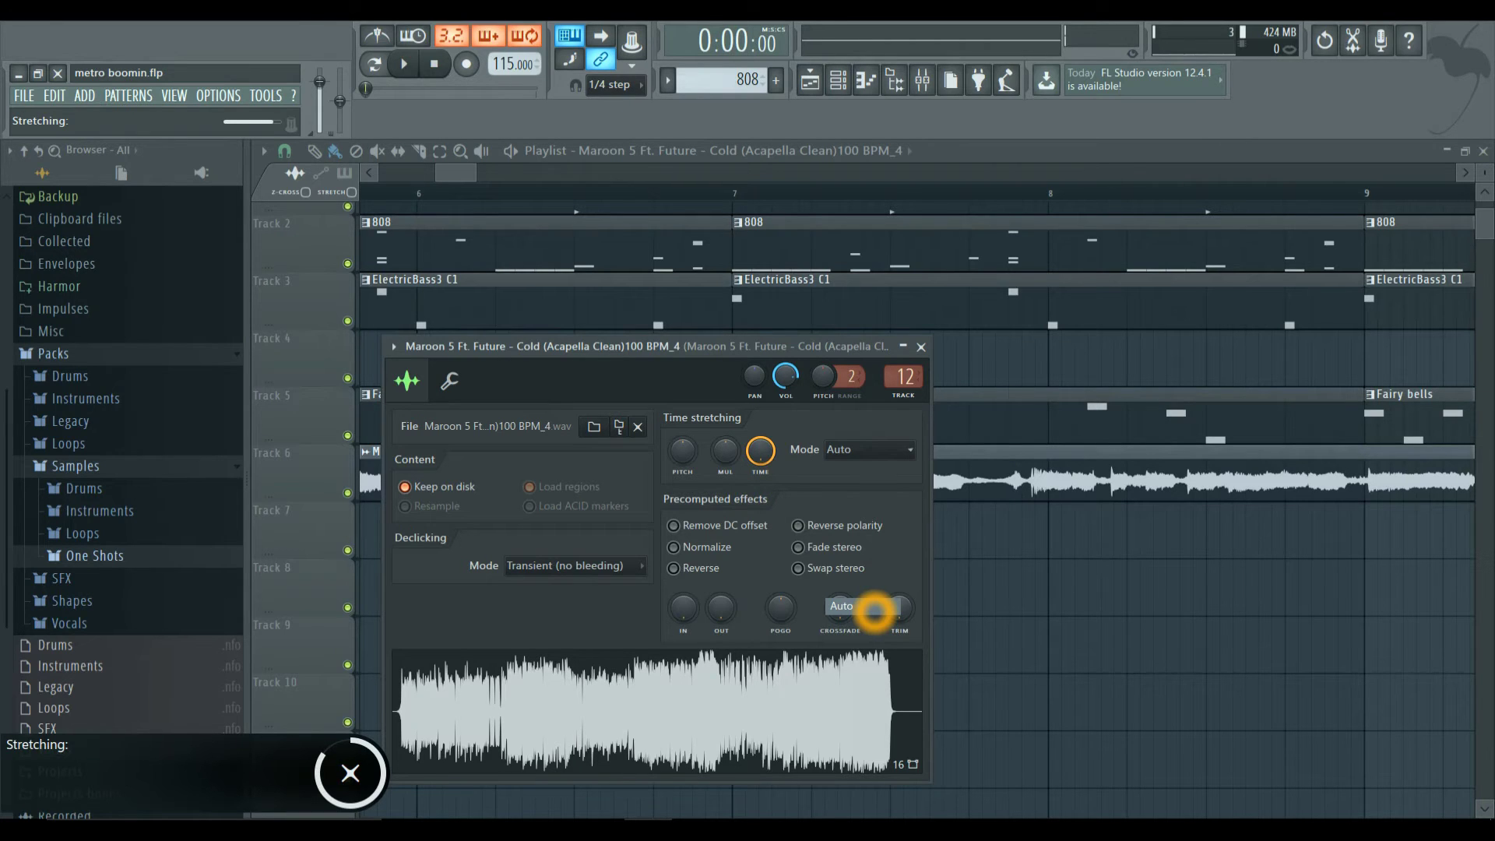
pyautogui.click(874, 612)
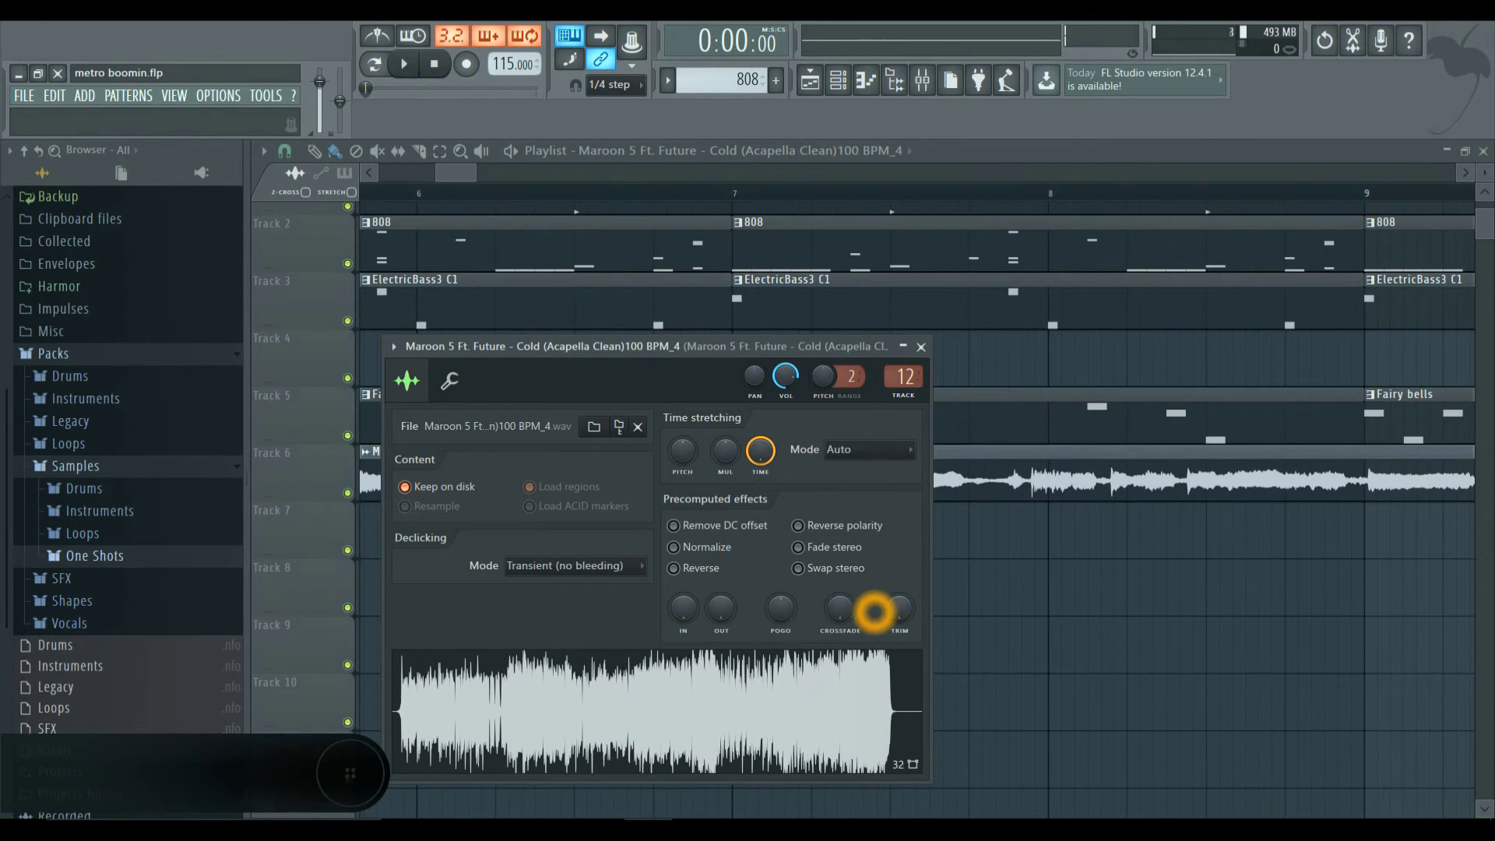
pyautogui.click(968, 147)
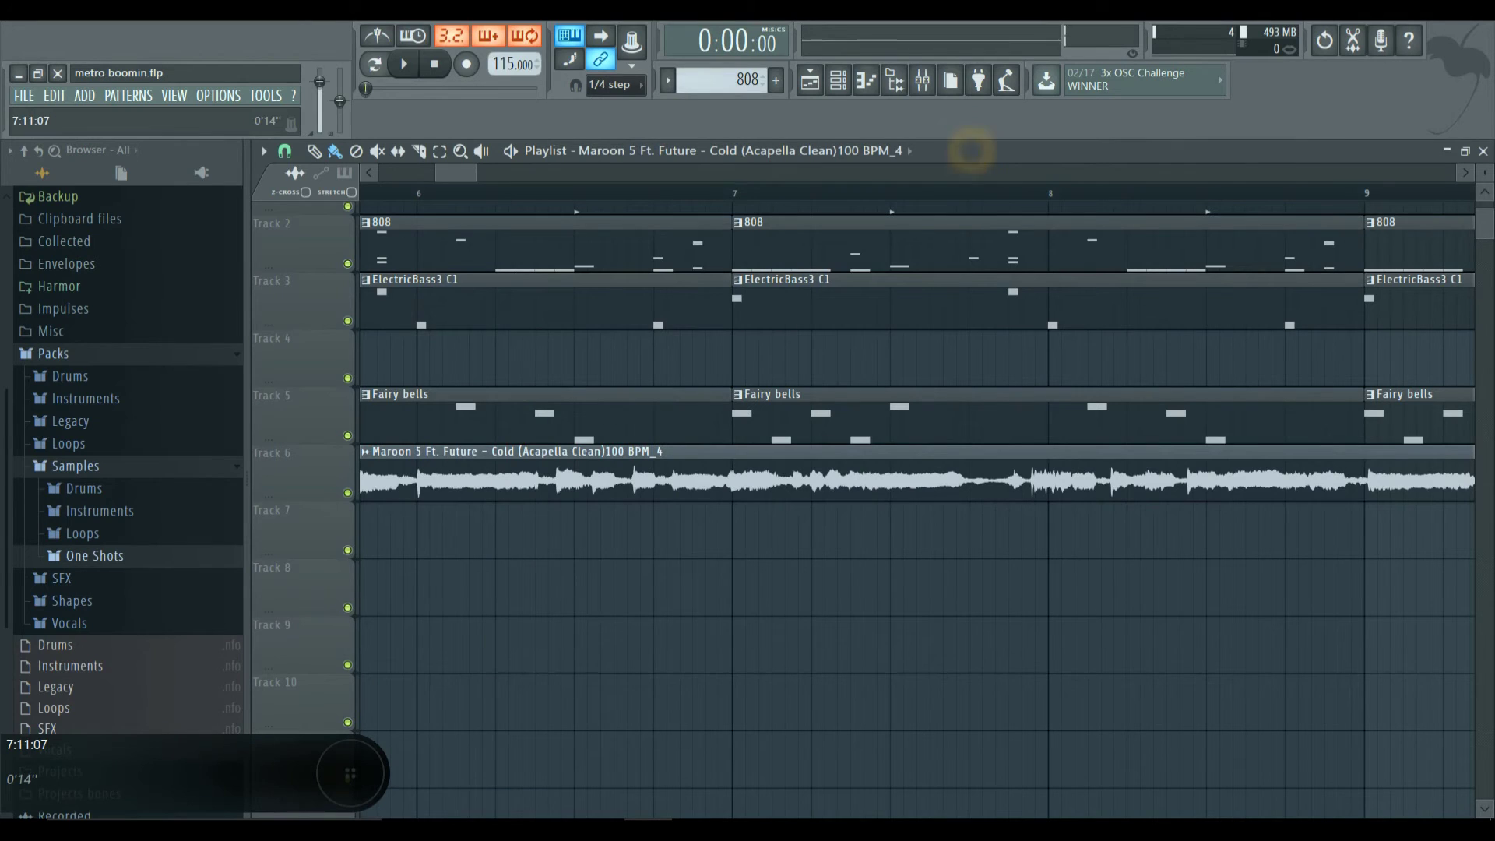
# Play the project from the start to check the acapella's timing against the beat up to bar 13
pyautogui.scroll(-1, 740, 534)
pyautogui.scroll(-3, 740, 534)
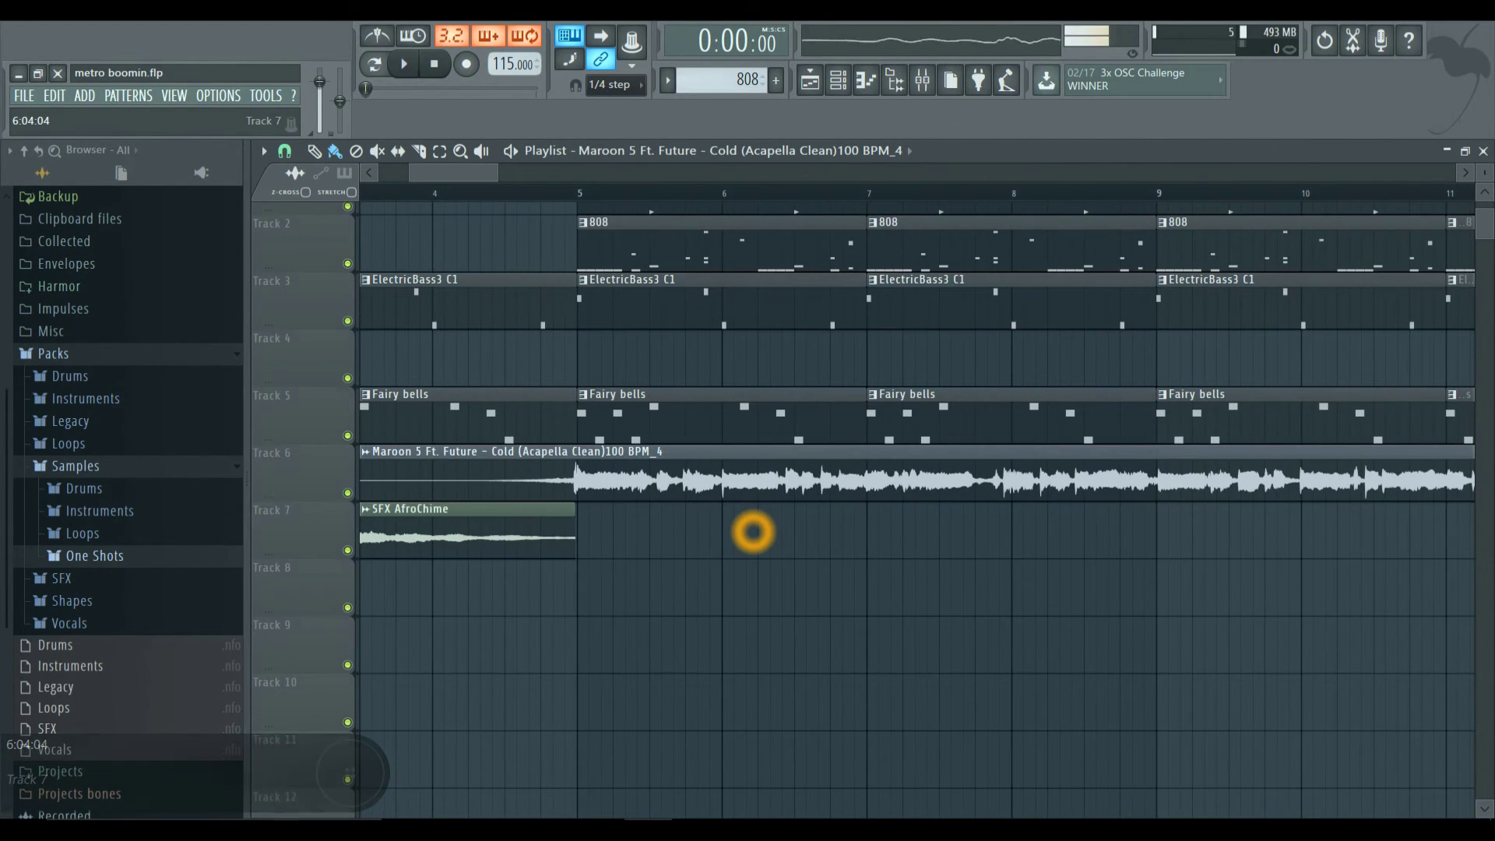
pyautogui.press('space')
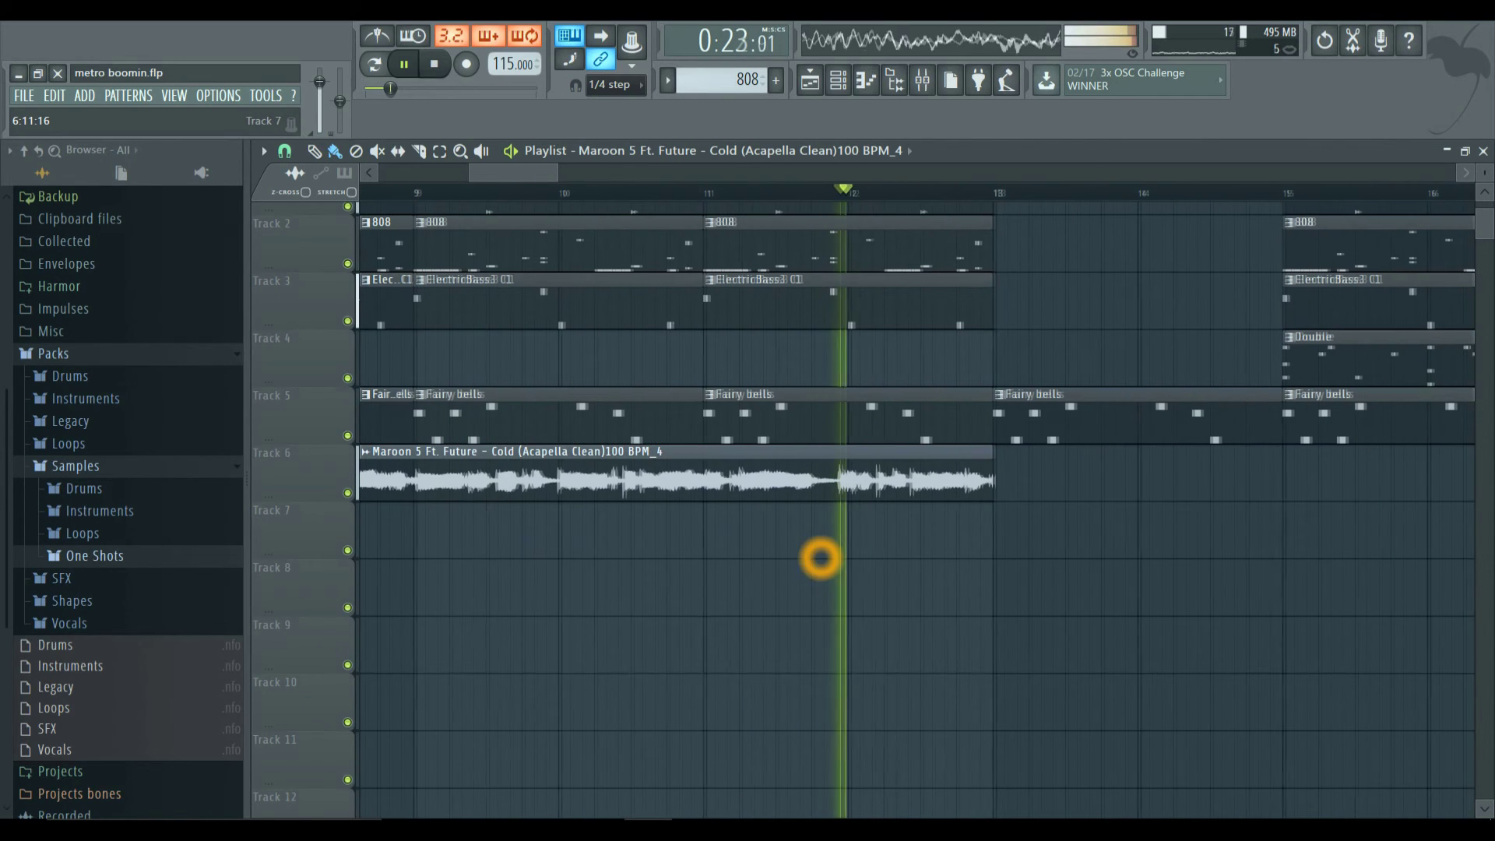
pyautogui.press('space')
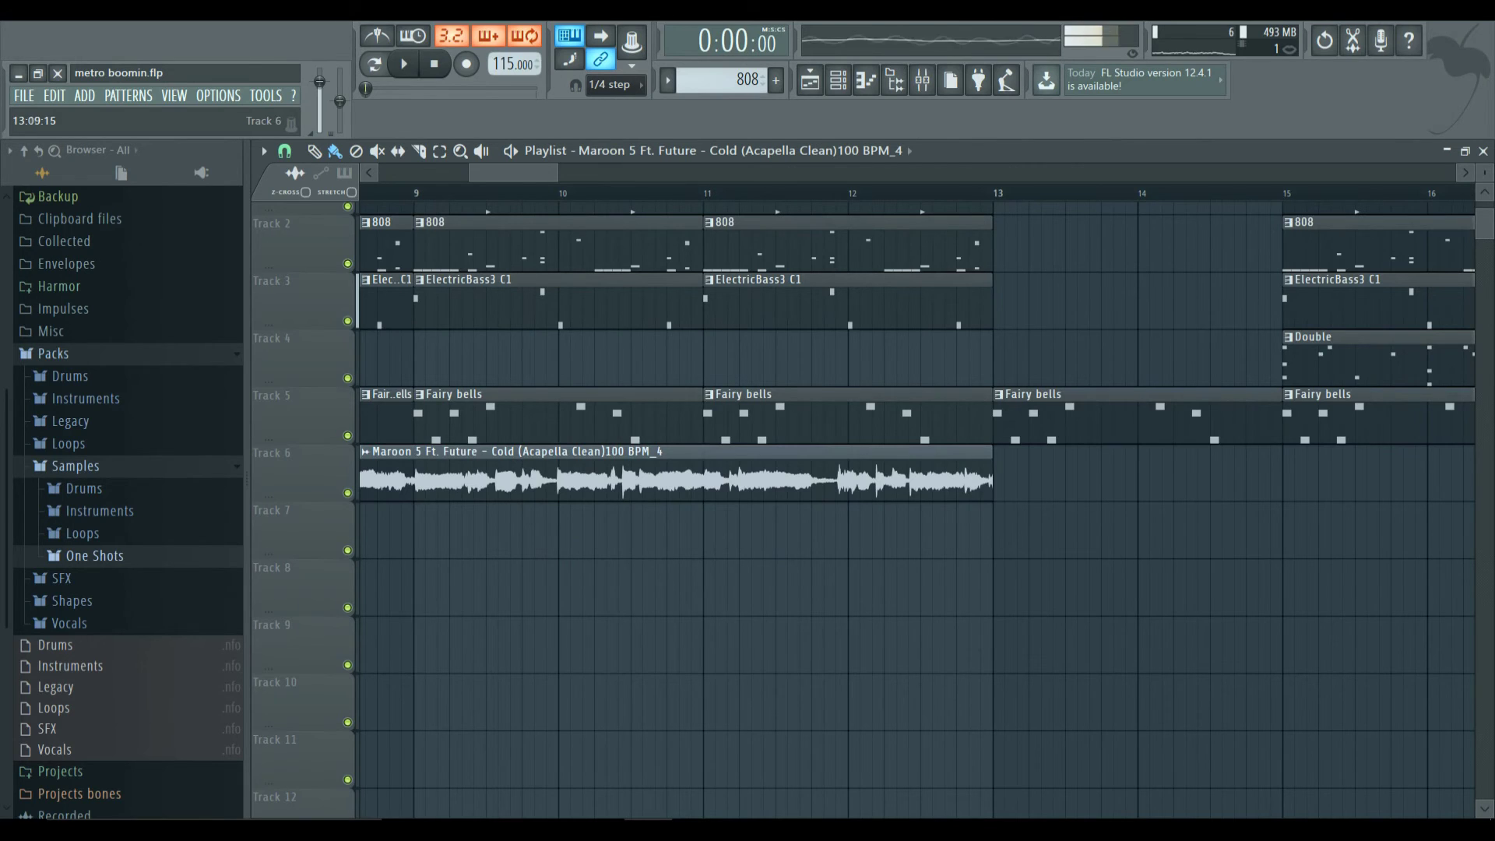
pyautogui.keyDown('ctrl'); pyautogui.scroll(-4, 996, 517); pyautogui.keyUp('ctrl')
pyautogui.keyDown('ctrl'); pyautogui.scroll(-3, 995, 517); pyautogui.keyUp('ctrl')
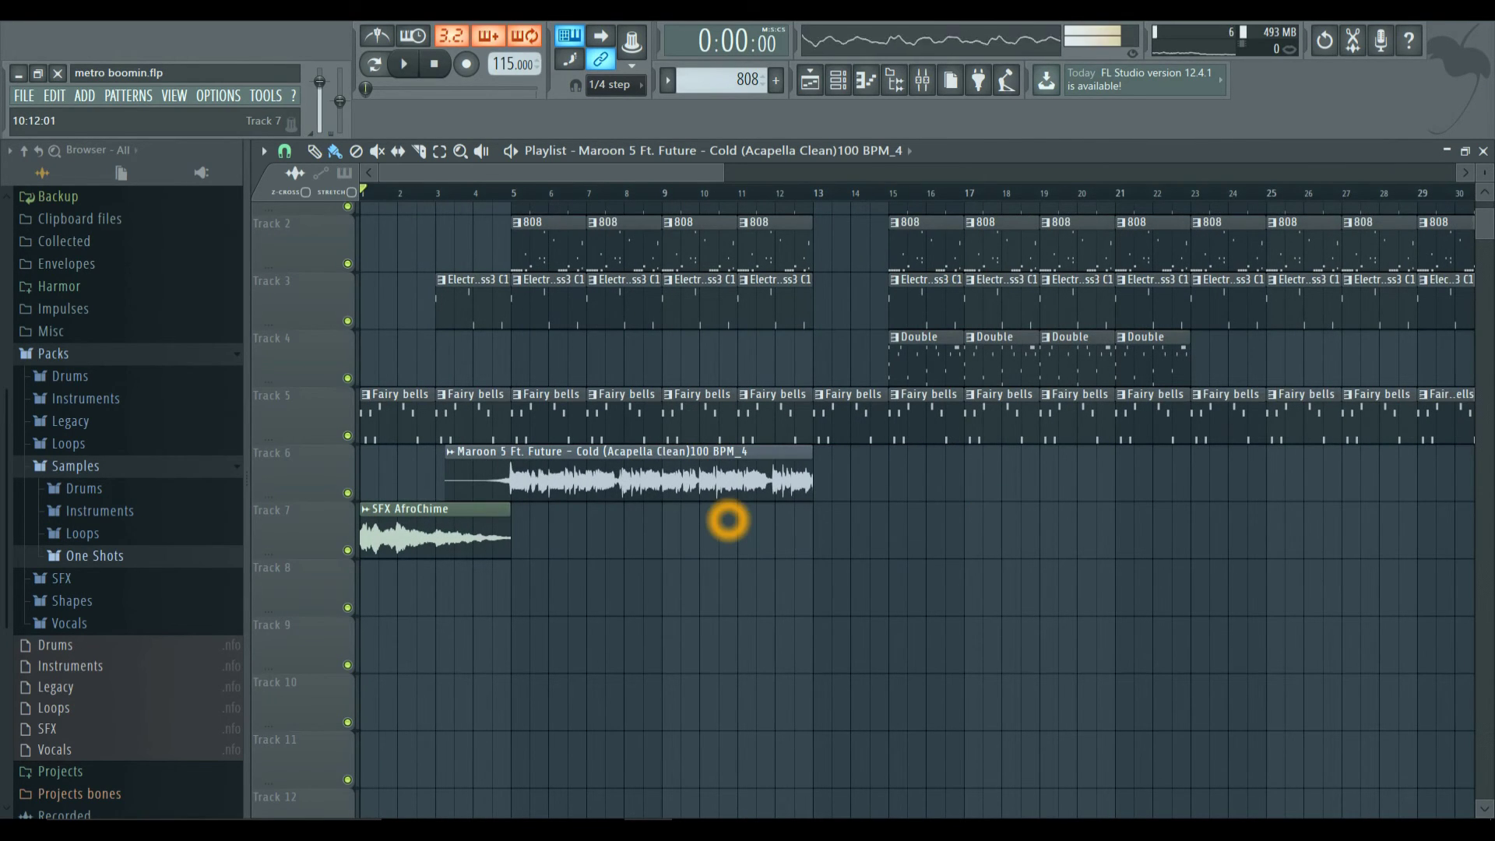
pyautogui.keyDown('ctrl'); pyautogui.scroll(7, 728, 520); pyautogui.keyUp('ctrl')
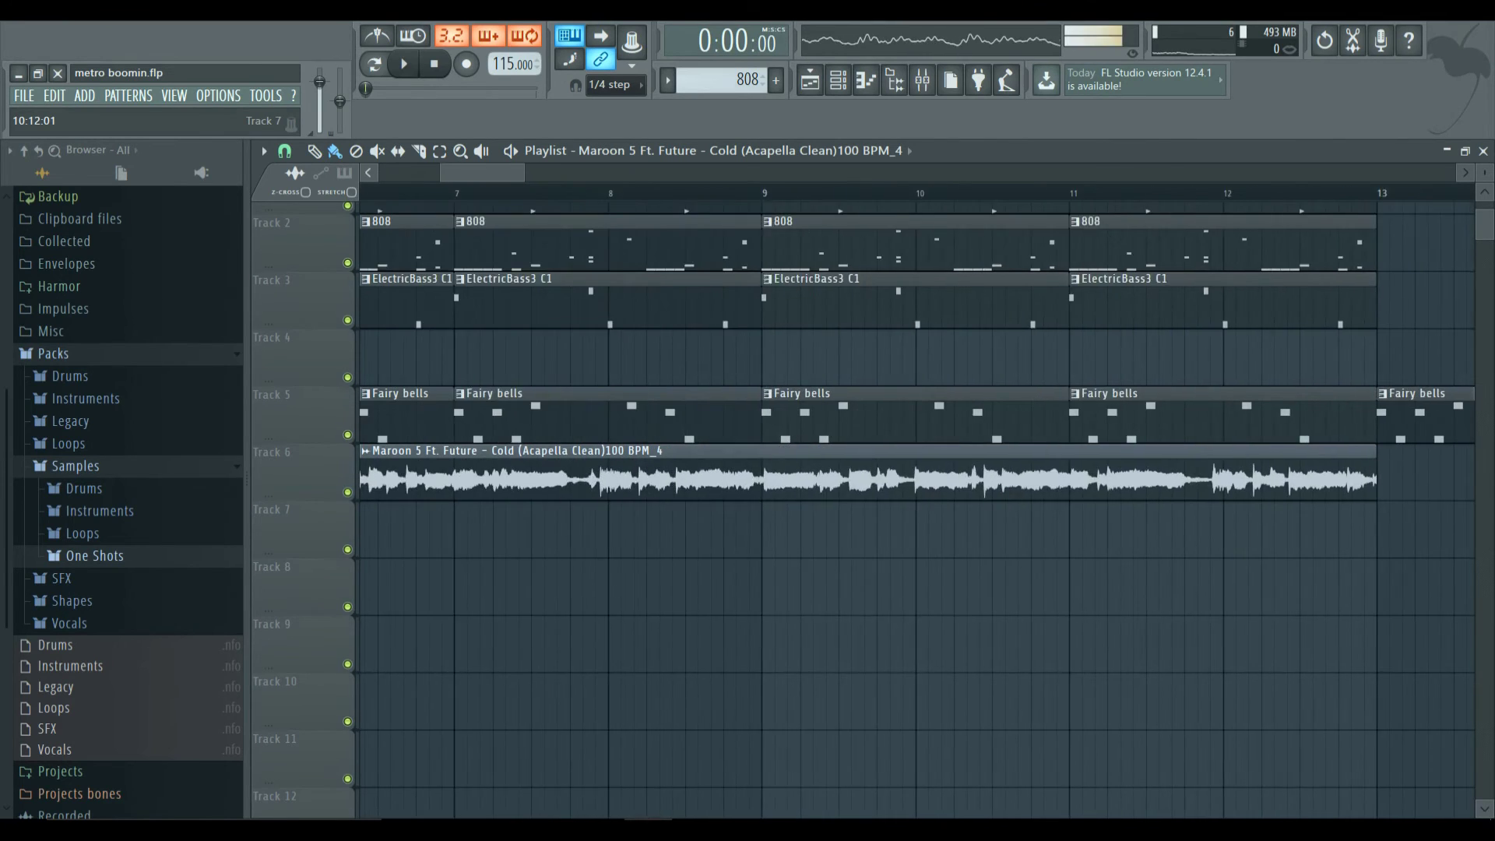
# Extend the acapella clip past bar 19 and start playback of the project
pyautogui.keyDown('ctrl'); pyautogui.scroll(-3, 728, 520); pyautogui.keyUp('ctrl')
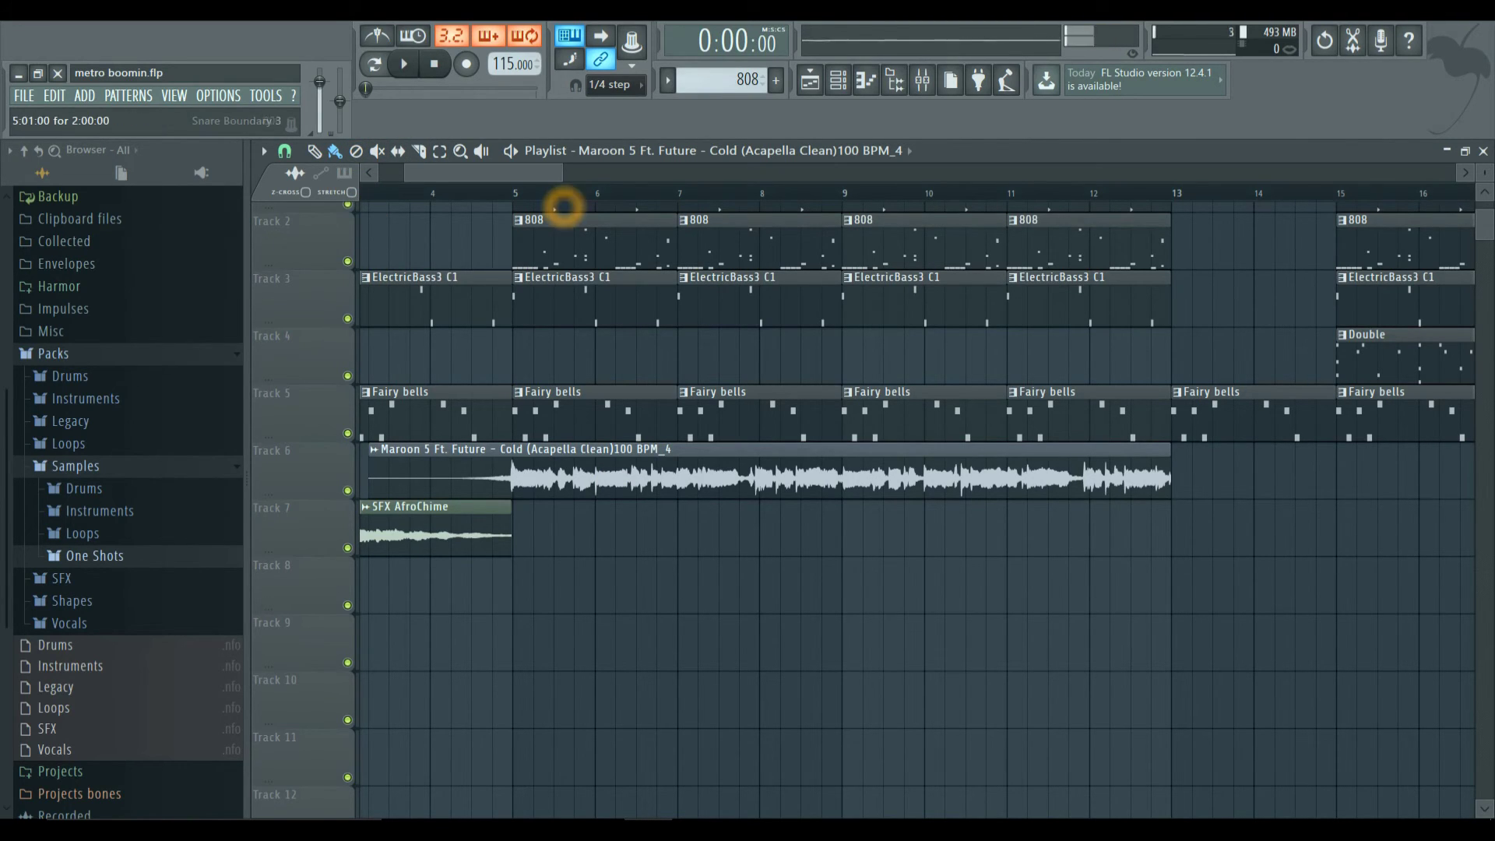
pyautogui.click(843, 502)
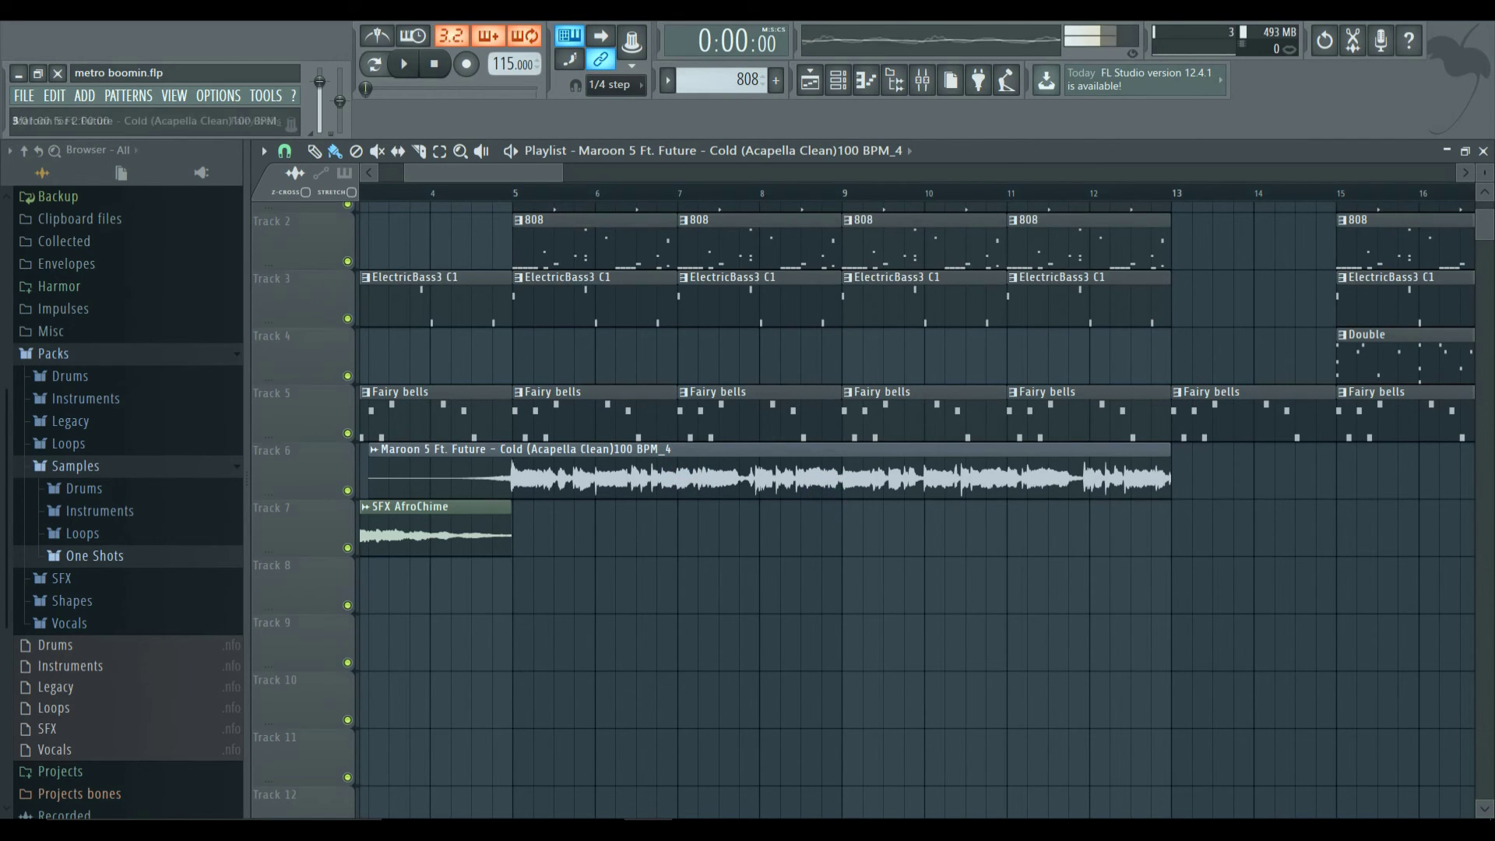
pyautogui.click(818, 471)
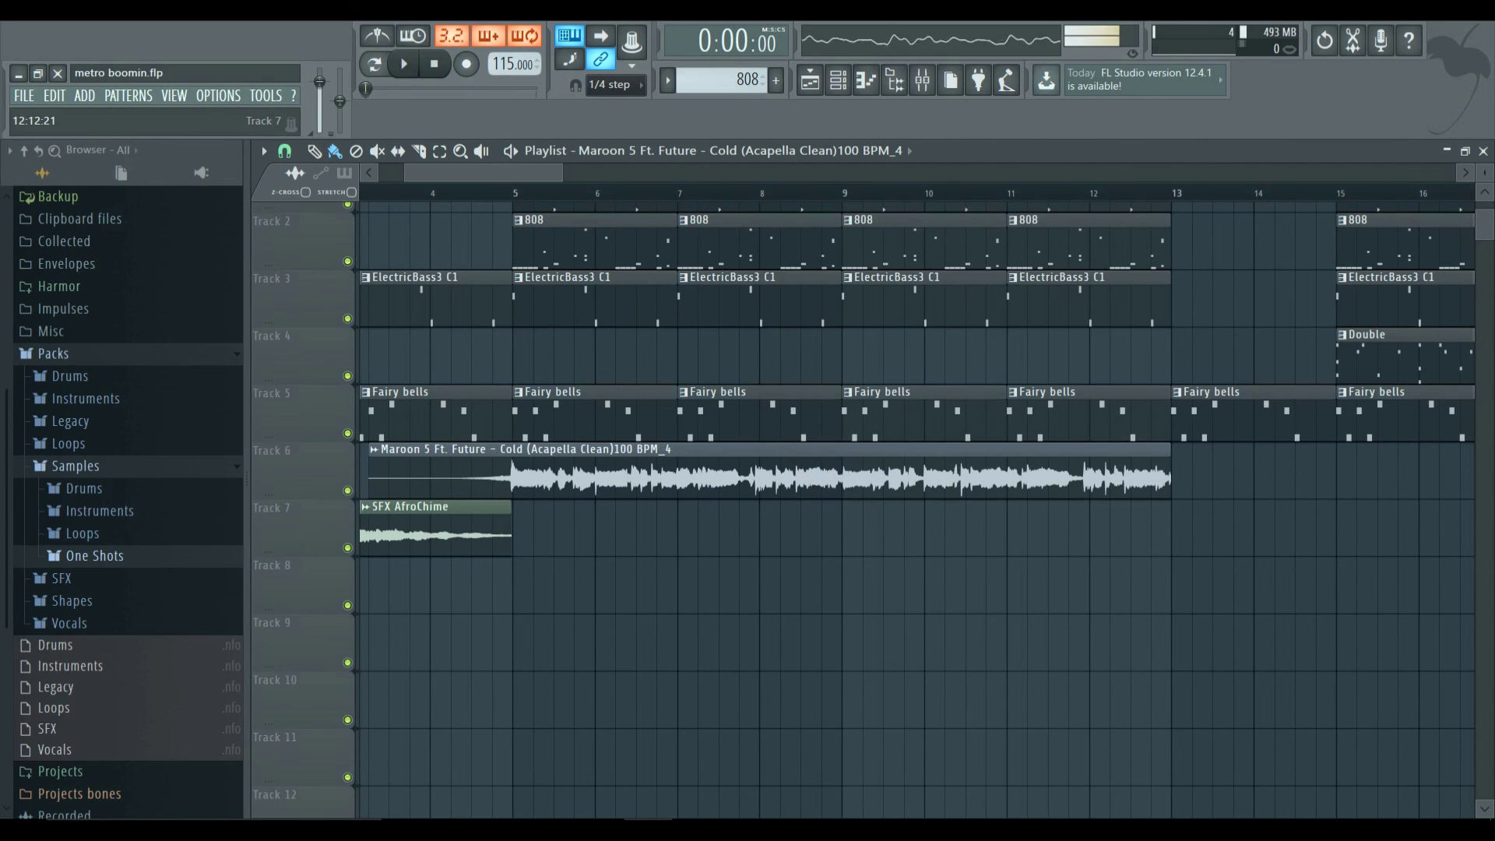
pyautogui.moveTo(1171, 477); pyautogui.dragTo(1488, 524)
pyautogui.press('space')
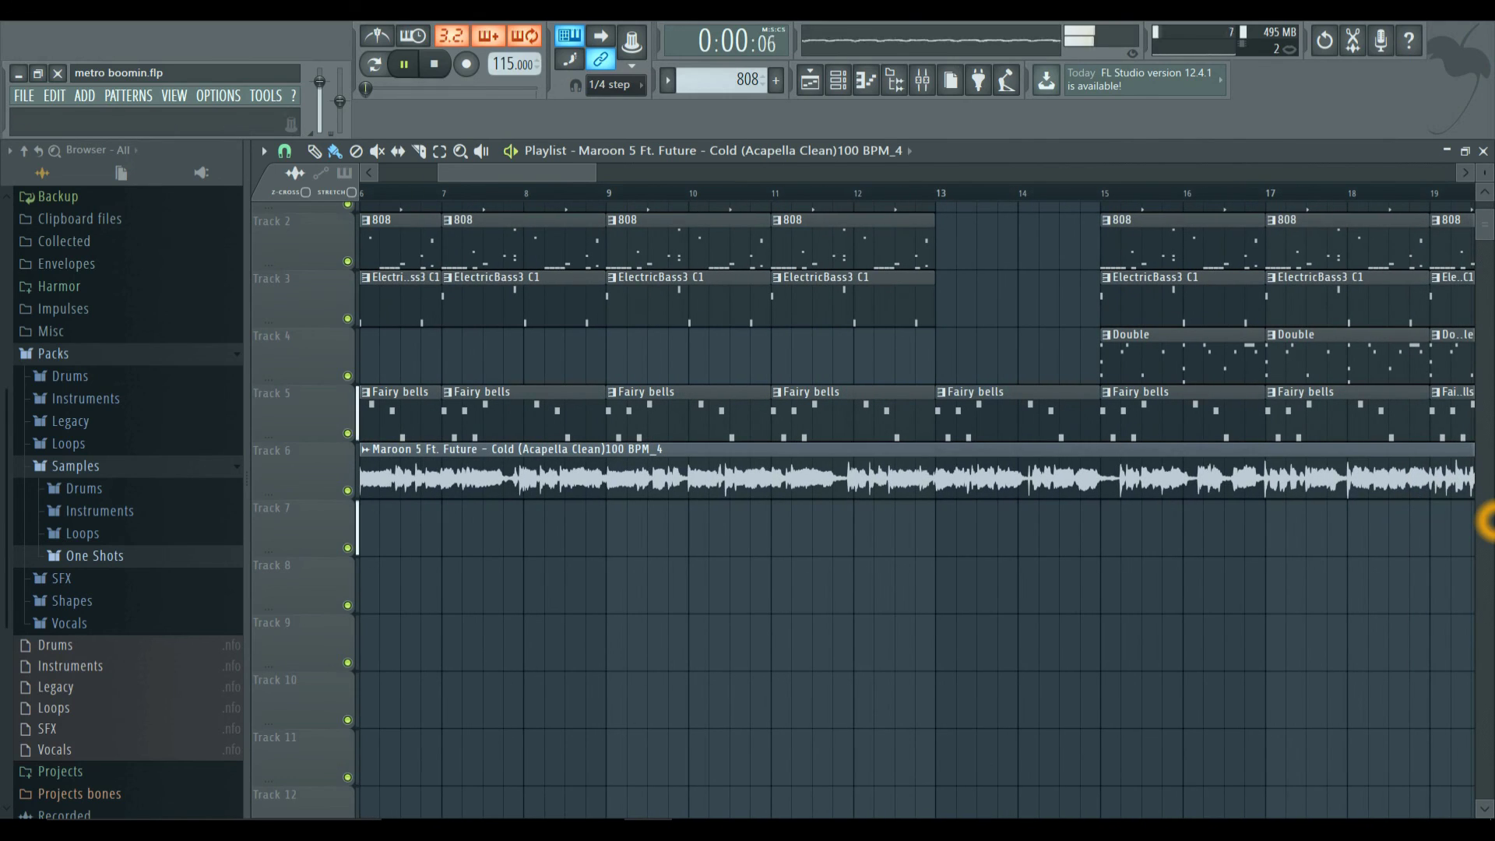